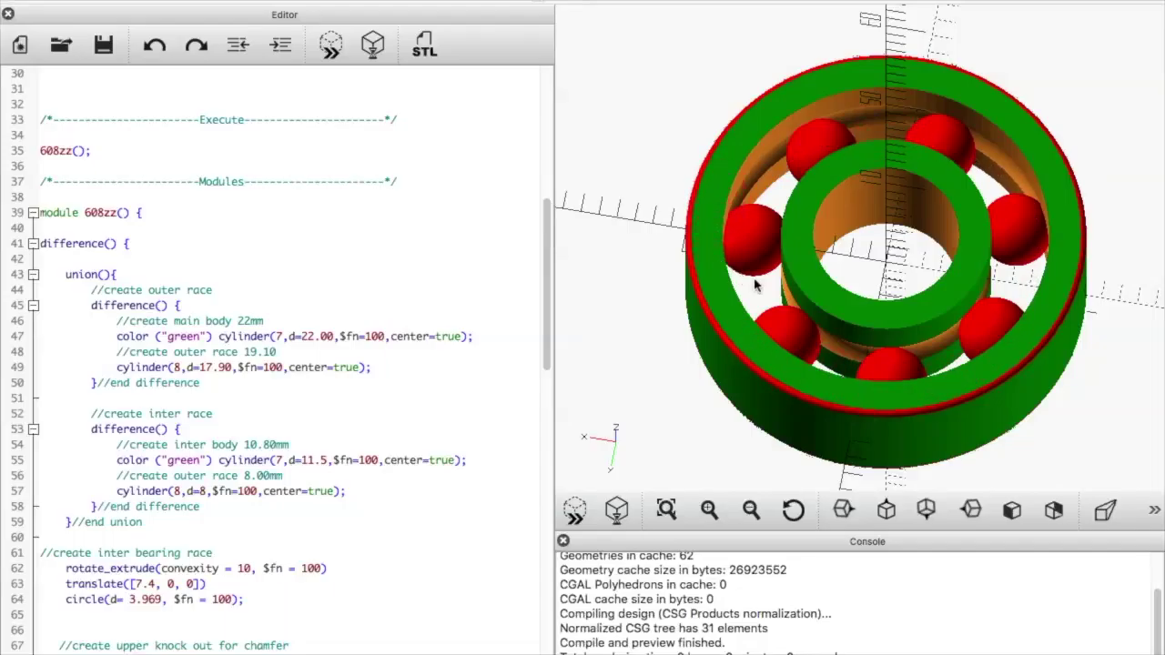
{"action": "left_click", "coordinate": [737, 306]}
{"action": "left_click_drag", "start_coordinate": [546, 293], "coordinate": [549, 347]}
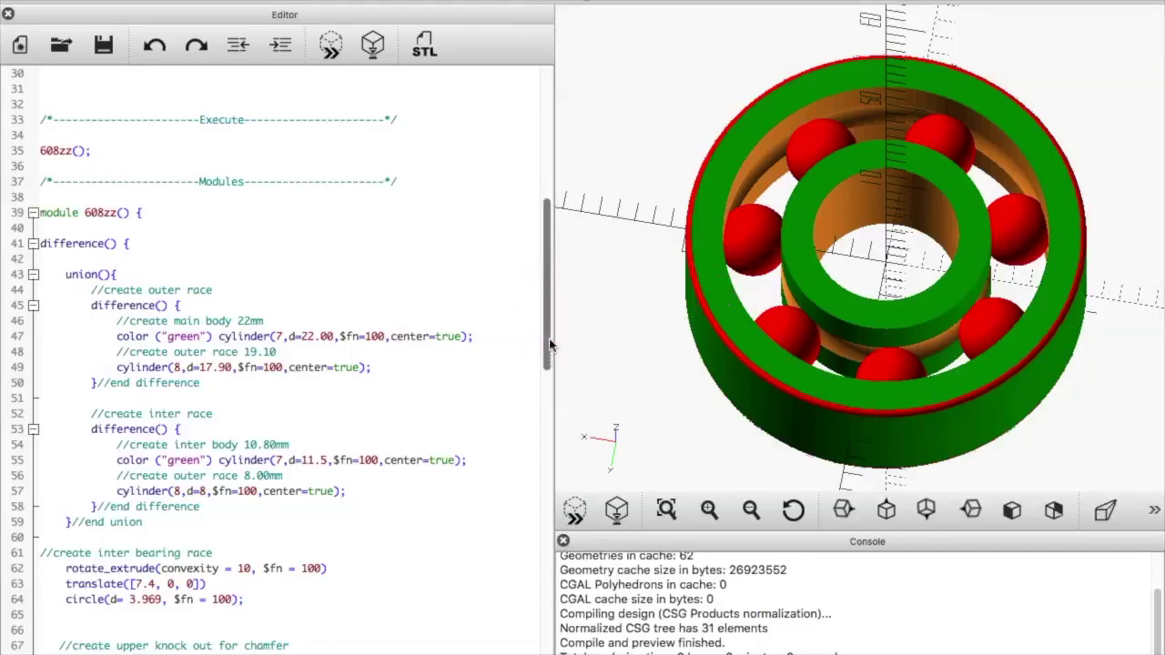
{"action": "left_click", "coordinate": [539, 331]}
{"action": "scroll", "coordinate": [542, 337], "scroll_direction": "down", "scroll_amount": 5}
{"action": "left_click", "coordinate": [111, 539]}
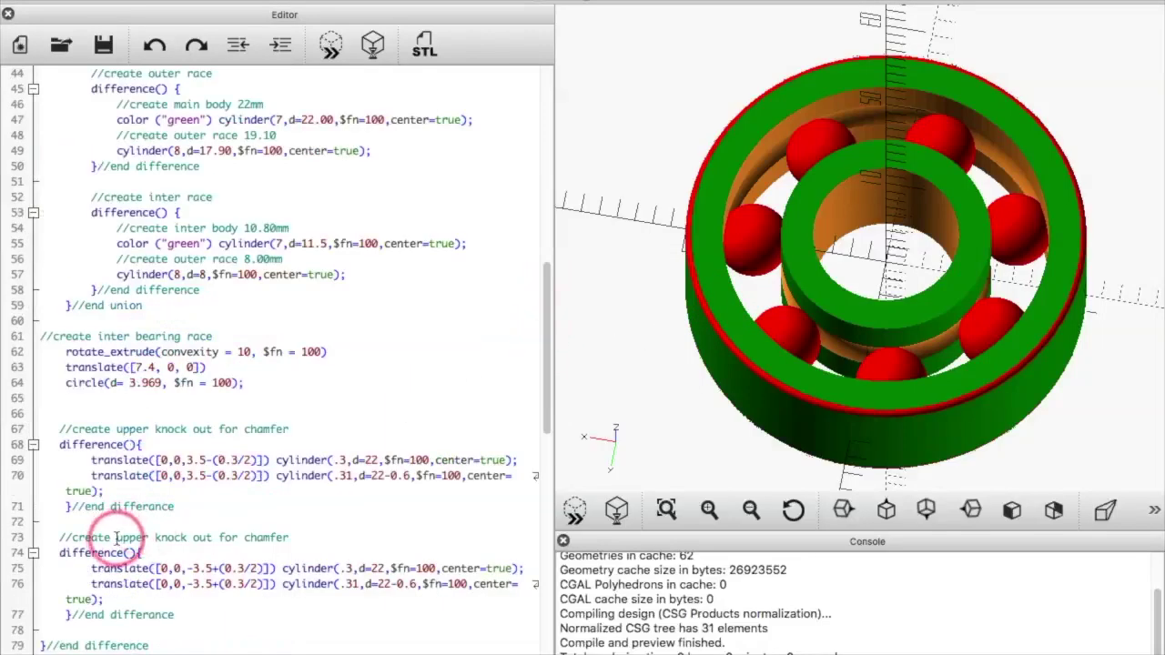
{"action": "left_click", "coordinate": [46, 336]}
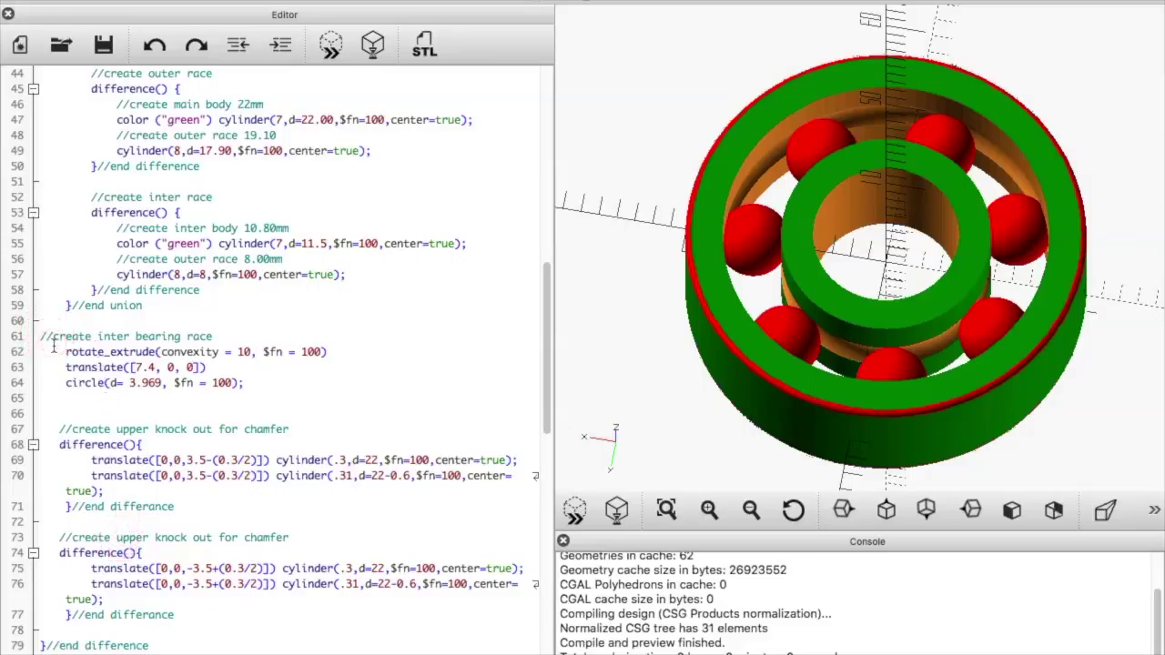
{"action": "left_click", "coordinate": [59, 352]}
{"action": "left_click_drag", "start_coordinate": [59, 352], "coordinate": [254, 375]}
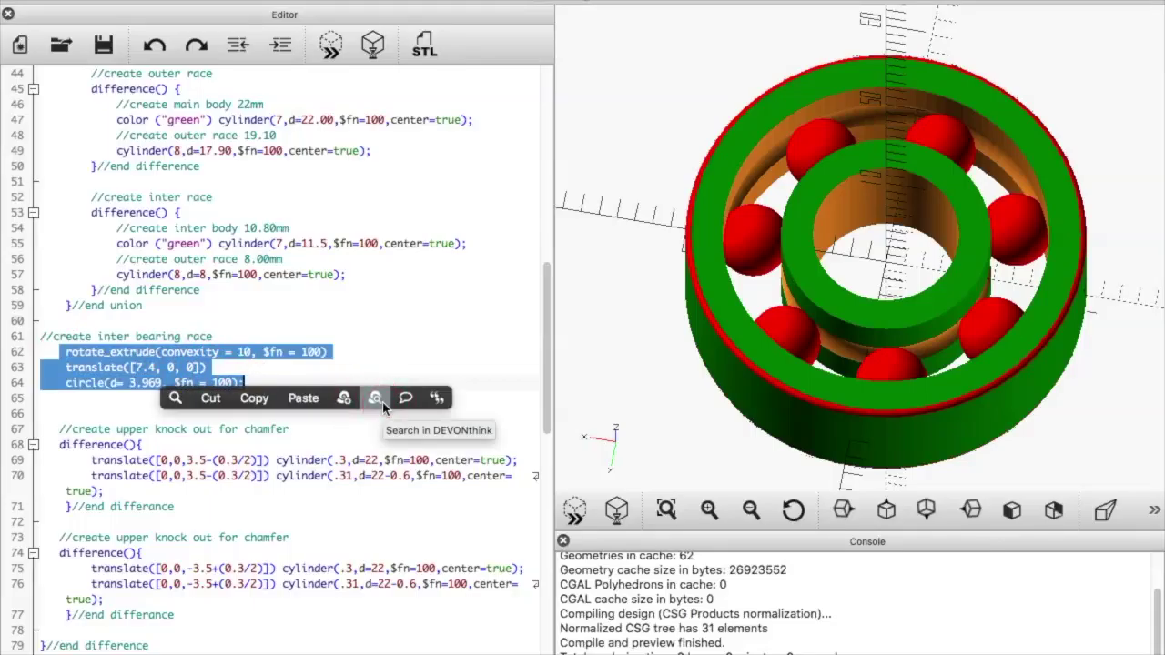
{"action": "left_click", "coordinate": [60, 352]}
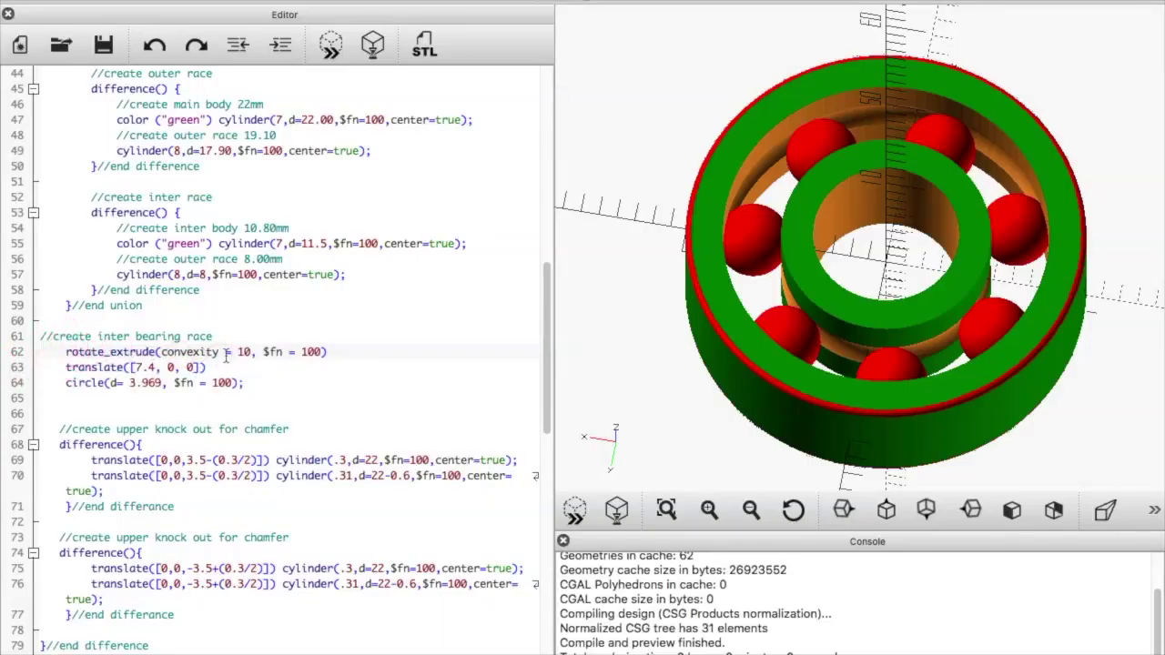
{"action": "type", "text": "%"}
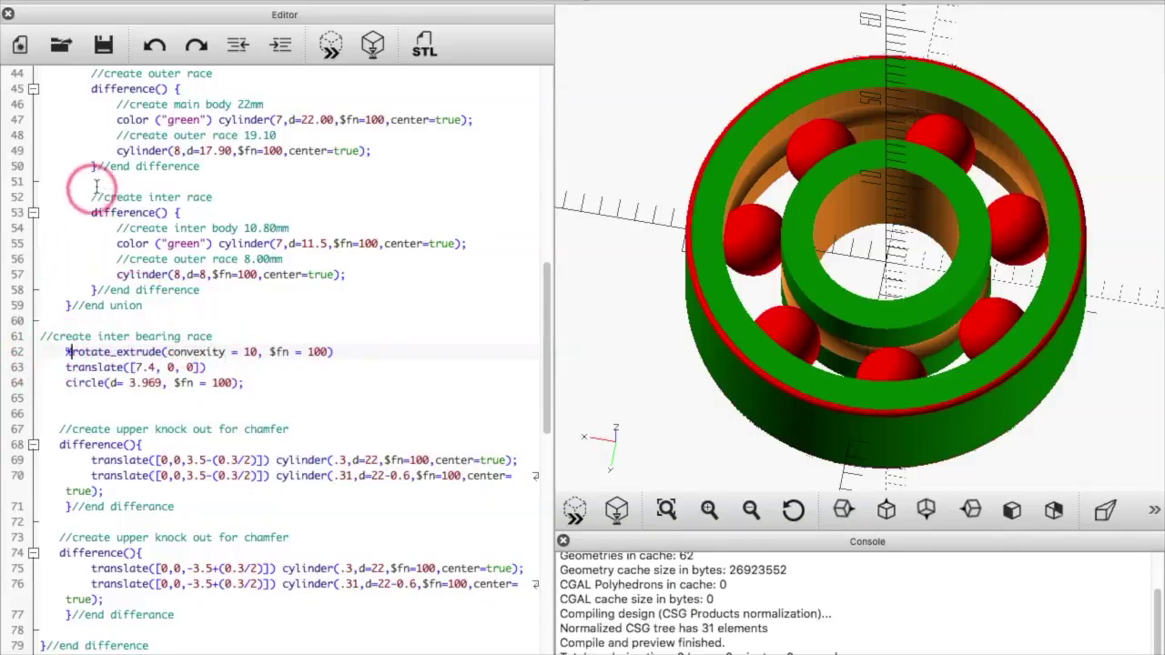
{"action": "left_click", "coordinate": [329, 47]}
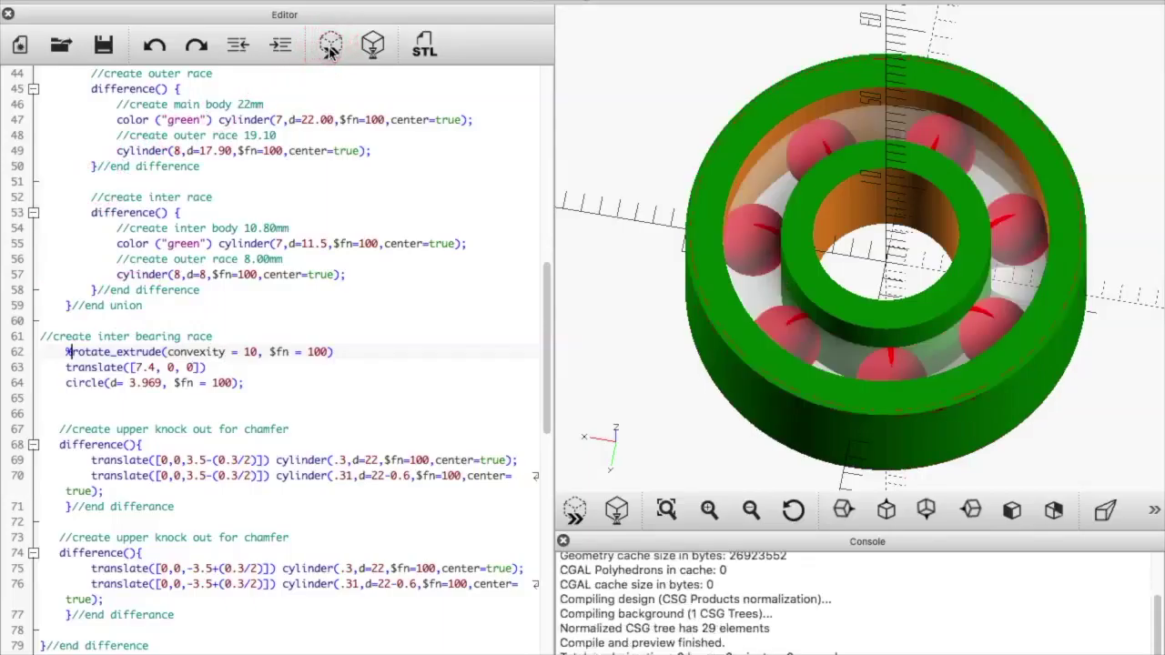
{"action": "left_click", "coordinate": [792, 147]}
{"action": "left_click", "coordinate": [758, 214]}
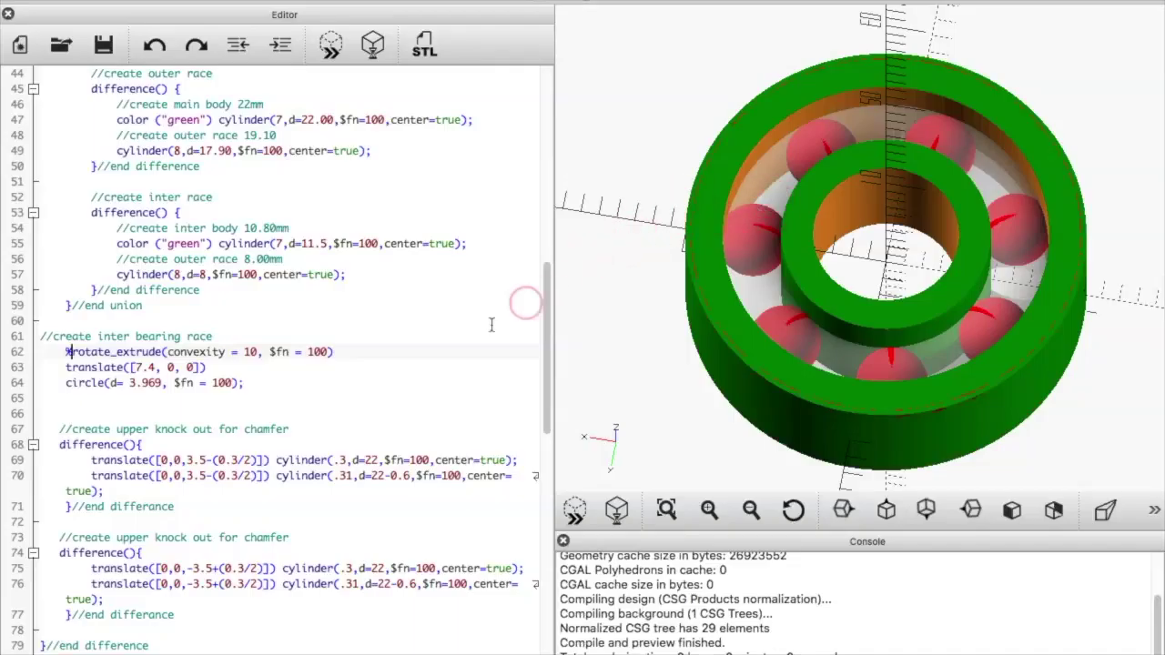
{"action": "left_click_drag", "start_coordinate": [256, 382], "coordinate": [40, 354]}
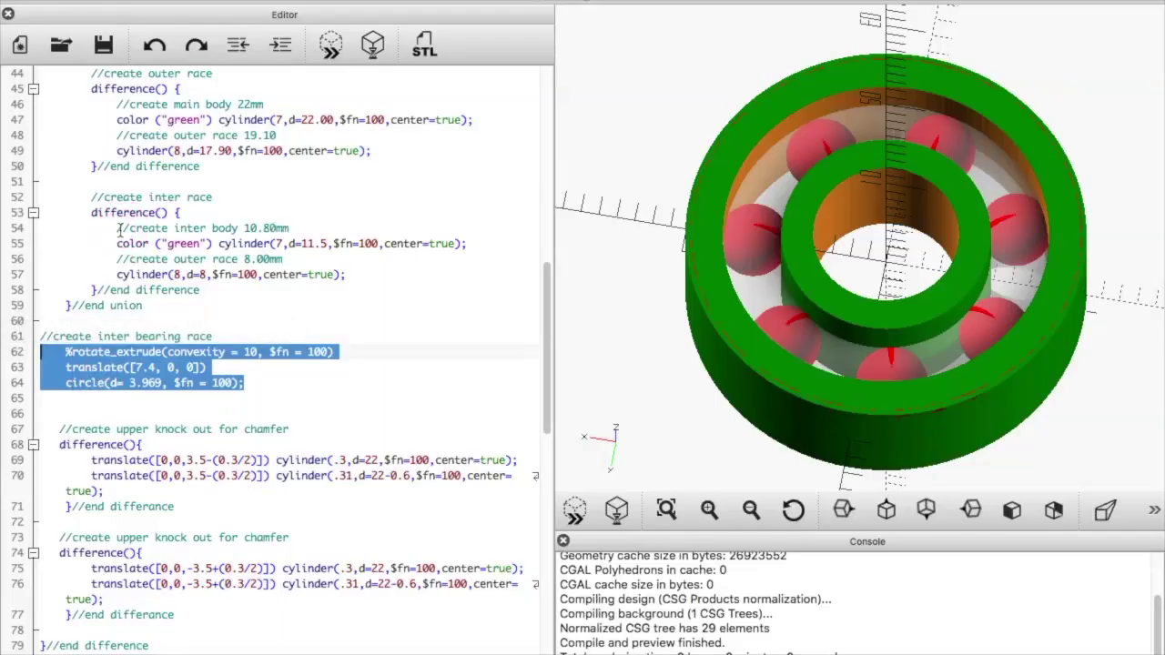
{"action": "left_click", "coordinate": [82, 358]}
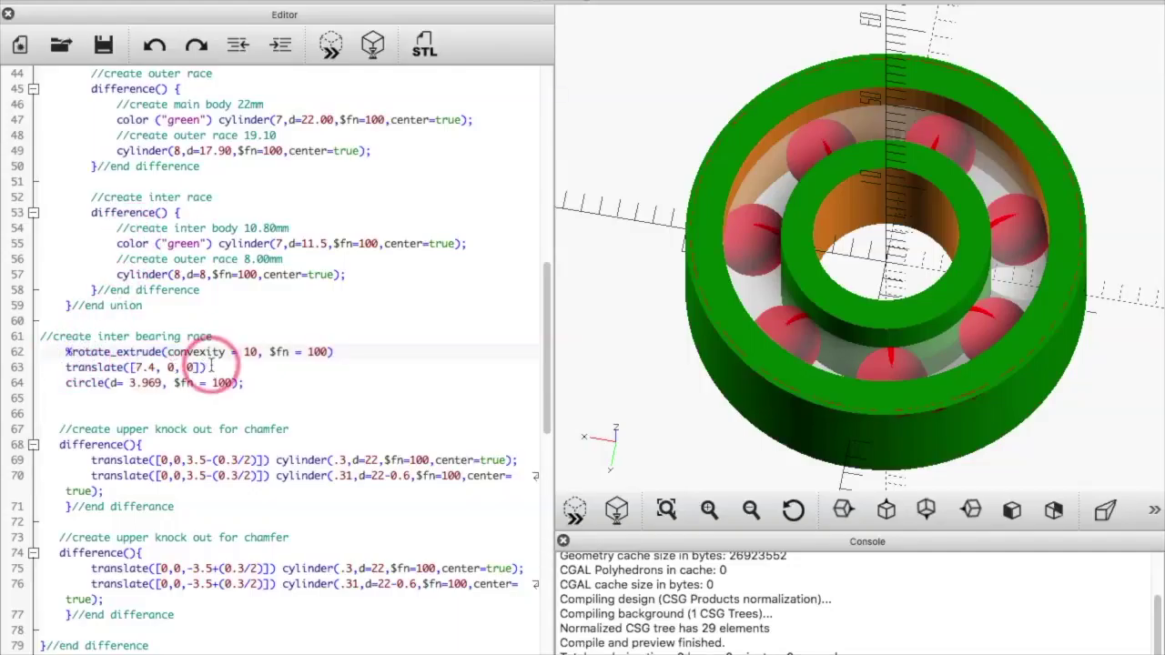
{"action": "key", "text": "BackSpace"}
{"action": "left_click", "coordinate": [329, 49]}
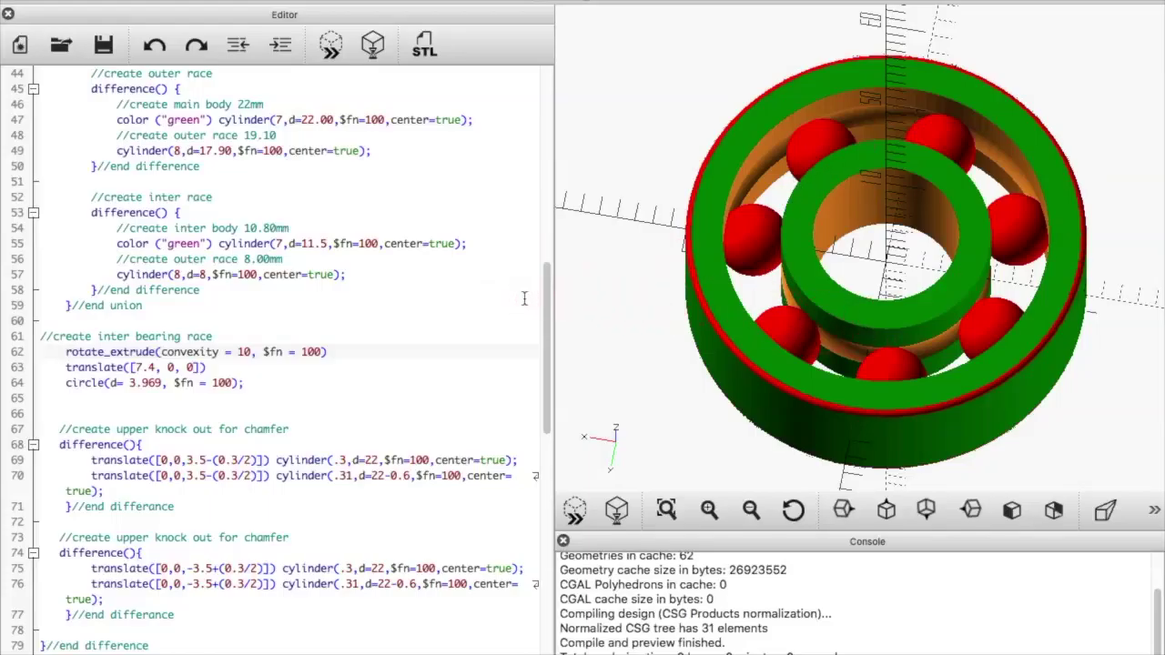
{"action": "left_click_drag", "start_coordinate": [546, 289], "coordinate": [544, 477]}
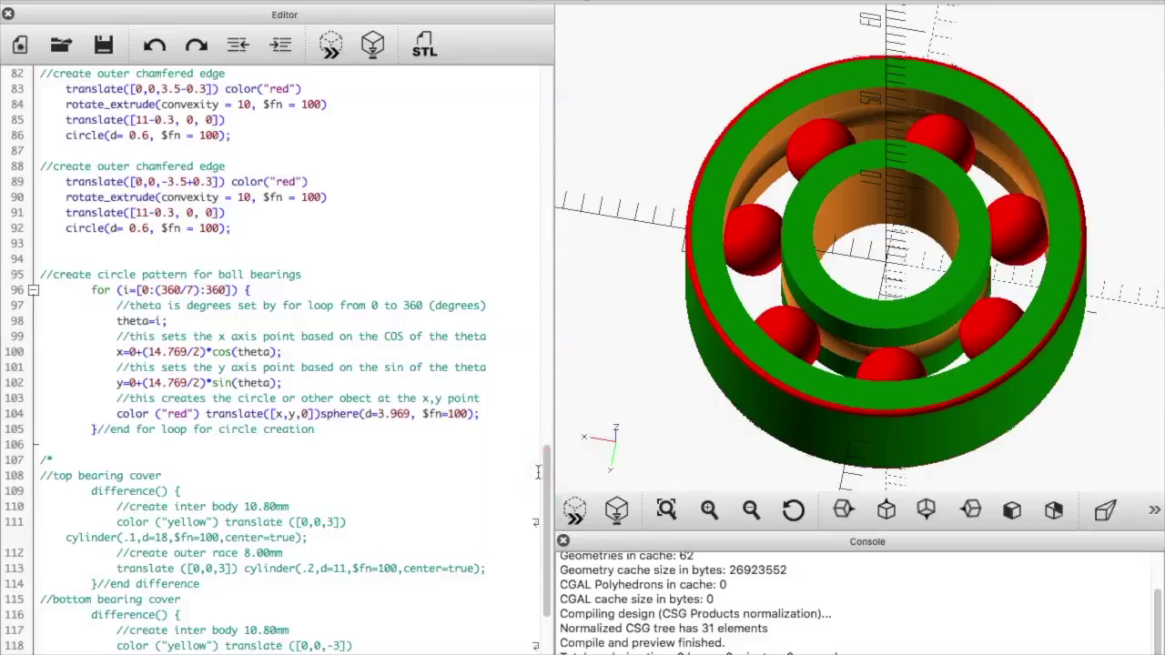
{"action": "left_click", "coordinate": [535, 477]}
{"action": "left_click", "coordinate": [294, 449]}
{"action": "left_click", "coordinate": [199, 417]}
{"action": "left_click", "coordinate": [331, 416]}
{"action": "left_click_drag", "start_coordinate": [331, 416], "coordinate": [472, 419]}
{"action": "right_click", "coordinate": [472, 419]}
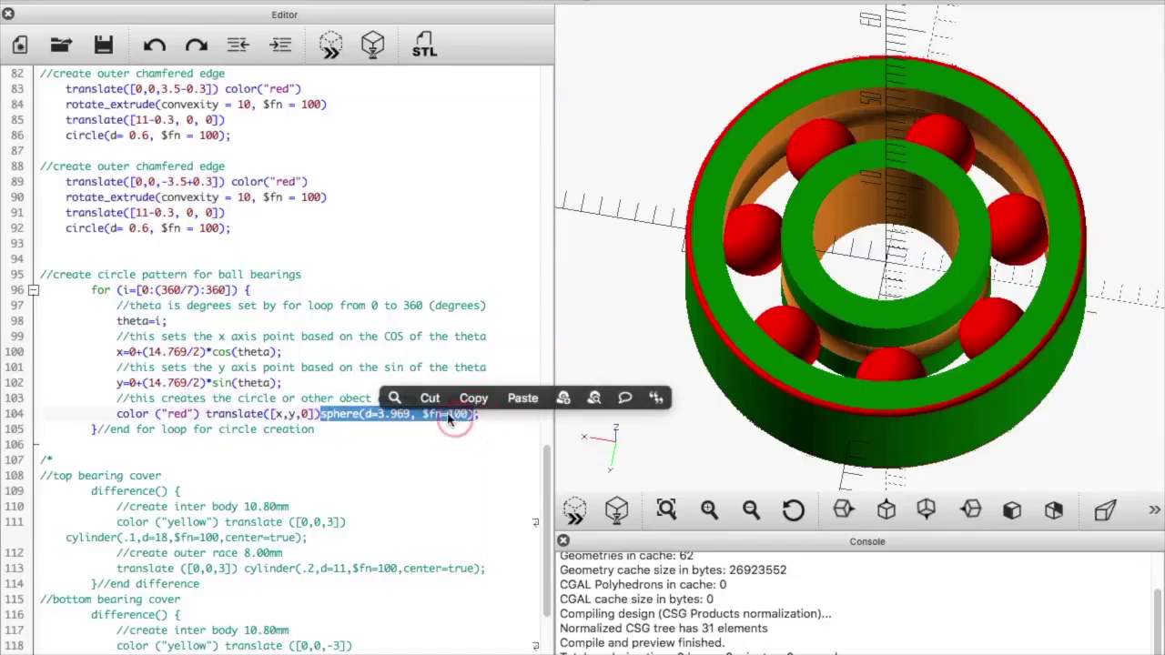
{"action": "double_click", "coordinate": [193, 289]}
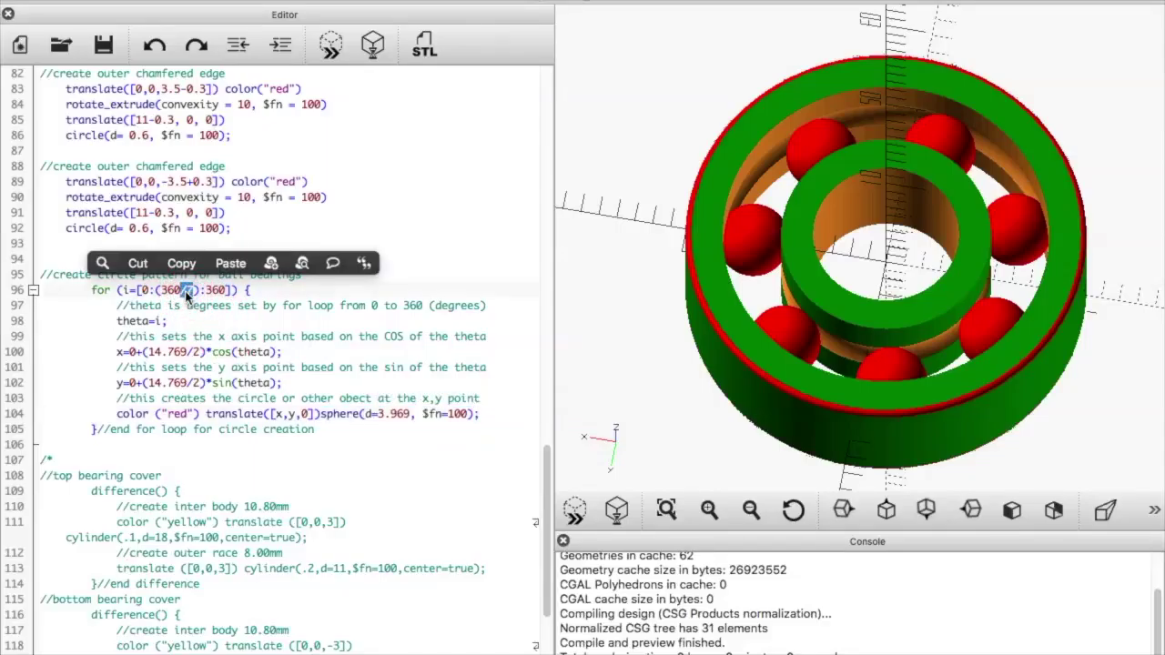
{"action": "left_click", "coordinate": [187, 293]}
{"action": "left_click", "coordinate": [187, 293]}
{"action": "left_click", "coordinate": [186, 297]}
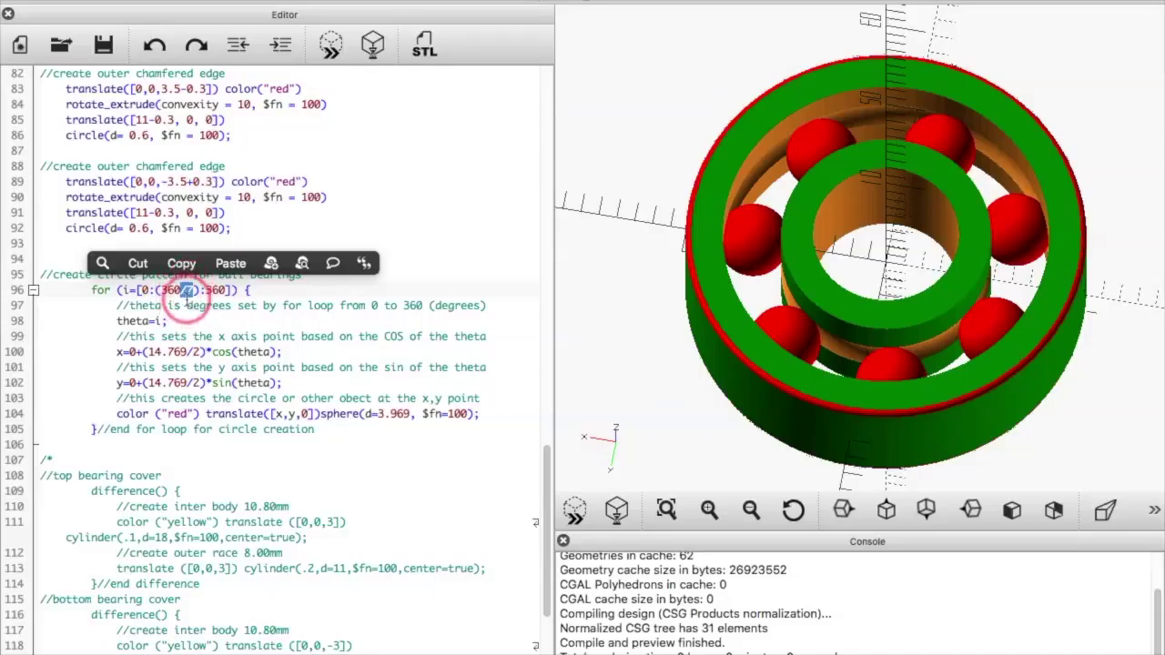
{"action": "left_click", "coordinate": [161, 405]}
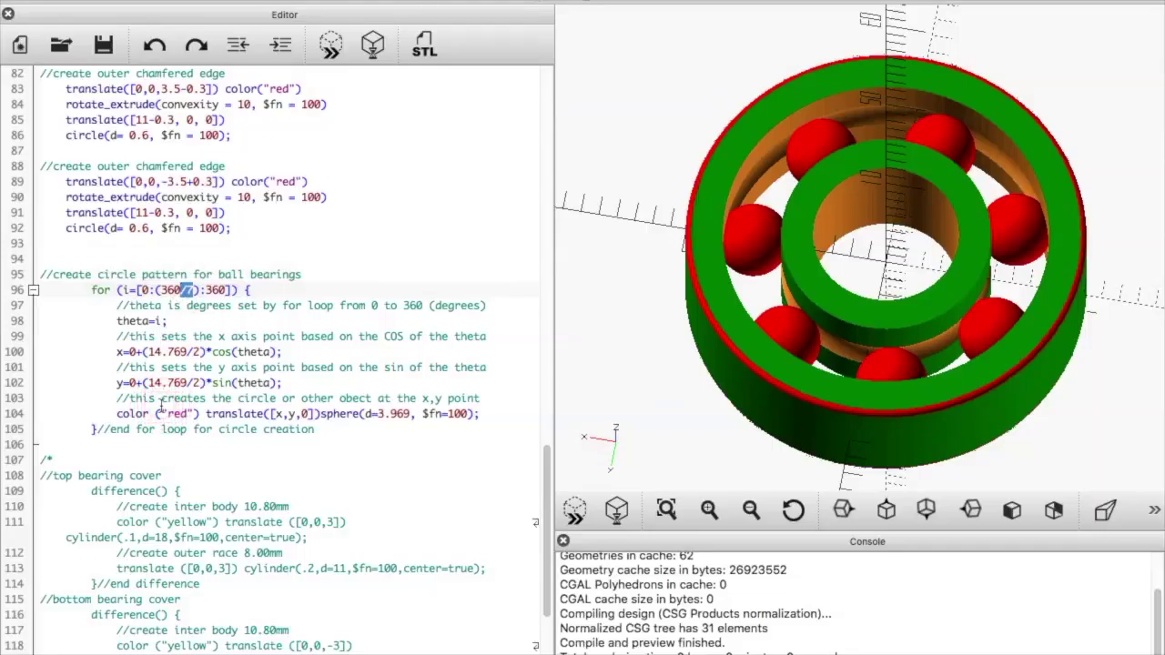
{"action": "left_click", "coordinate": [165, 350]}
{"action": "left_click", "coordinate": [170, 373]}
{"action": "left_click", "coordinate": [1012, 278]}
{"action": "left_click", "coordinate": [637, 364]}
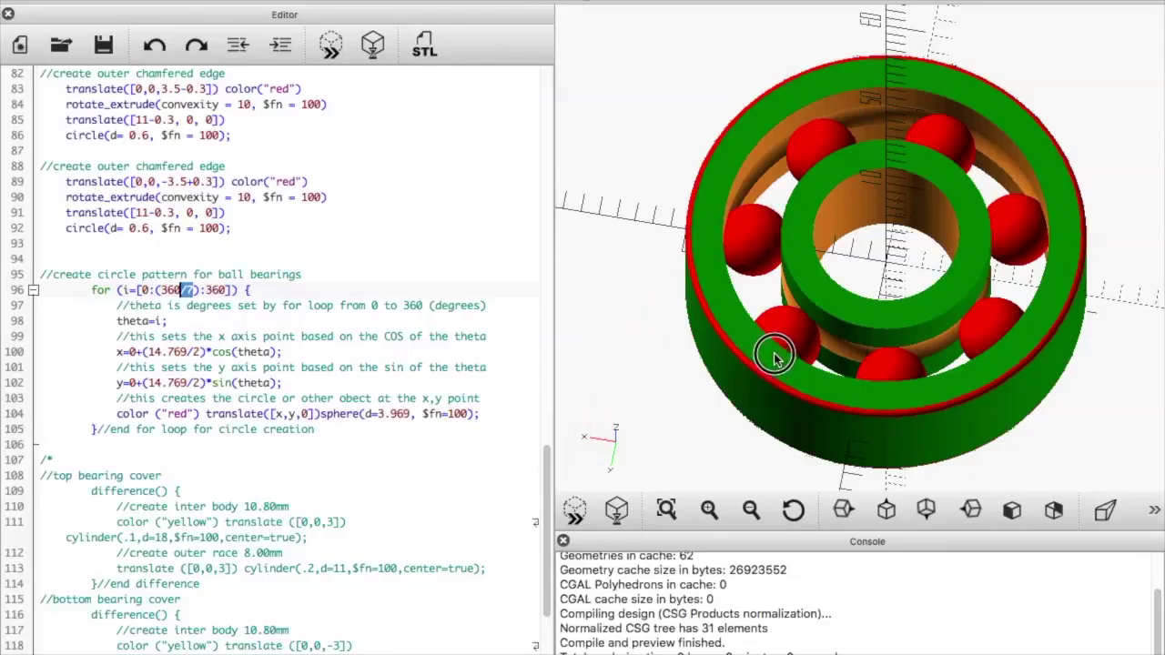
Orbit the bearing preview to a near side-on view showing red top and bottom chamfer rings.
{"action": "left_click_drag", "start_coordinate": [778, 353], "coordinate": [806, 328]}
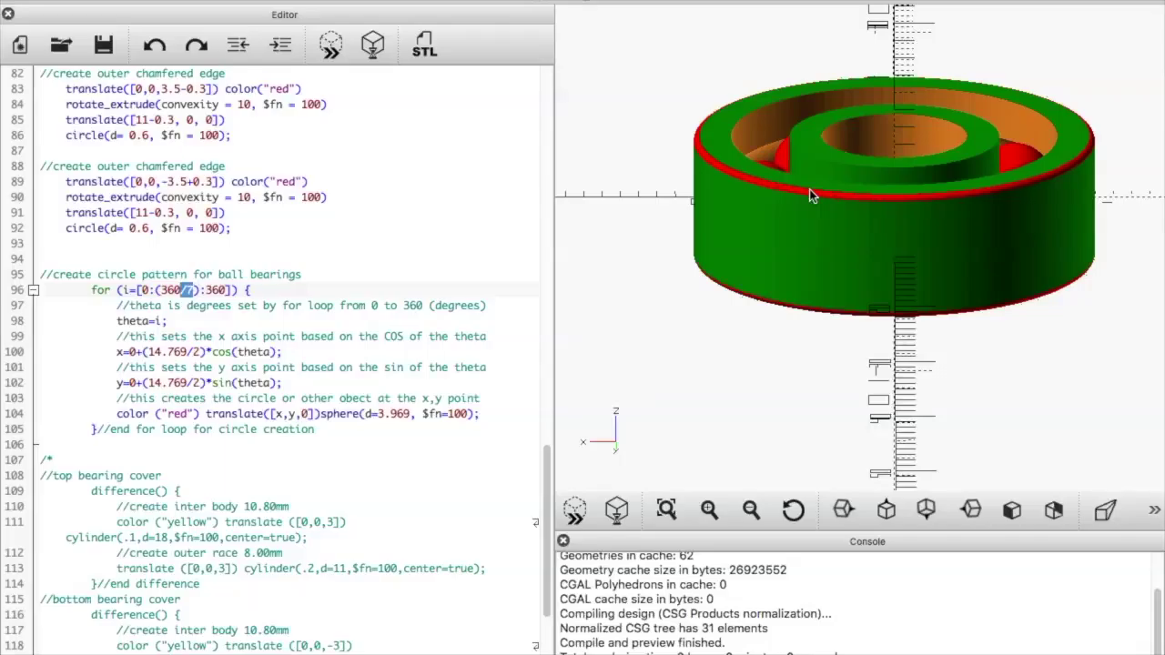
{"action": "left_click", "coordinate": [956, 63]}
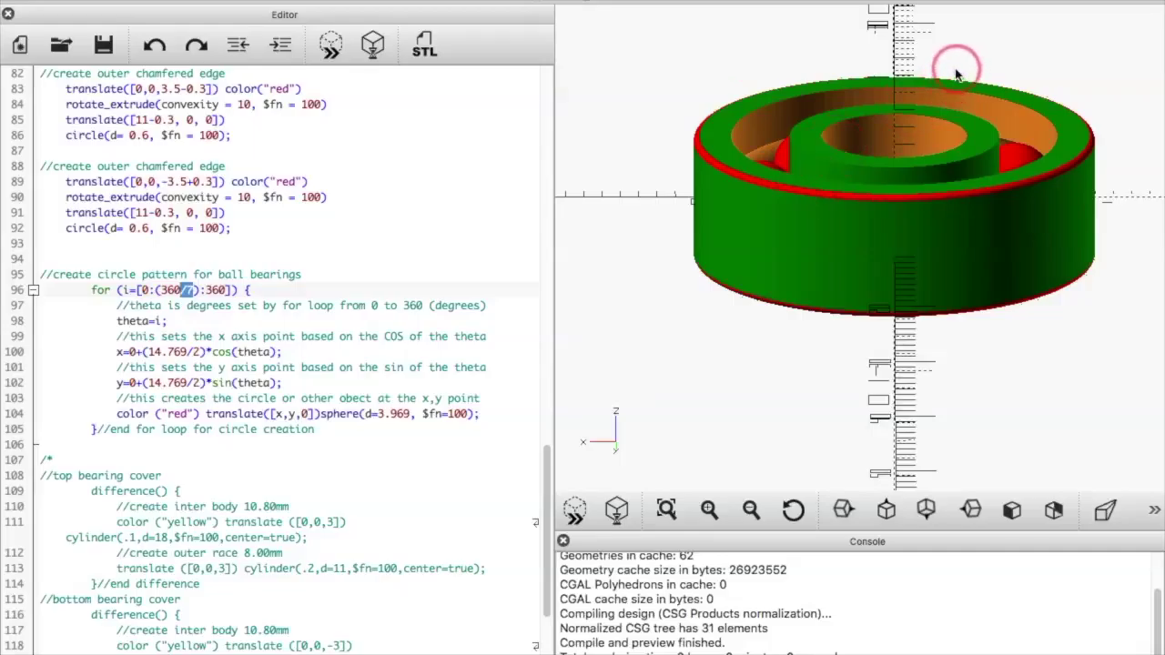
{"action": "left_click", "coordinate": [878, 132]}
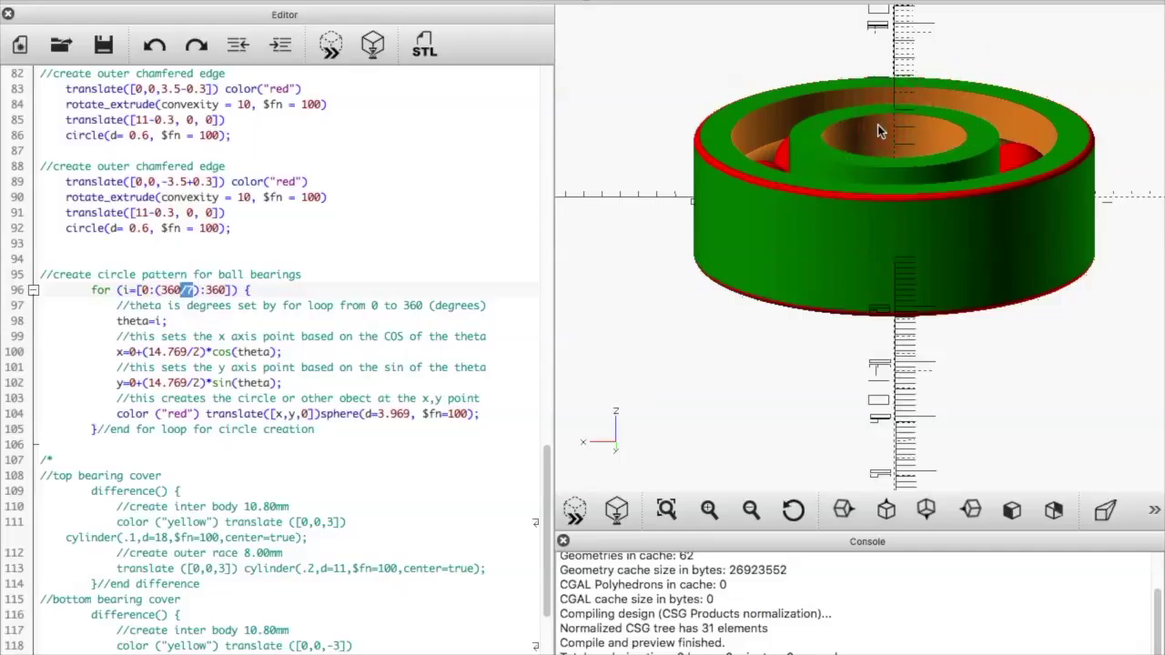
{"action": "left_click", "coordinate": [839, 121]}
{"action": "left_click", "coordinate": [880, 202]}
Switch over to the Graphic drawing app.
{"action": "left_click", "coordinate": [653, 318]}
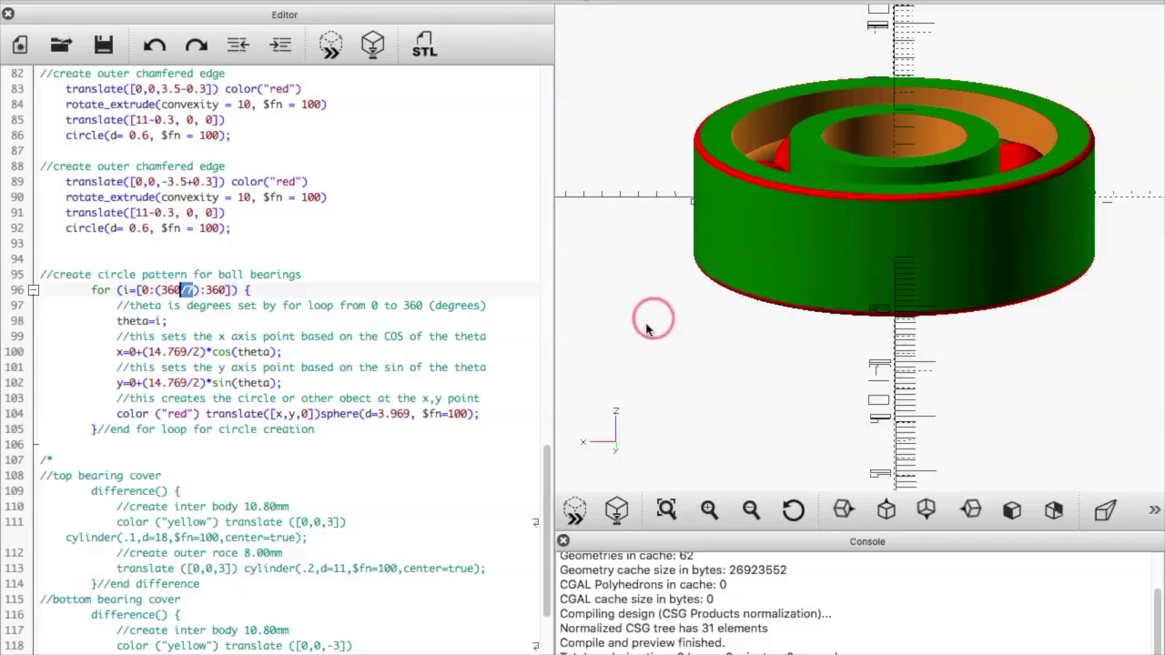
{"action": "left_click", "coordinate": [544, 474]}
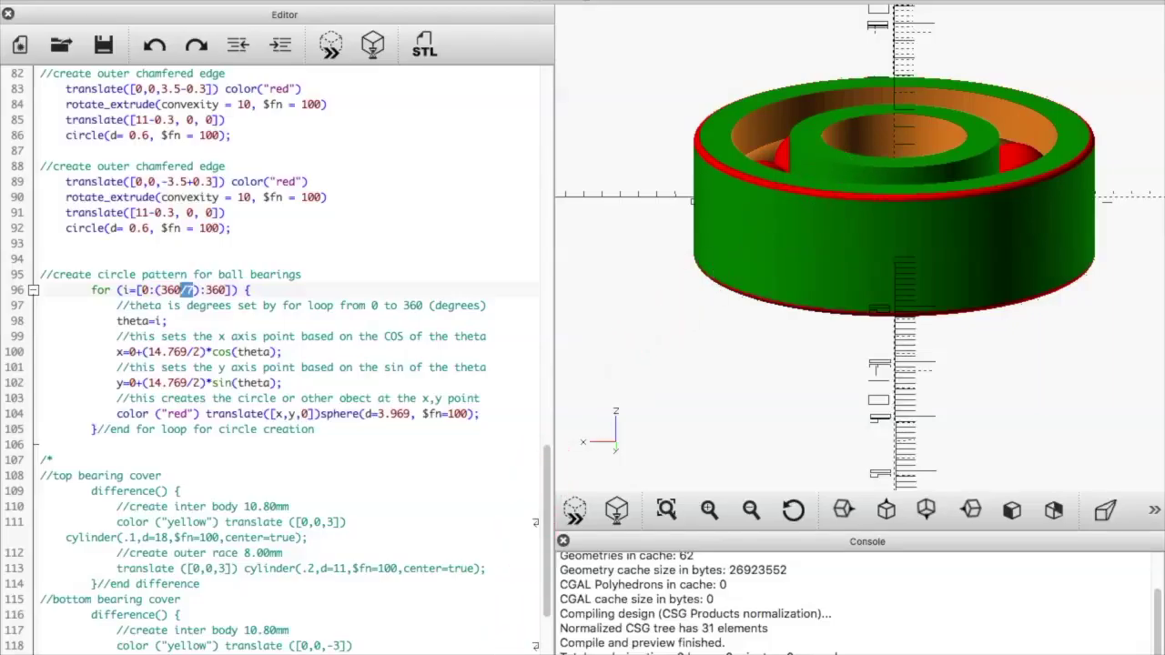
{"action": "mouse_move", "coordinate": [600, 648]}
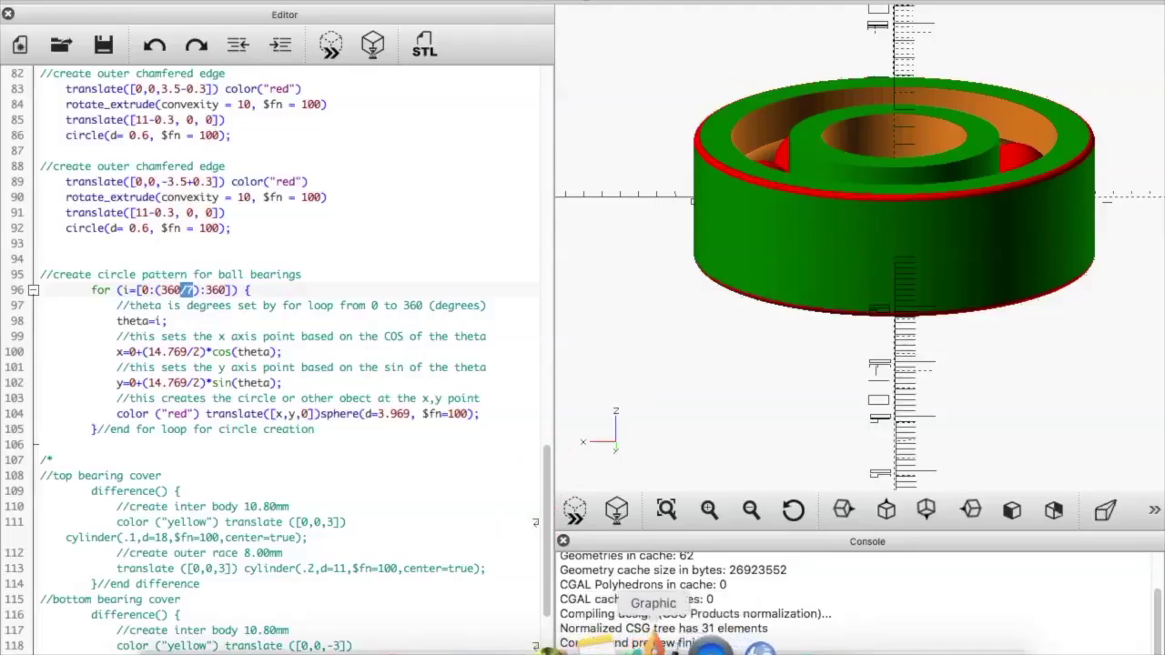
{"action": "left_click", "coordinate": [653, 644]}
Point out the chamfer sketches in the untitled Graphic drawing.
{"action": "left_click", "coordinate": [613, 411]}
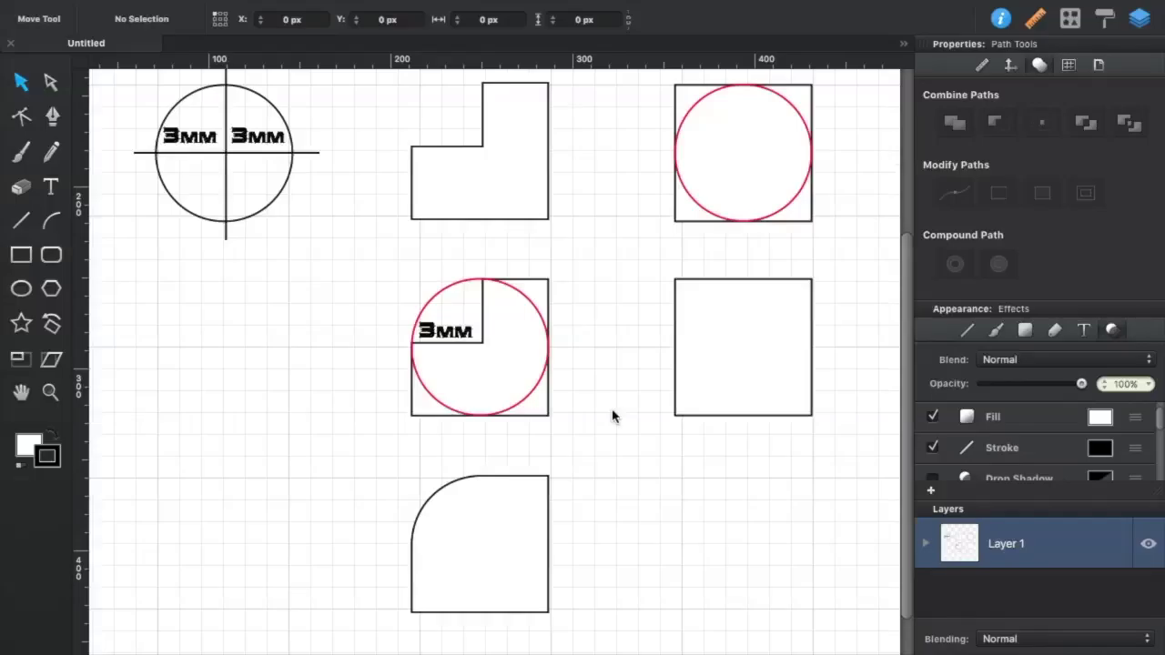
{"action": "left_click", "coordinate": [633, 388]}
{"action": "left_click", "coordinate": [699, 311]}
{"action": "left_click", "coordinate": [719, 333]}
{"action": "left_click", "coordinate": [722, 282]}
{"action": "left_click", "coordinate": [715, 230]}
{"action": "left_click", "coordinate": [718, 196]}
{"action": "left_click", "coordinate": [694, 149]}
{"action": "left_click", "coordinate": [680, 88]}
{"action": "left_click", "coordinate": [692, 111]}
{"action": "left_click", "coordinate": [708, 117]}
Select parts of the 3 mm circle sketch in the Graphic drawing.
{"action": "left_click", "coordinate": [503, 114]}
{"action": "left_click", "coordinate": [413, 97]}
{"action": "left_click", "coordinate": [416, 141]}
{"action": "left_click", "coordinate": [415, 147]}
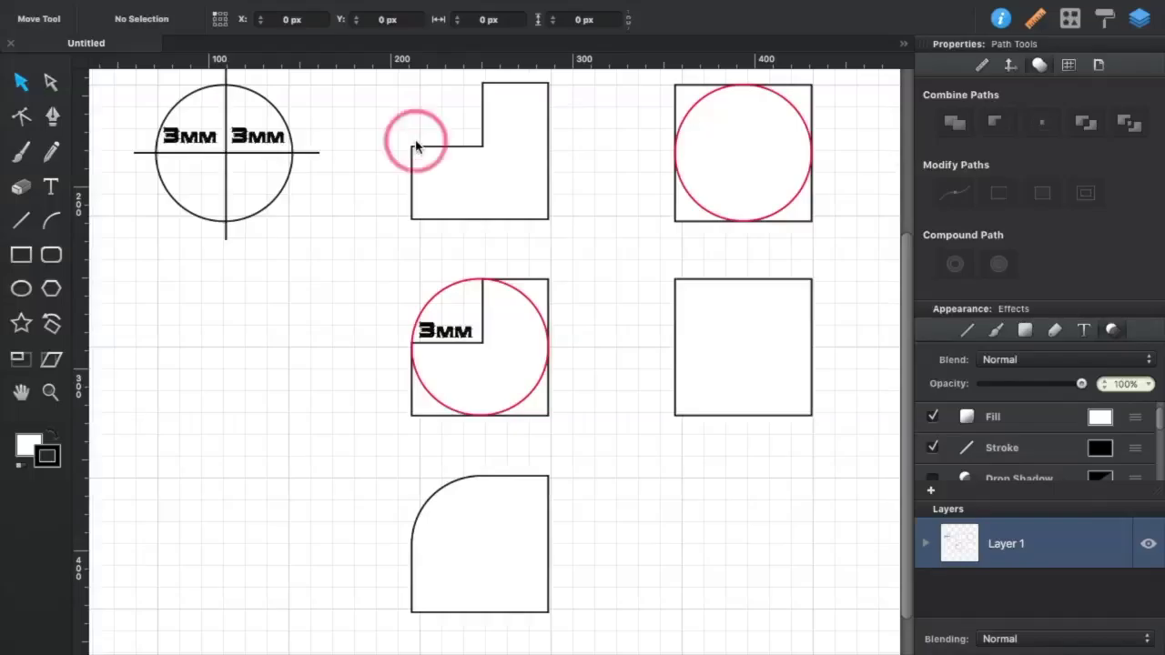
{"action": "left_click", "coordinate": [225, 146]}
{"action": "left_click", "coordinate": [147, 154]}
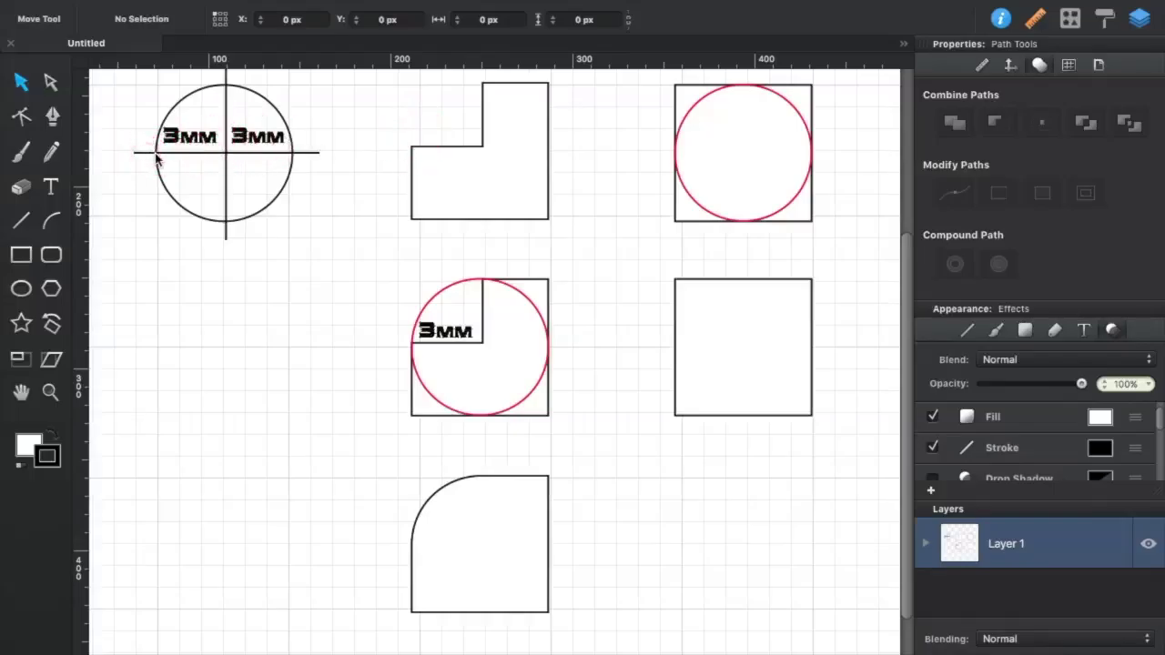
{"action": "left_click", "coordinate": [157, 158]}
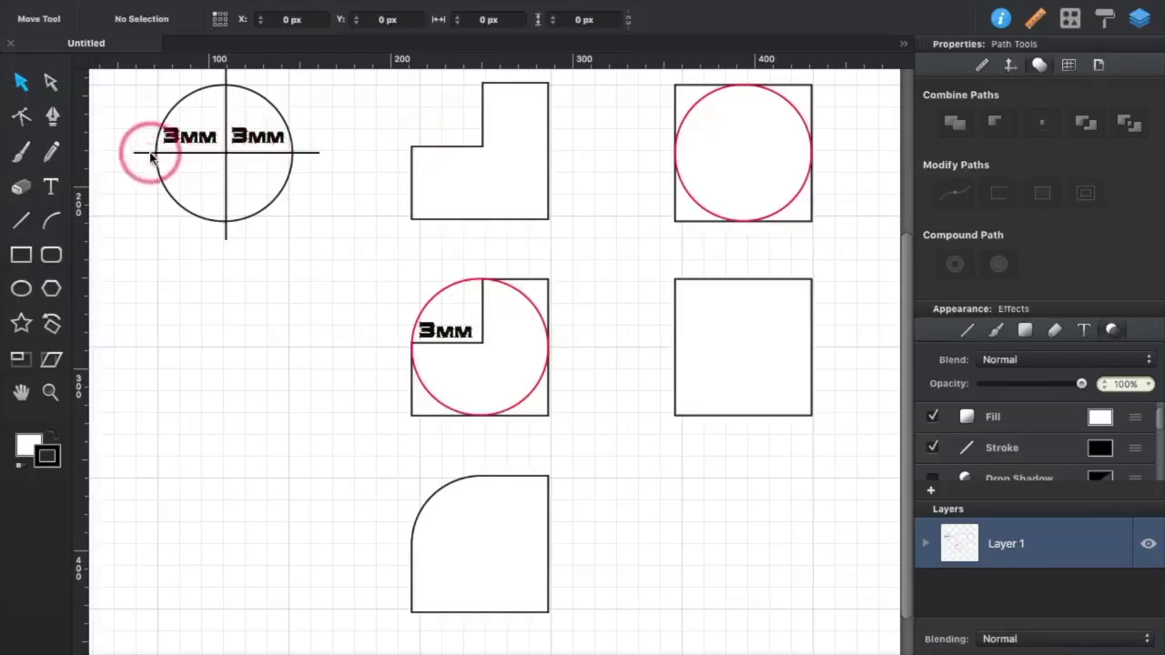
{"action": "left_click", "coordinate": [227, 152]}
{"action": "left_click", "coordinate": [226, 85]}
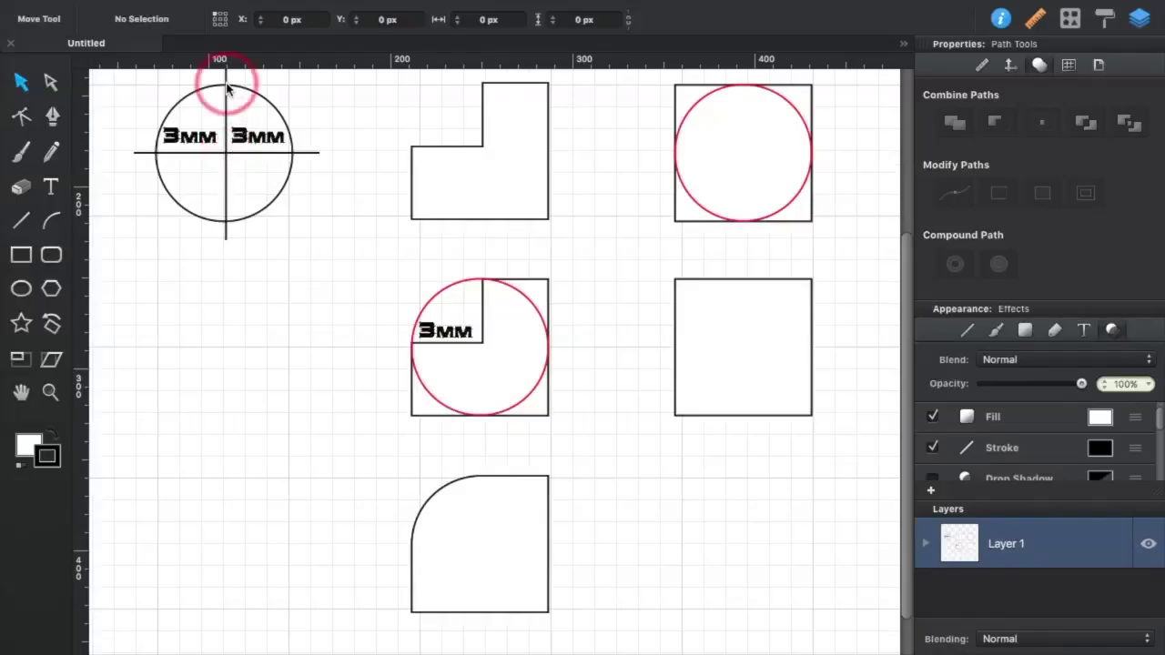
{"action": "left_click", "coordinate": [181, 146]}
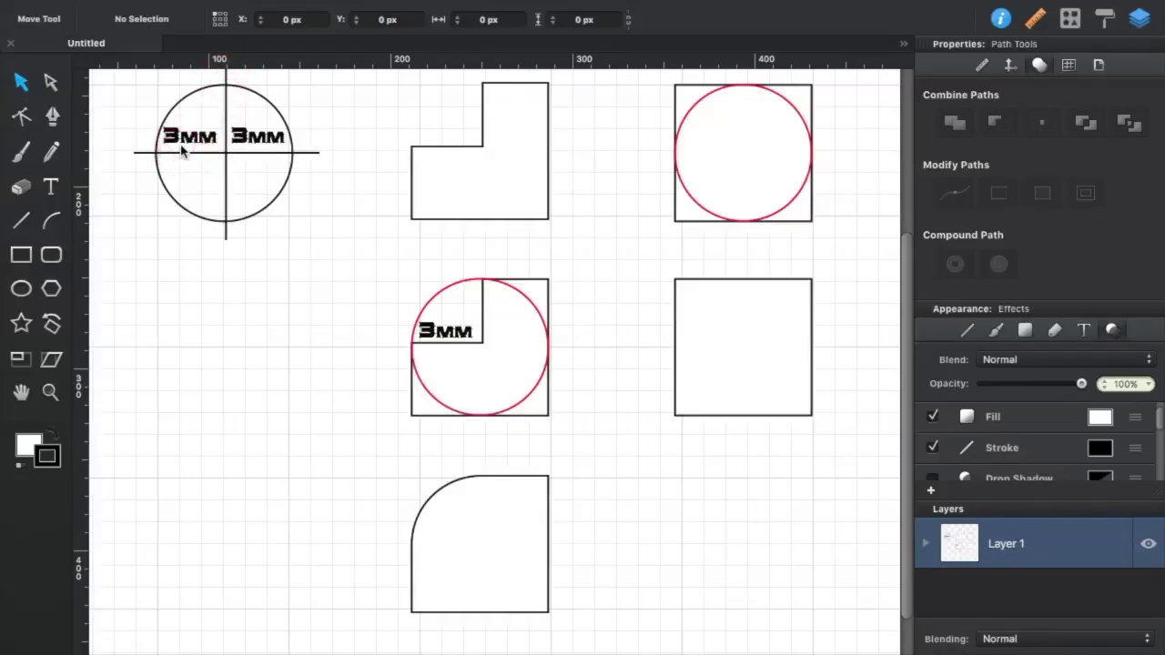
{"action": "left_click", "coordinate": [181, 147]}
{"action": "left_click", "coordinate": [183, 148]}
{"action": "left_click", "coordinate": [184, 149]}
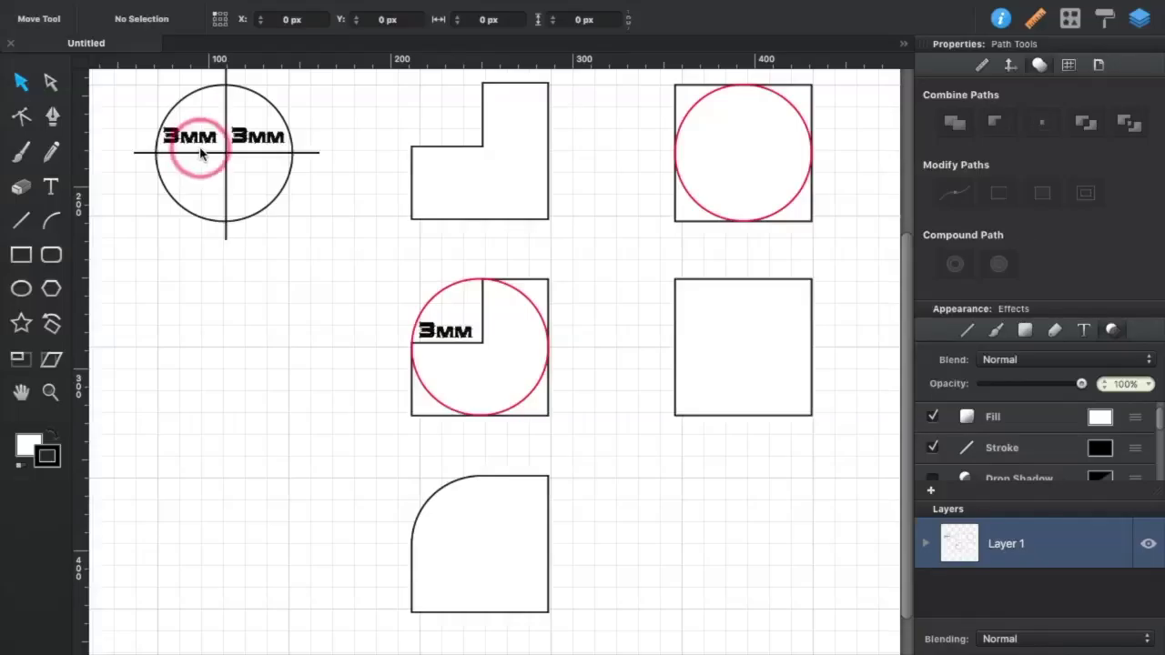
Click through the shapes in the middle of the drawing, including the rounded-corner square.
{"action": "left_click", "coordinate": [516, 300]}
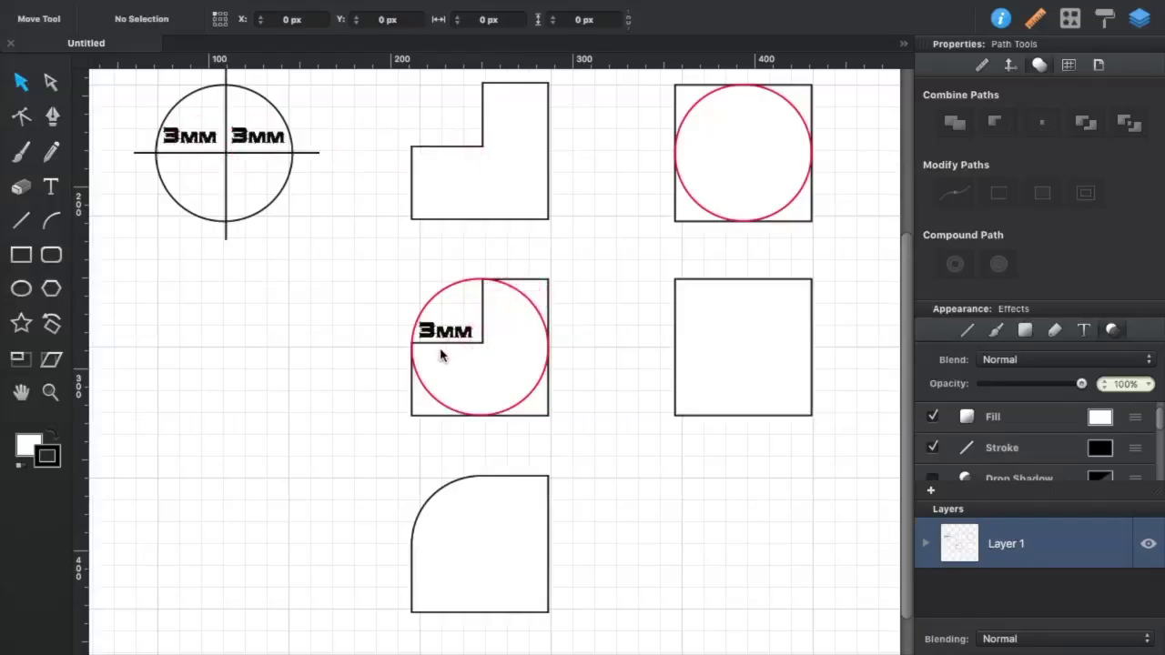
{"action": "left_click", "coordinate": [453, 351]}
{"action": "left_click", "coordinate": [492, 280]}
{"action": "left_click", "coordinate": [478, 280]}
{"action": "left_click", "coordinate": [453, 285]}
{"action": "left_click", "coordinate": [458, 283]}
Inspect the lower sketch shapes and bring OpenSCAD back to the front.
{"action": "left_click", "coordinate": [406, 523]}
{"action": "left_click", "coordinate": [407, 535]}
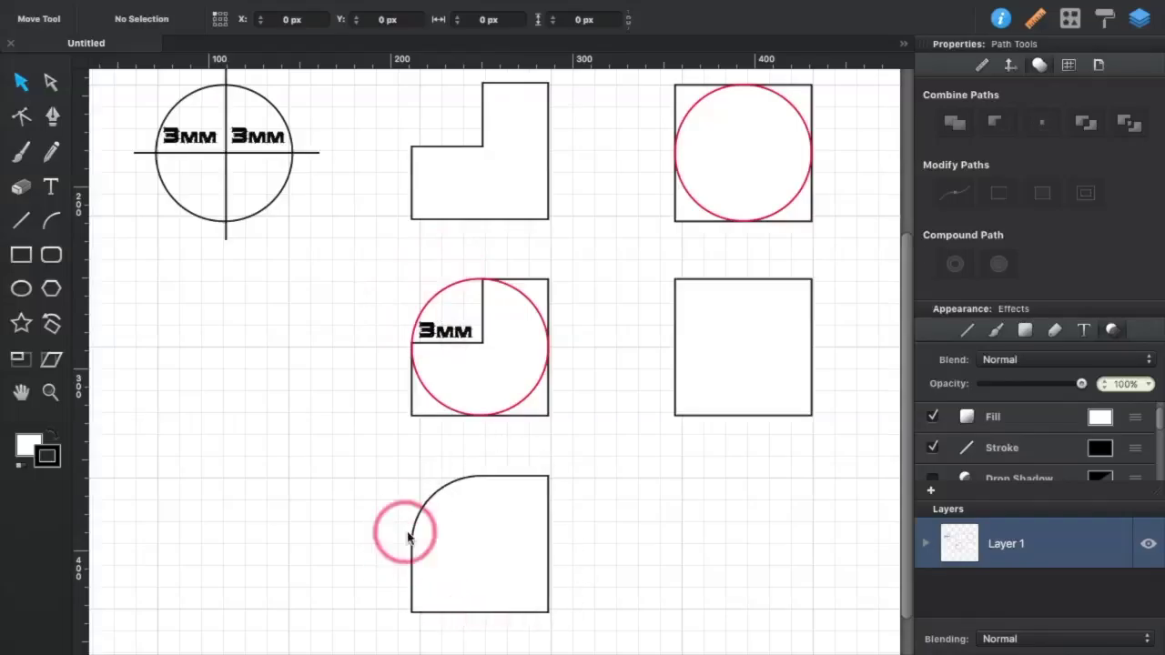
{"action": "left_click", "coordinate": [489, 473]}
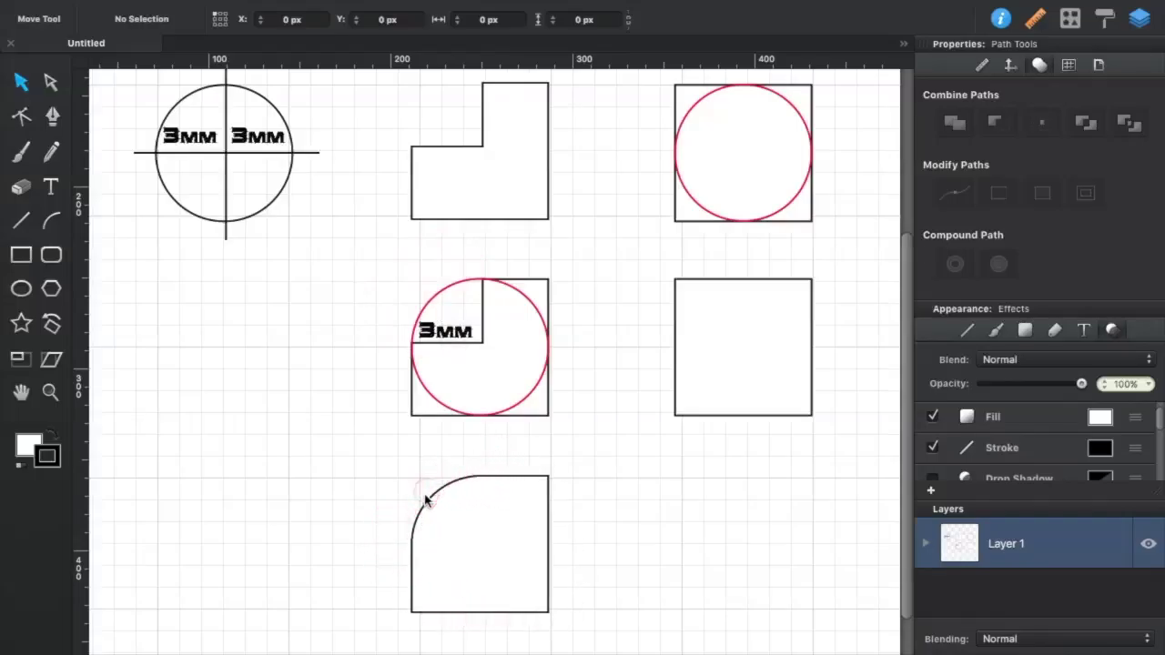
{"action": "left_click", "coordinate": [412, 542]}
{"action": "left_click", "coordinate": [495, 475]}
{"action": "left_click", "coordinate": [488, 462]}
{"action": "left_click", "coordinate": [480, 463]}
{"action": "left_click", "coordinate": [527, 489]}
{"action": "mouse_move", "coordinate": [614, 646]}
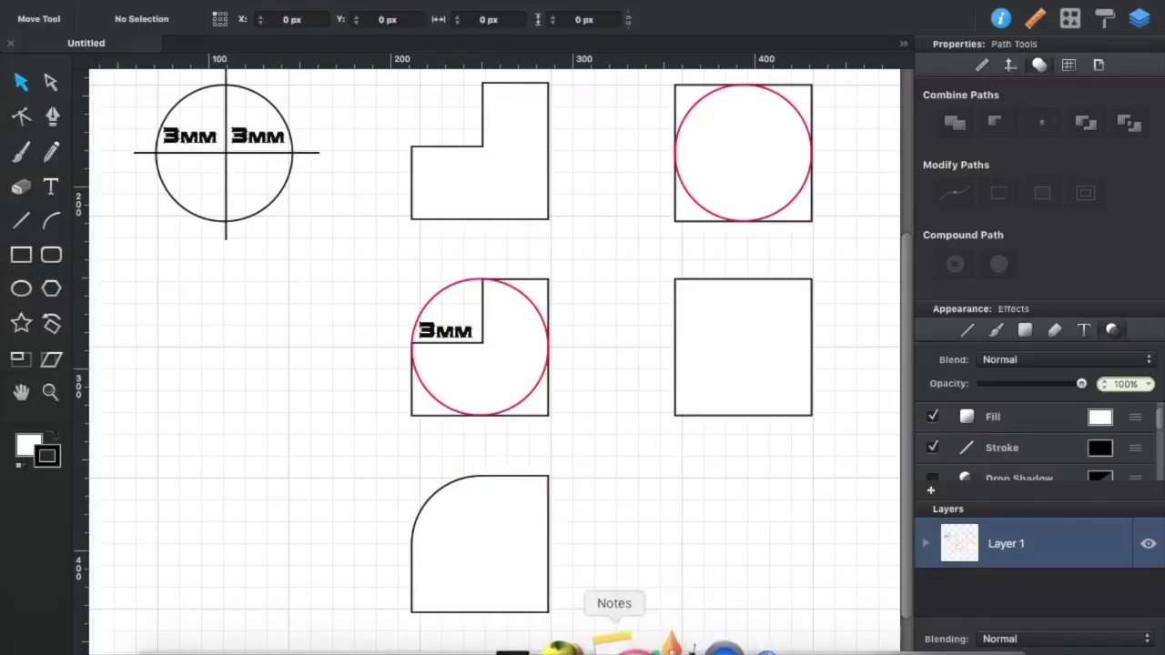
{"action": "left_click", "coordinate": [585, 644]}
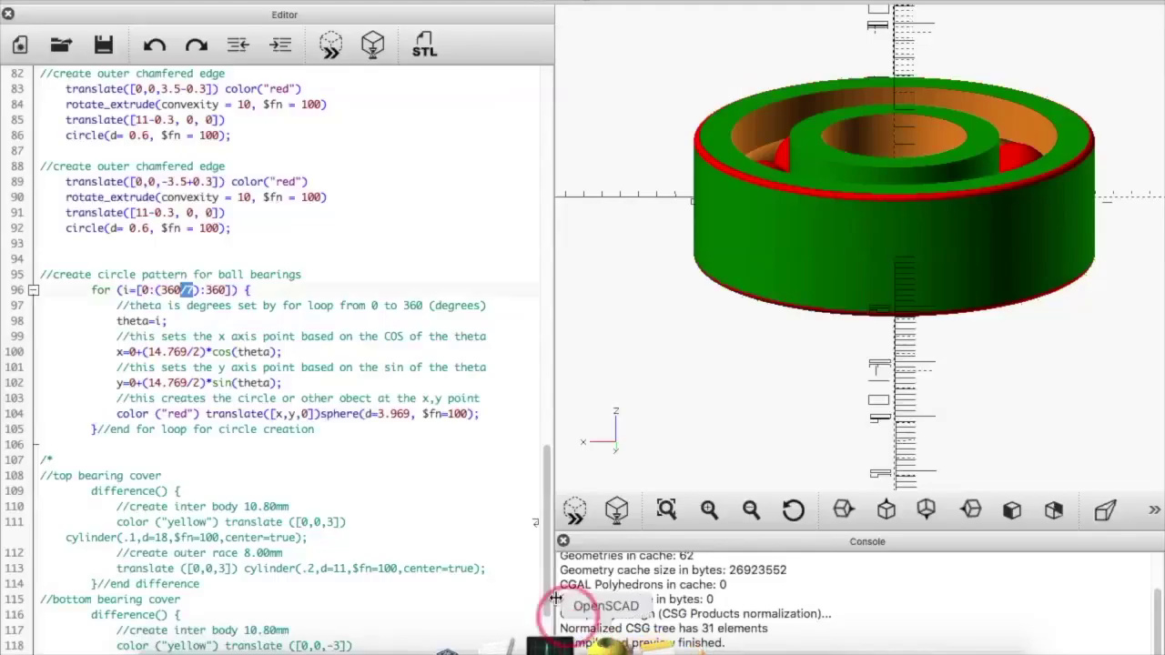
Prefix line 69's translate with % and preview it as a translucent background cylinder.
{"action": "left_click", "coordinate": [548, 504]}
{"action": "left_click_drag", "start_coordinate": [549, 503], "coordinate": [562, 391]}
{"action": "left_click", "coordinate": [190, 191]}
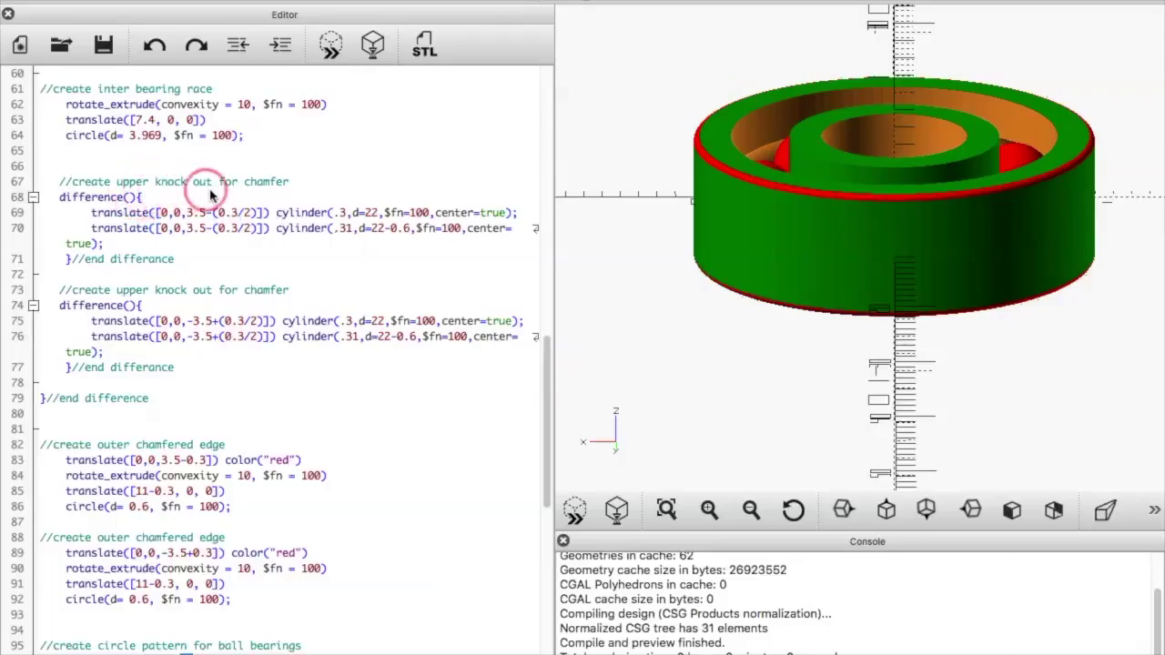
{"action": "left_click", "coordinate": [213, 187]}
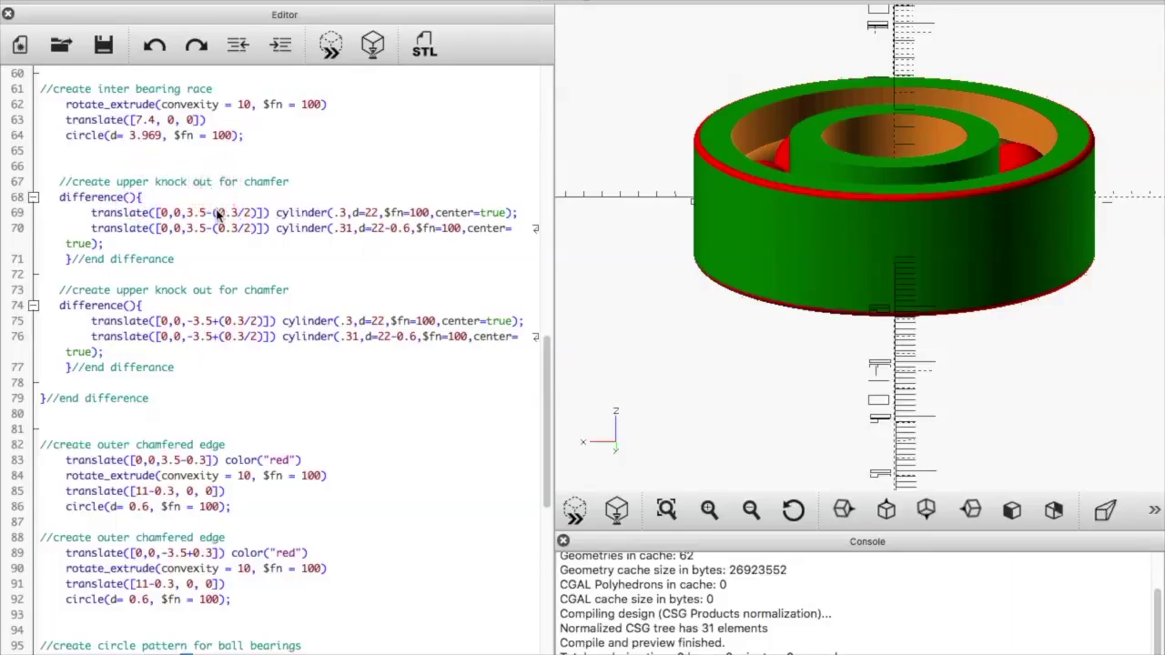
{"action": "left_click", "coordinate": [108, 223]}
{"action": "left_click", "coordinate": [93, 213]}
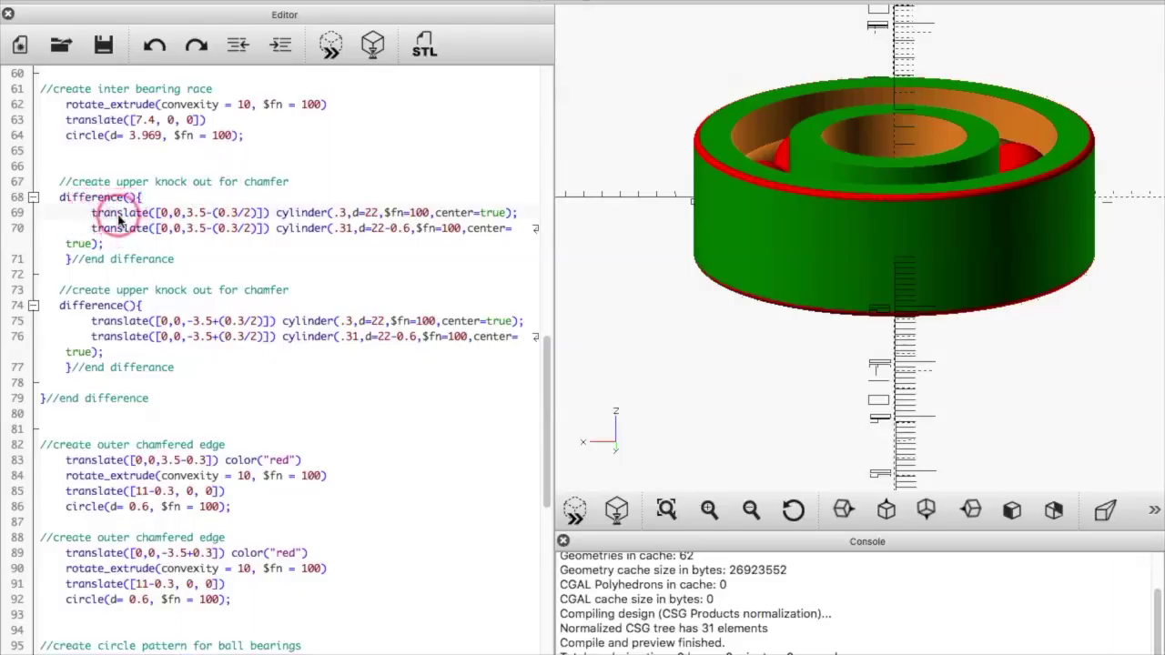
{"action": "type", "text": "%"}
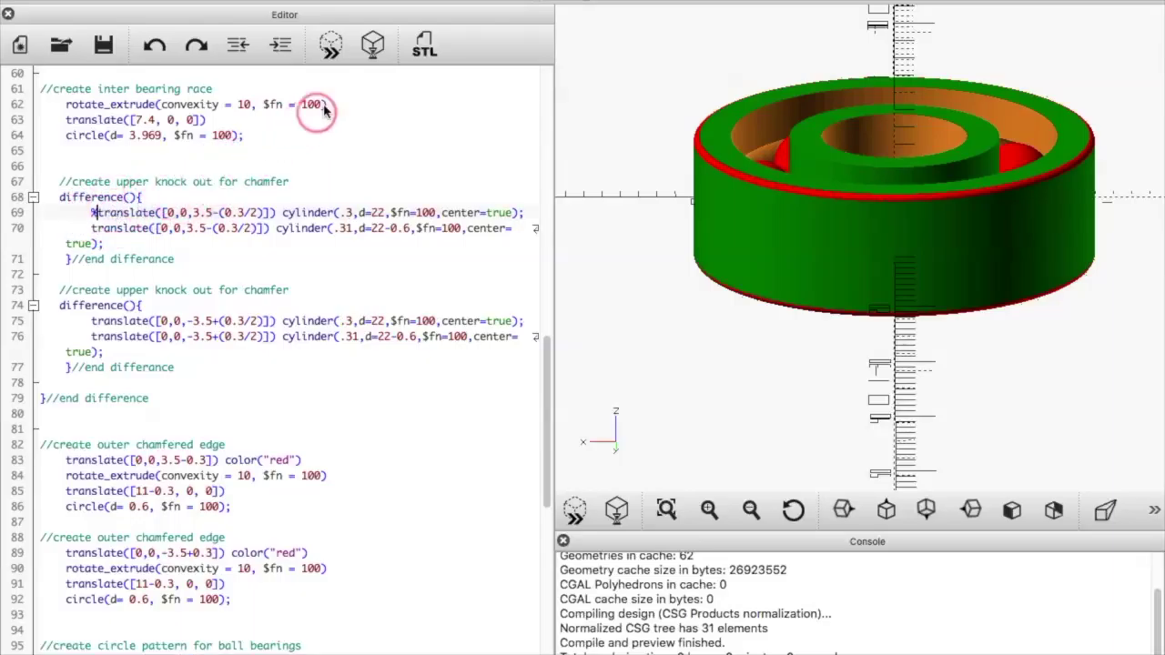
{"action": "left_click", "coordinate": [328, 50]}
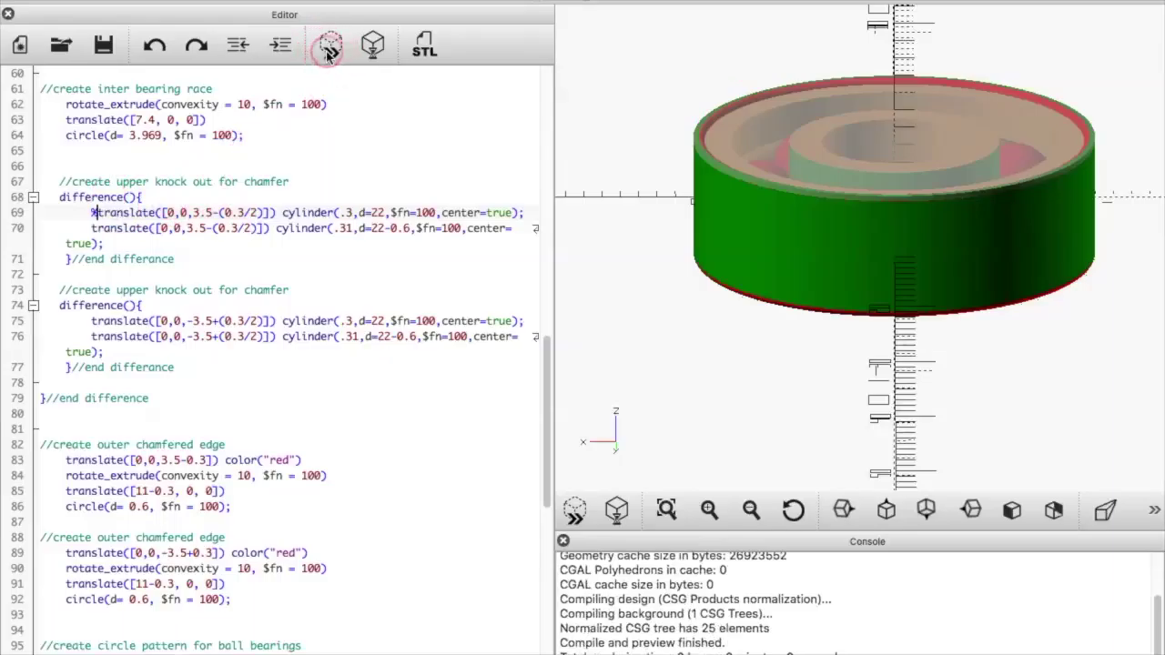
{"action": "left_click", "coordinate": [328, 53]}
Mark line 70's cylinder with % too, preview both as background, then switch to Graphic.
{"action": "left_click", "coordinate": [96, 238]}
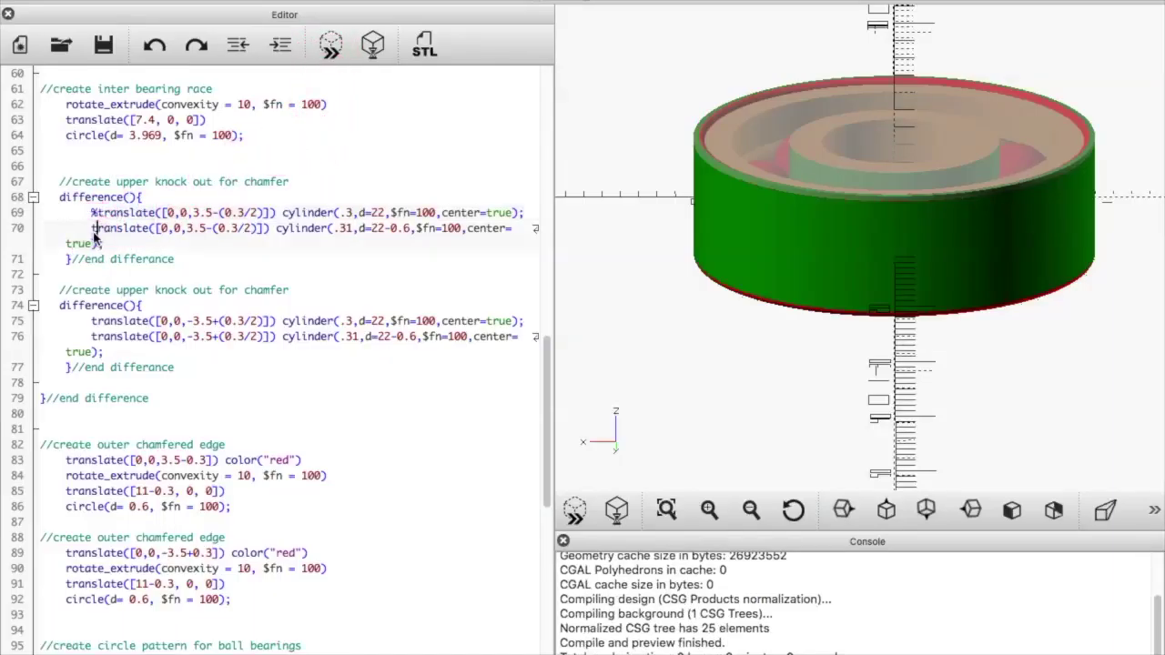
{"action": "left_click", "coordinate": [94, 233]}
{"action": "type", "text": "%"}
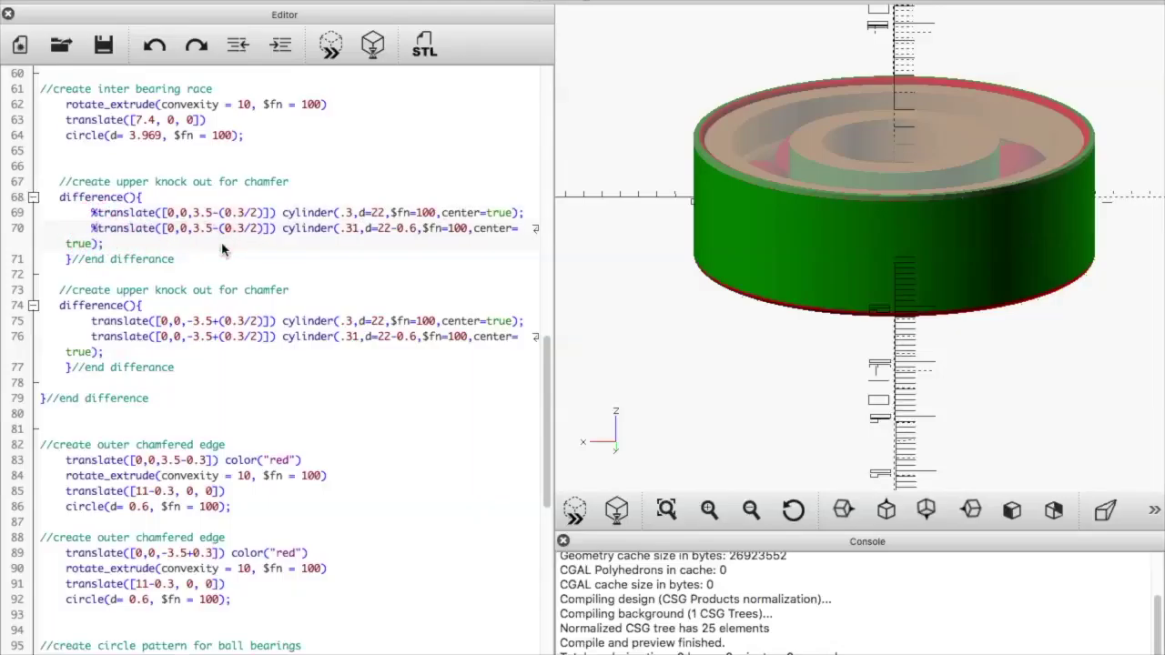
{"action": "left_click", "coordinate": [333, 51]}
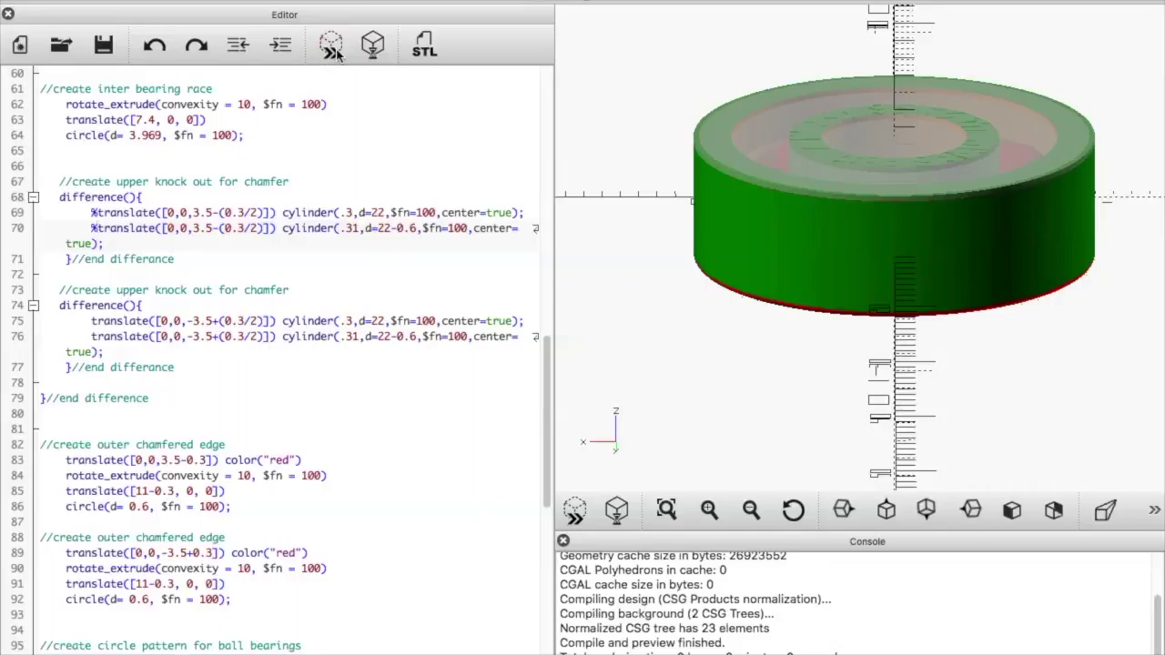
{"action": "left_click", "coordinate": [336, 51]}
{"action": "left_click", "coordinate": [740, 179]}
{"action": "mouse_move", "coordinate": [649, 648]}
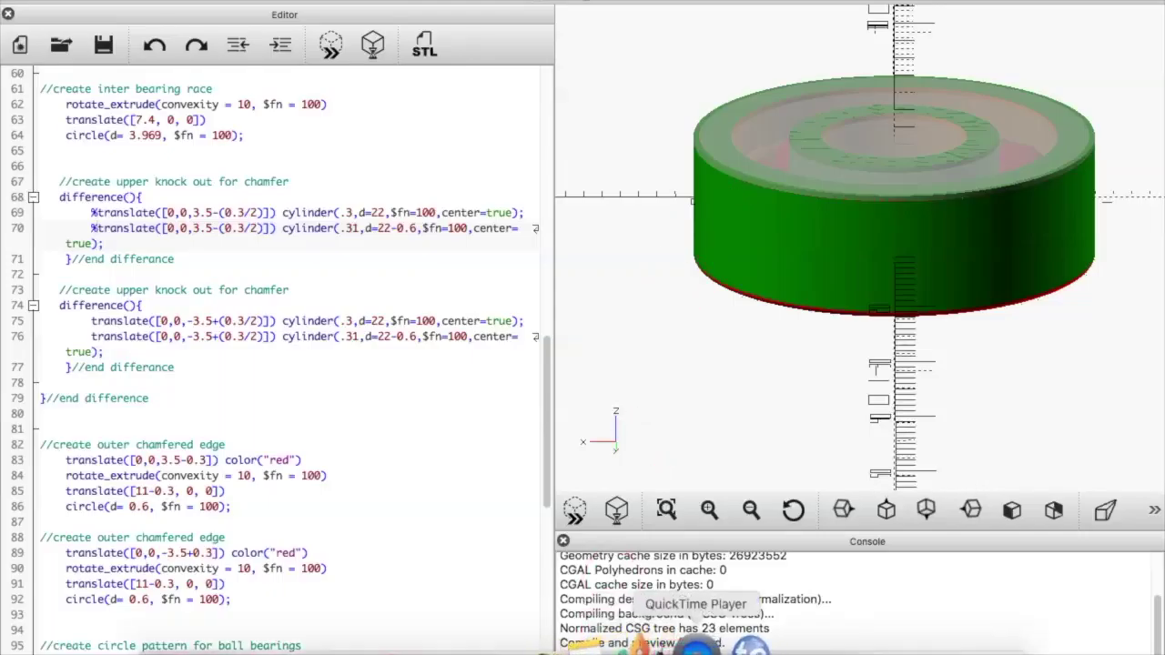
{"action": "left_click", "coordinate": [649, 642]}
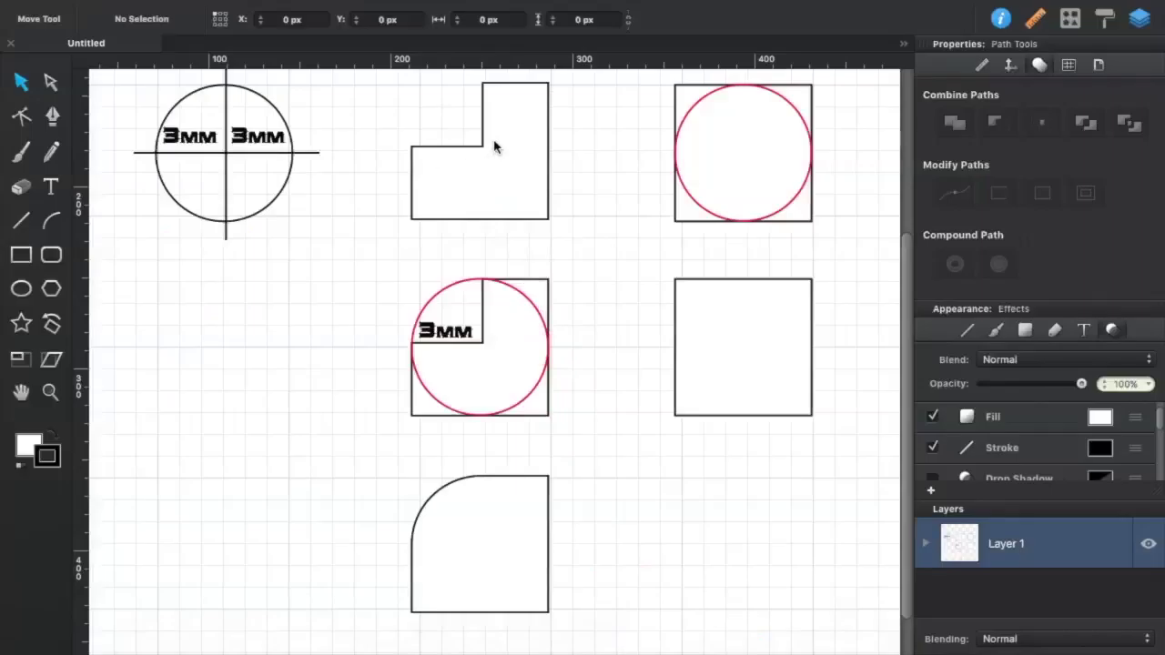
Look over the L-shape sketch in Graphic and return to OpenSCAD.
{"action": "left_click", "coordinate": [477, 87]}
{"action": "left_click", "coordinate": [458, 121]}
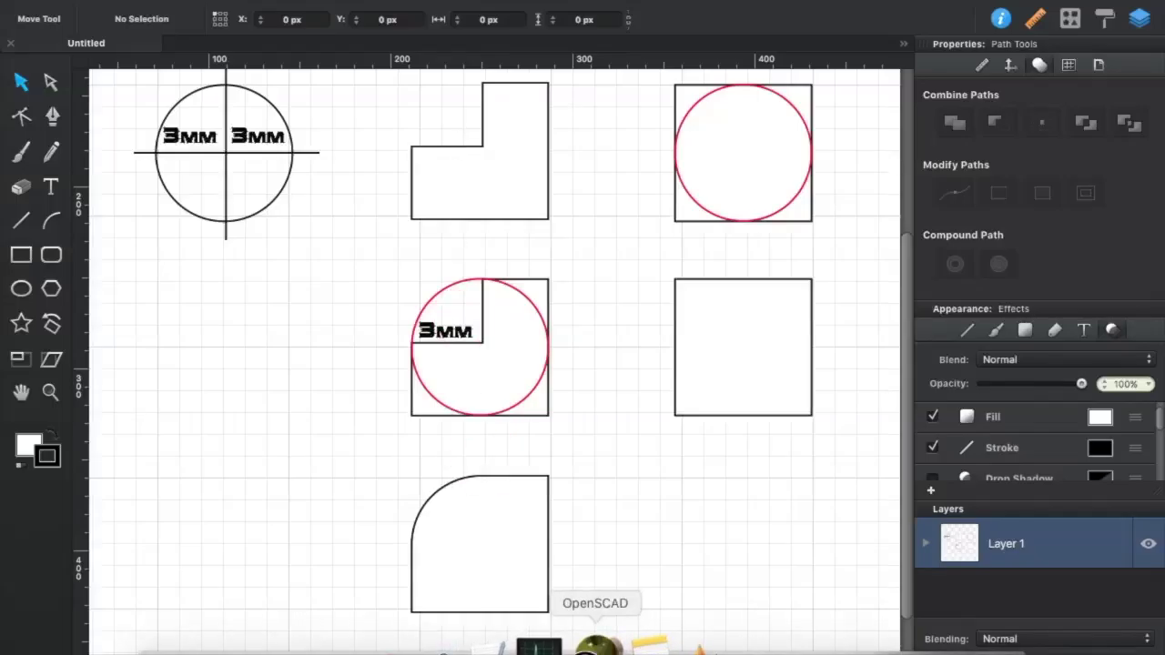
{"action": "left_click", "coordinate": [605, 648]}
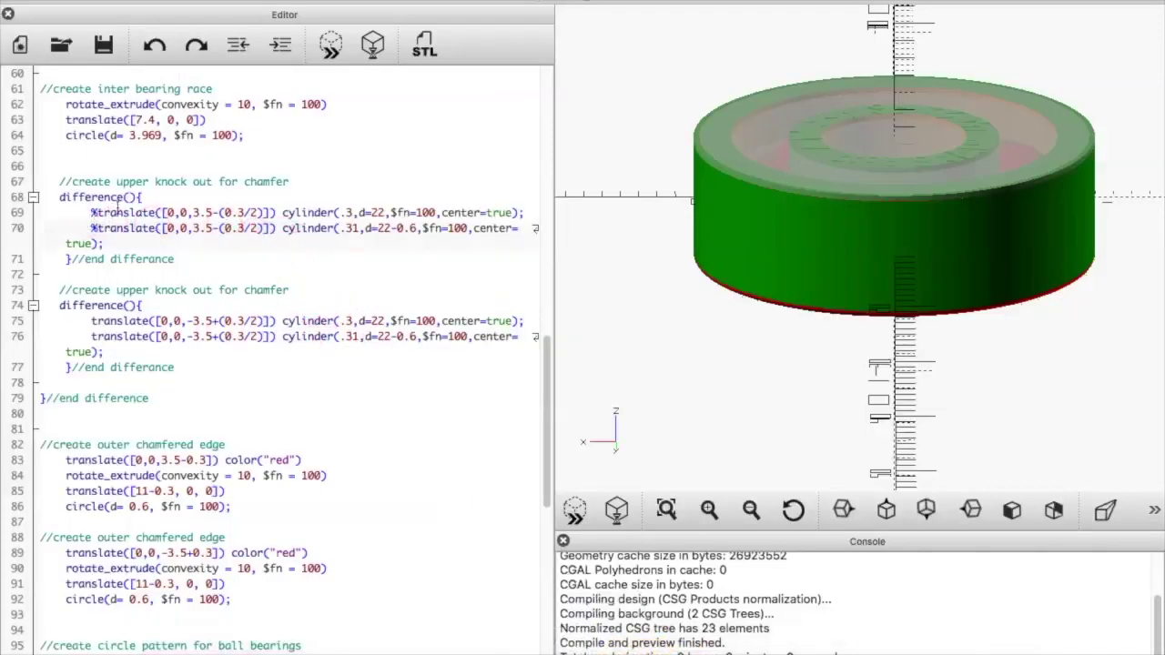
{"action": "left_click", "coordinate": [116, 209]}
{"action": "left_click", "coordinate": [116, 209]}
{"action": "double_click", "coordinate": [209, 506]}
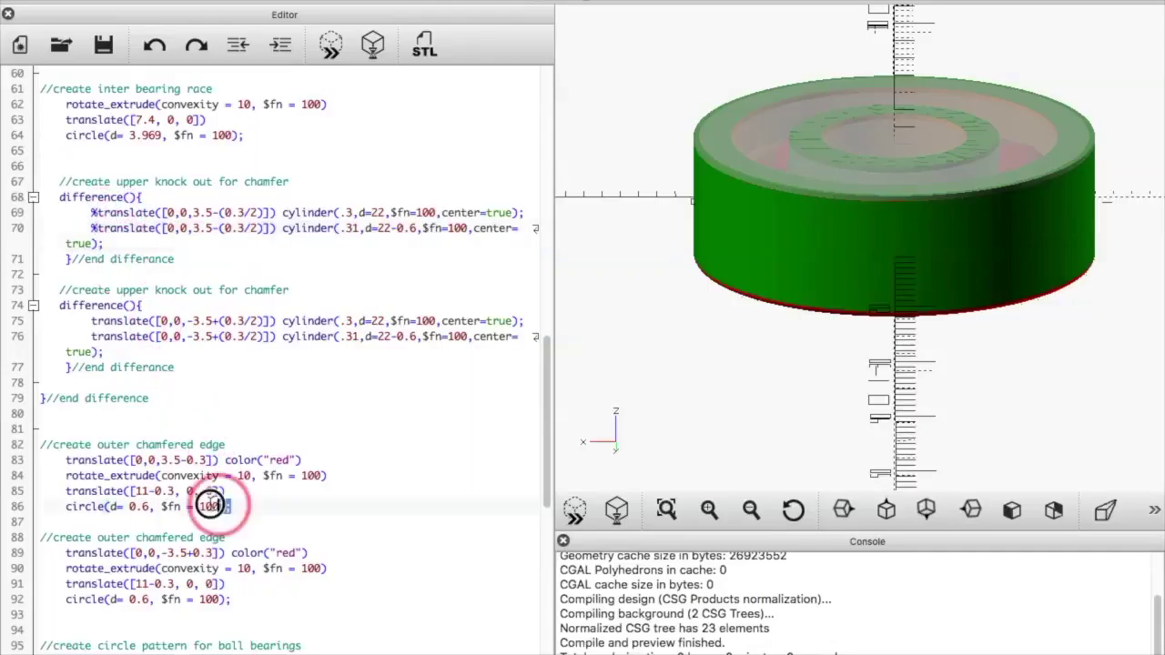
{"action": "left_click_drag", "start_coordinate": [210, 506], "coordinate": [31, 462]}
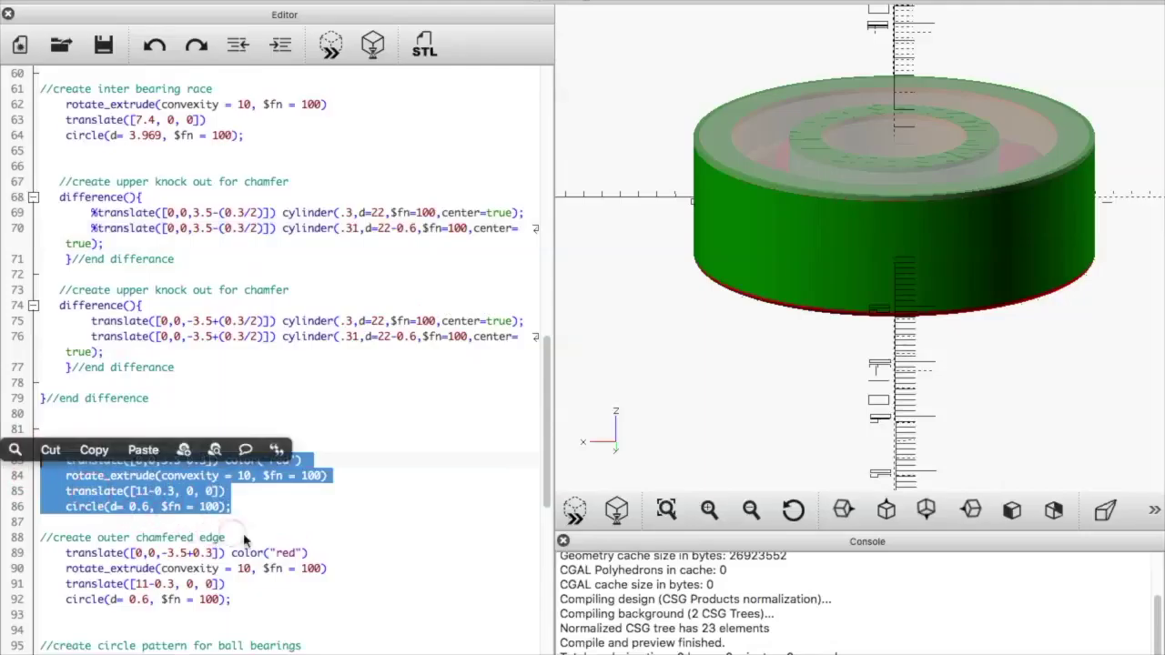
{"action": "left_click", "coordinate": [298, 522]}
{"action": "left_click", "coordinate": [296, 520]}
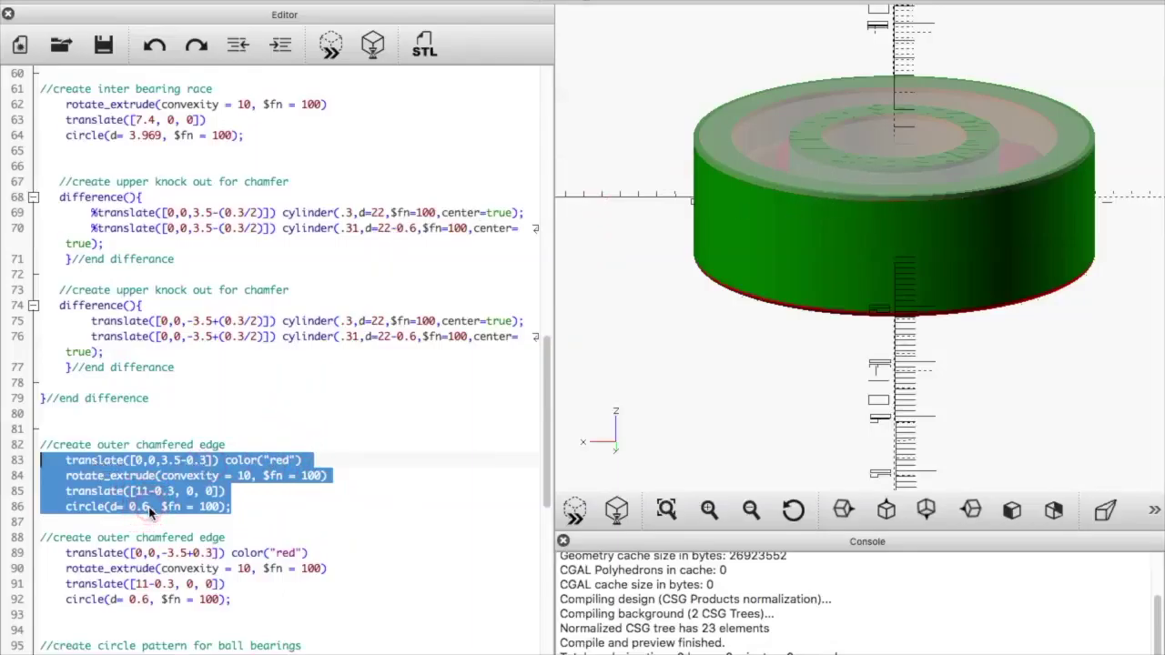
{"action": "left_click", "coordinate": [137, 491]}
{"action": "left_click", "coordinate": [177, 461]}
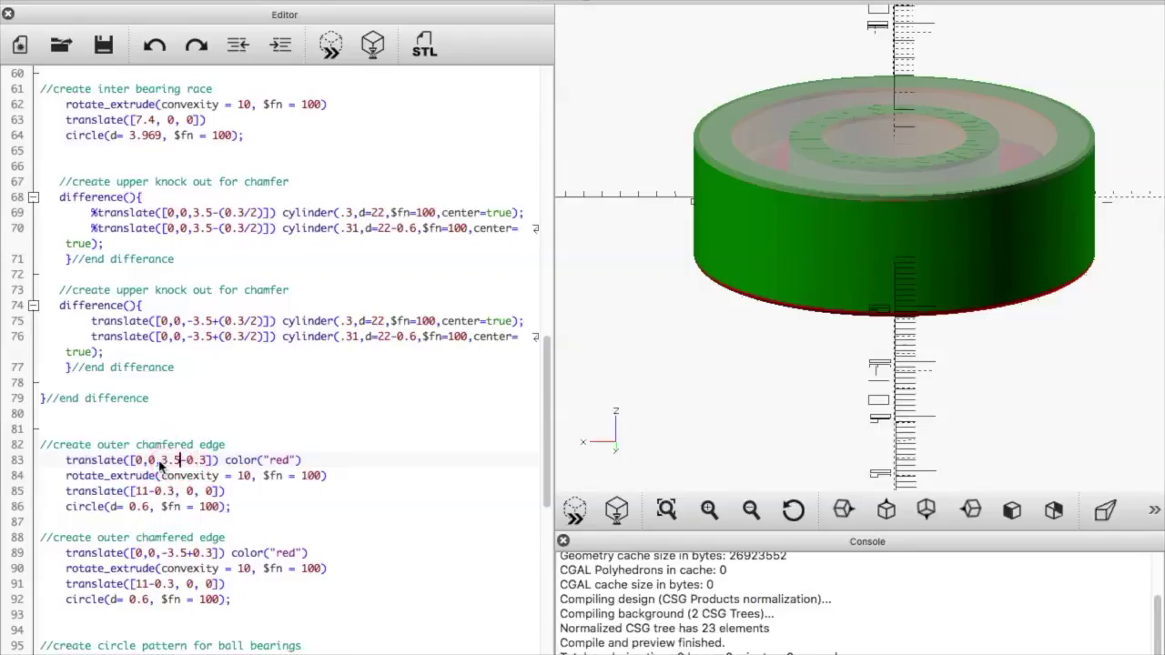
{"action": "left_click_drag", "start_coordinate": [161, 464], "coordinate": [180, 462]}
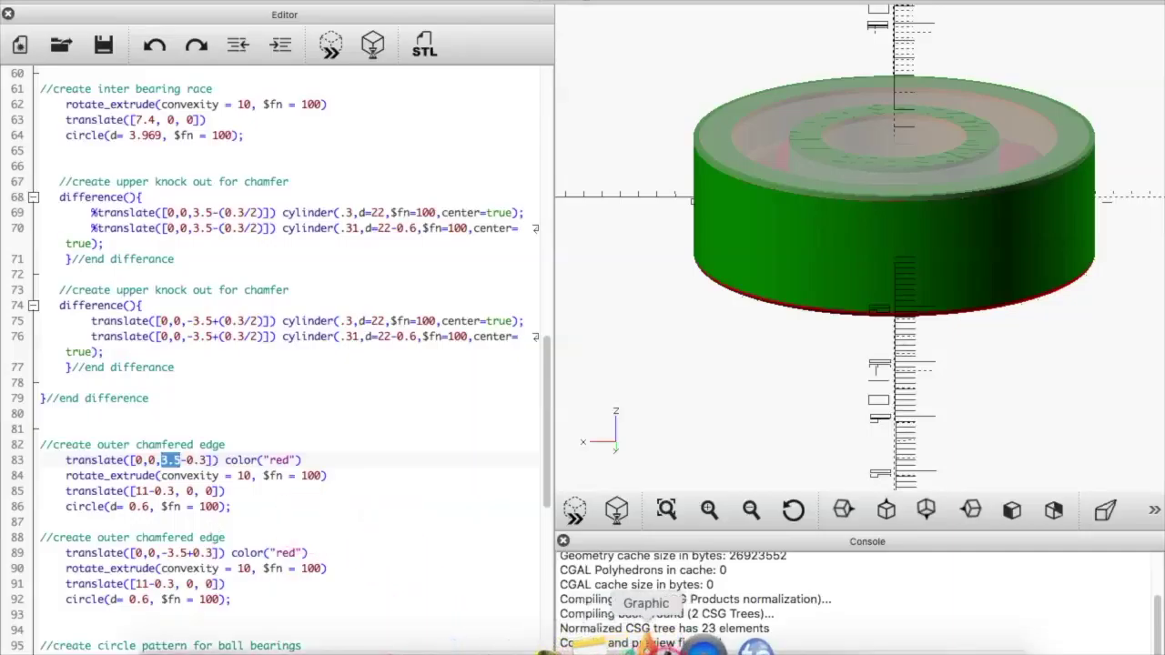
{"action": "left_click", "coordinate": [646, 642]}
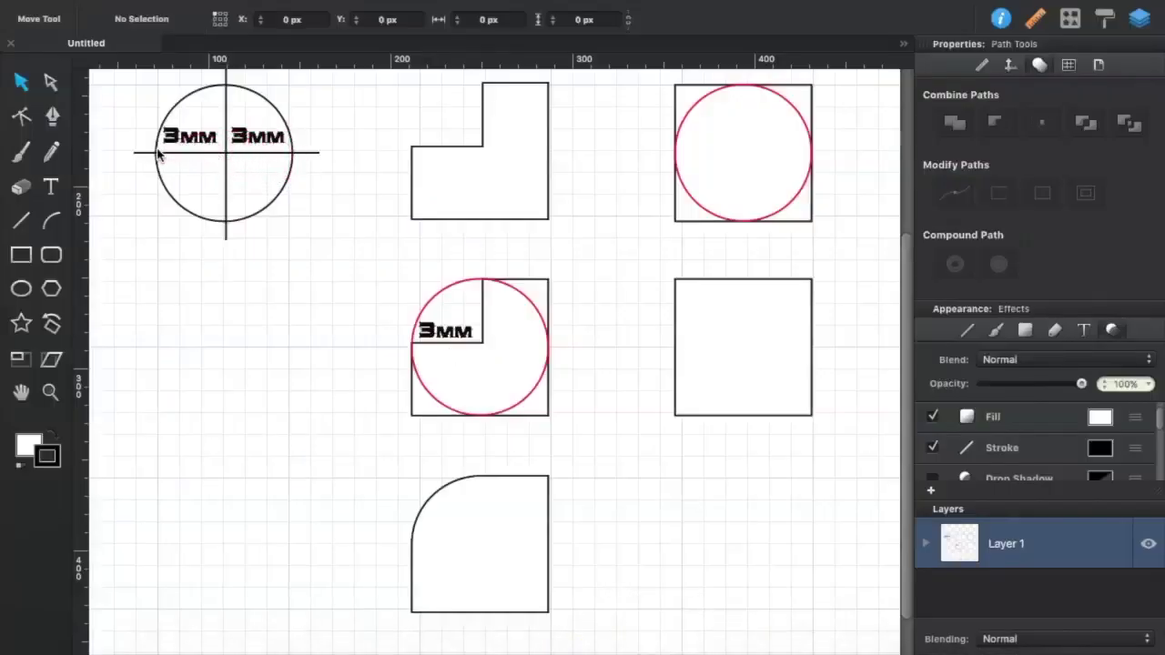
Inspect the left circle sketch with its 3mm labels, then return to OpenSCAD.
{"action": "left_click", "coordinate": [300, 177]}
{"action": "left_click", "coordinate": [196, 148]}
{"action": "left_click", "coordinate": [253, 156]}
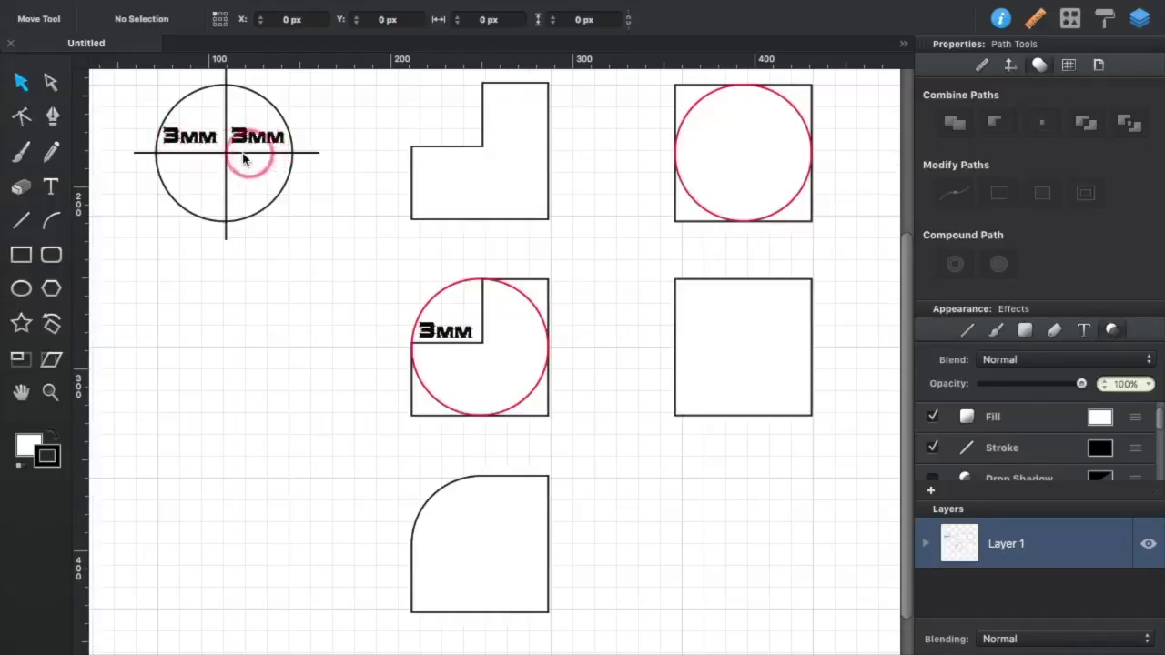
{"action": "left_click", "coordinate": [251, 155]}
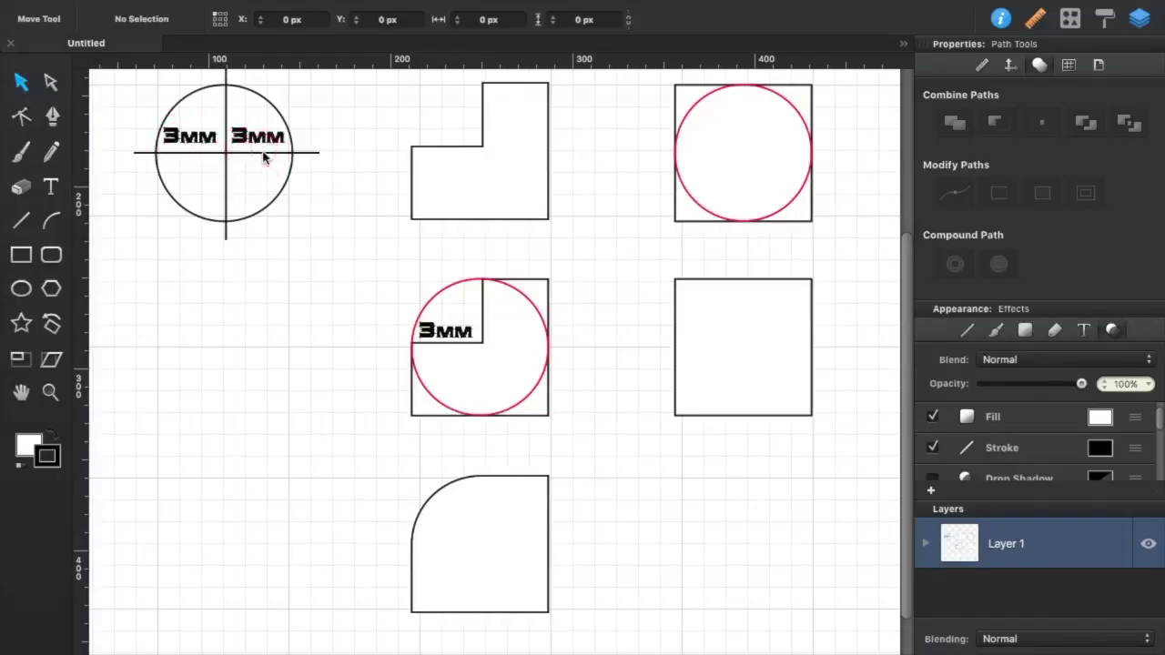
{"action": "left_click", "coordinate": [228, 99]}
{"action": "left_click", "coordinate": [153, 157]}
{"action": "left_click", "coordinate": [287, 164]}
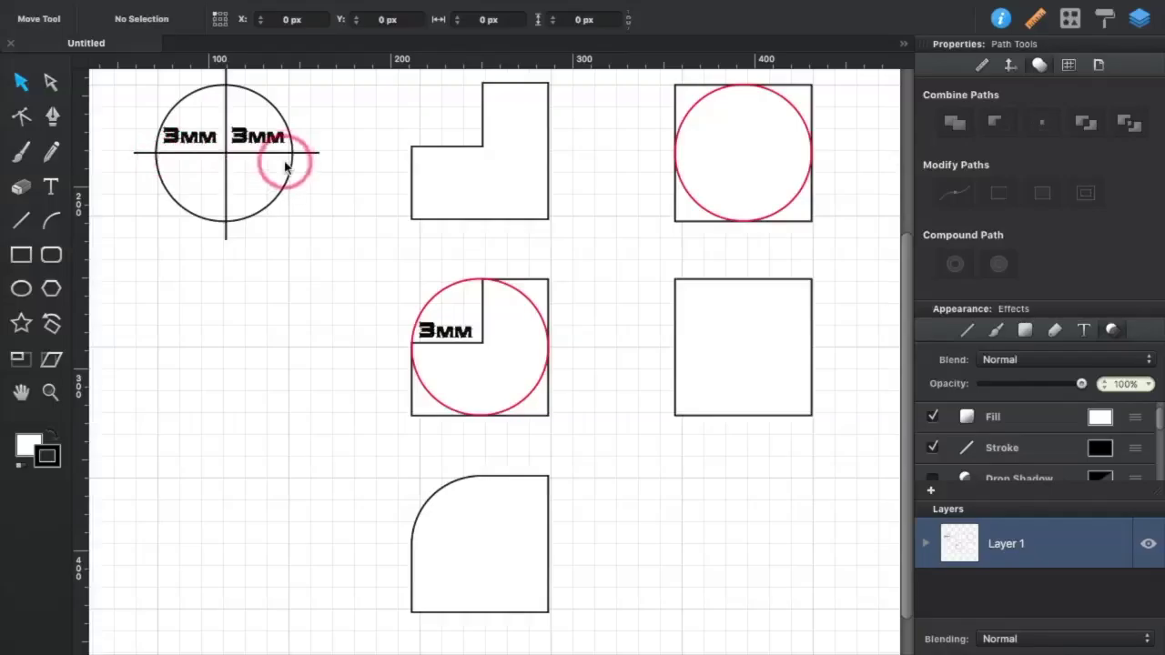
{"action": "left_click", "coordinate": [277, 175]}
{"action": "mouse_move", "coordinate": [521, 645]}
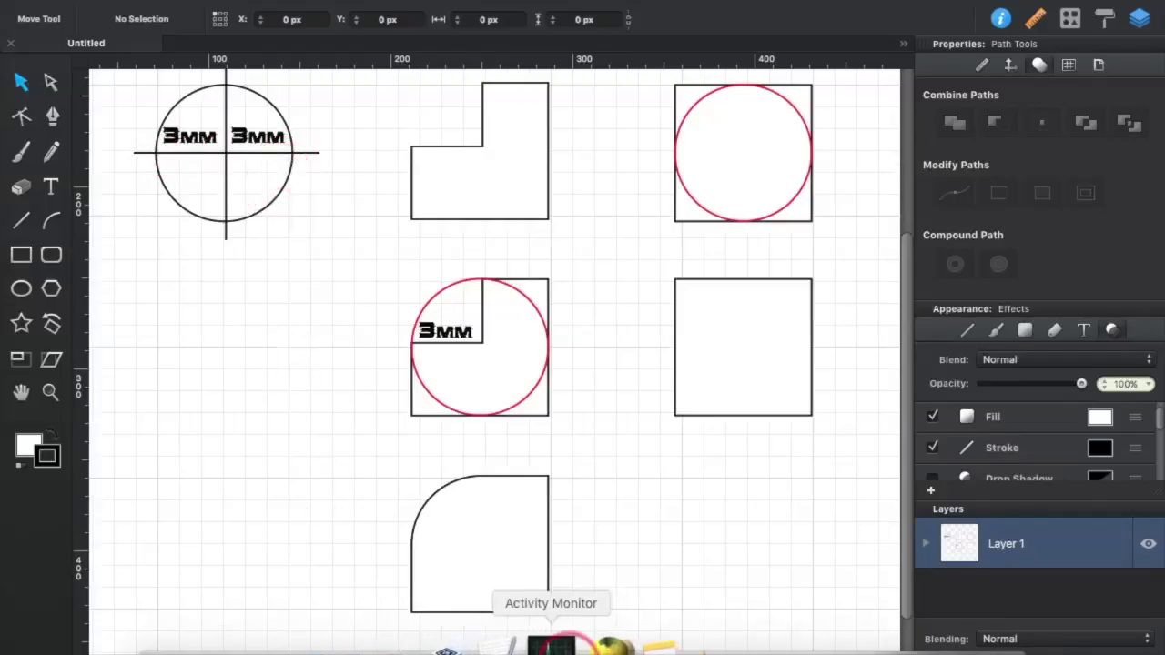
{"action": "left_click", "coordinate": [583, 644]}
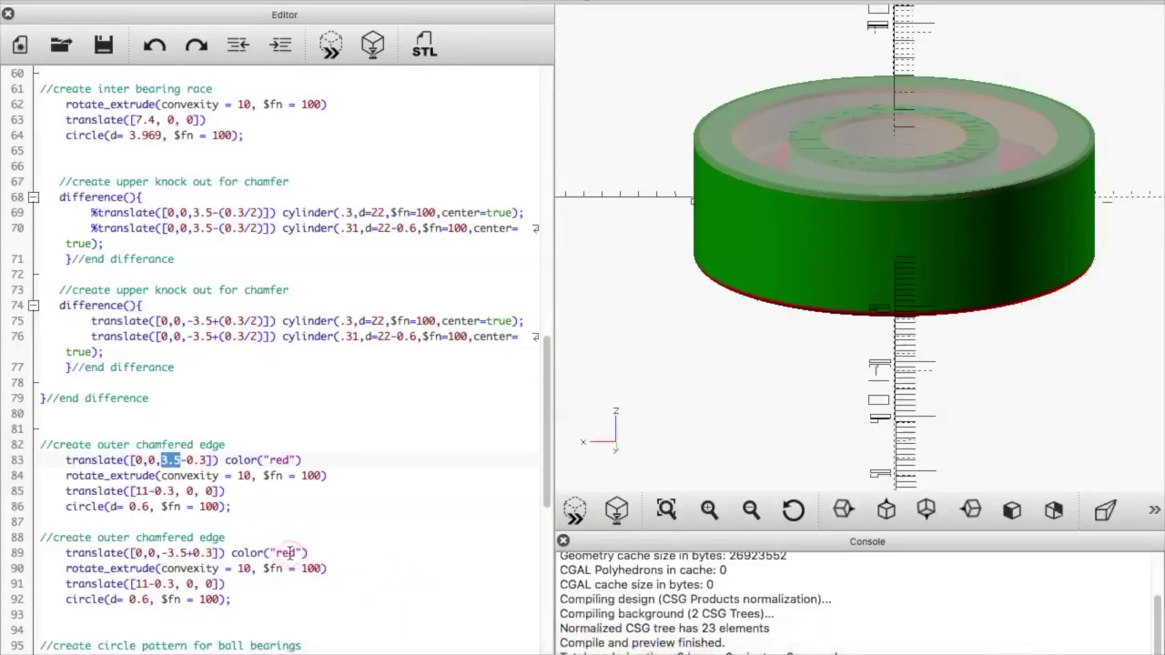
Delete the % modifiers on lines 69 and 70 and re-preview the solid bearing.
{"action": "left_click", "coordinate": [205, 253]}
{"action": "left_click", "coordinate": [98, 202]}
{"action": "left_click", "coordinate": [97, 206]}
{"action": "key", "text": "BackSpace"}
{"action": "left_click", "coordinate": [200, 189]}
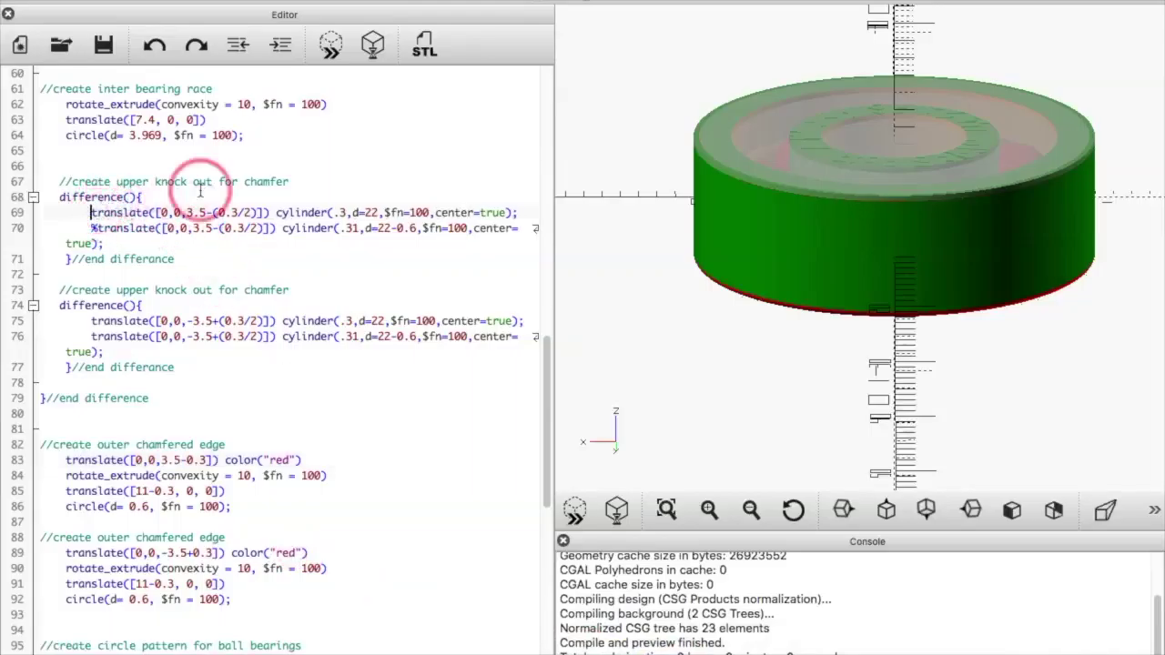
{"action": "left_click", "coordinate": [118, 201]}
{"action": "left_click", "coordinate": [97, 229]}
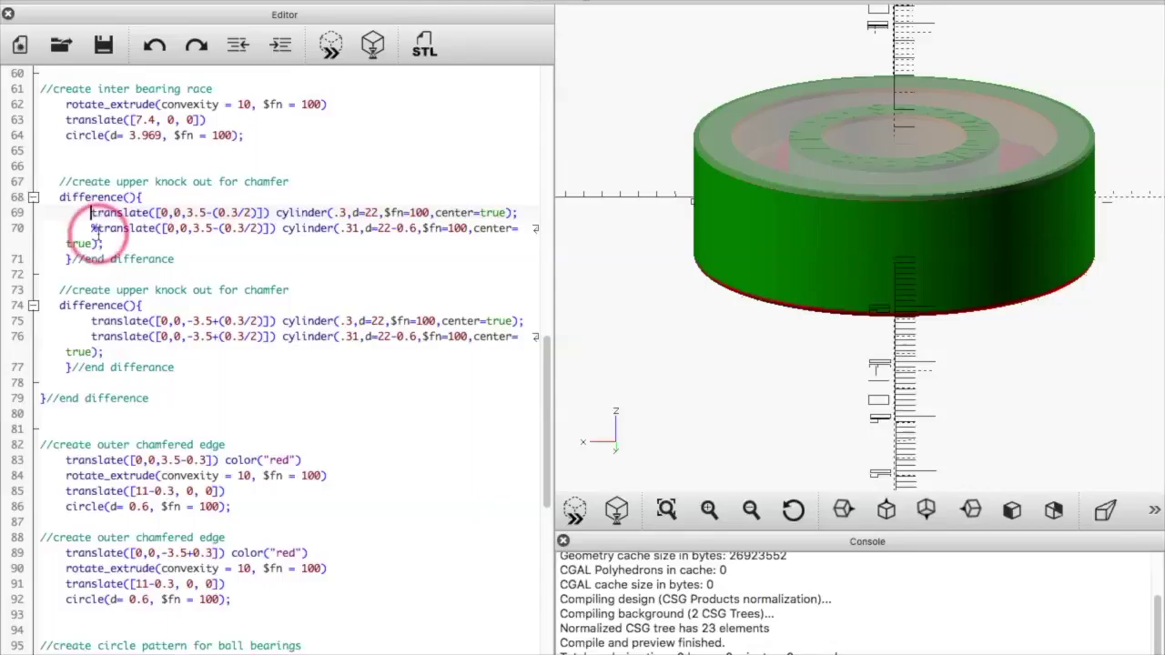
{"action": "key", "text": "BackSpace"}
{"action": "left_click", "coordinate": [252, 246]}
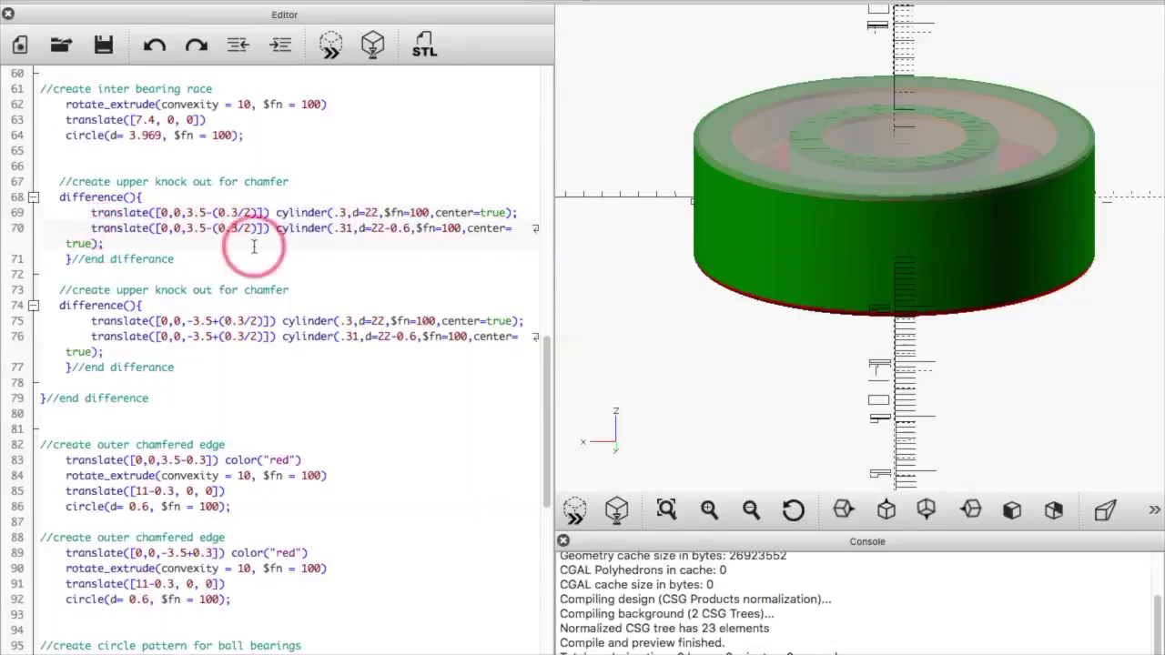
{"action": "left_click", "coordinate": [331, 46]}
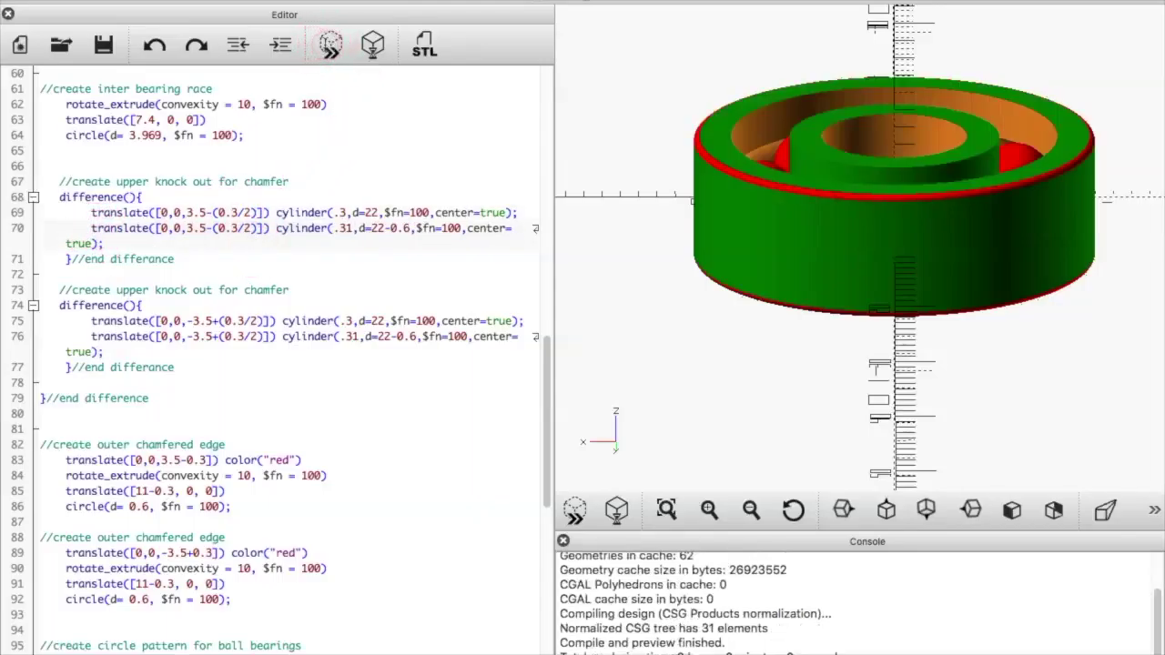
{"action": "left_click", "coordinate": [810, 206]}
{"action": "left_click", "coordinate": [172, 273]}
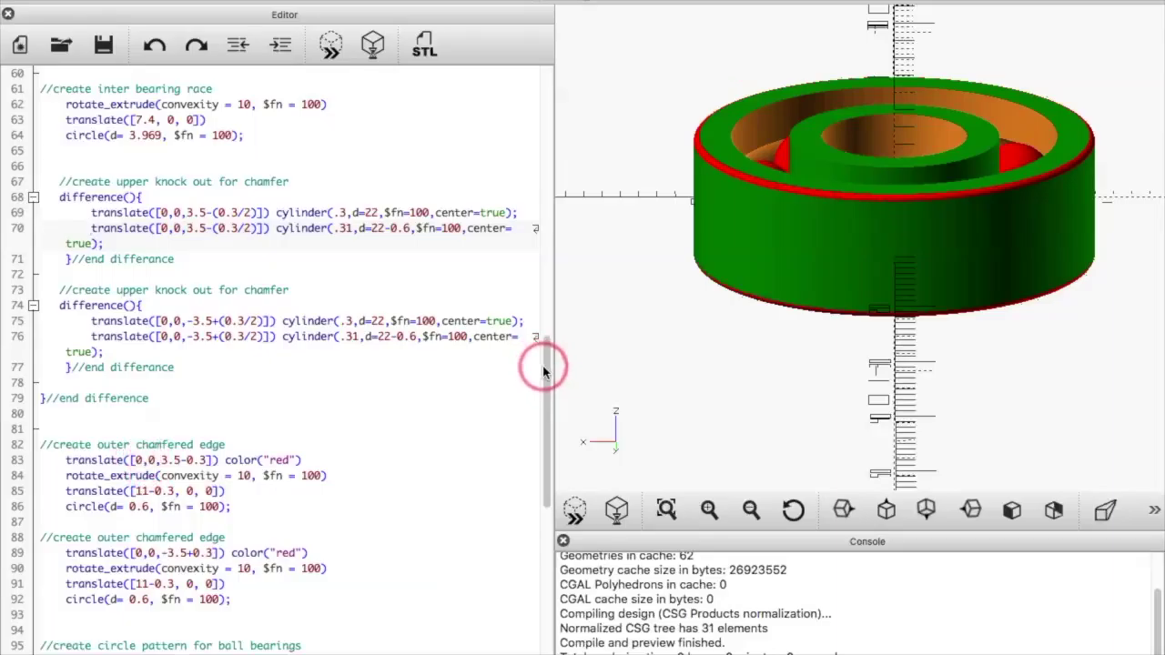
Remove the /* and */ surrounding the top and bottom bearing cover blocks.
{"action": "left_click_drag", "start_coordinate": [543, 371], "coordinate": [539, 408]}
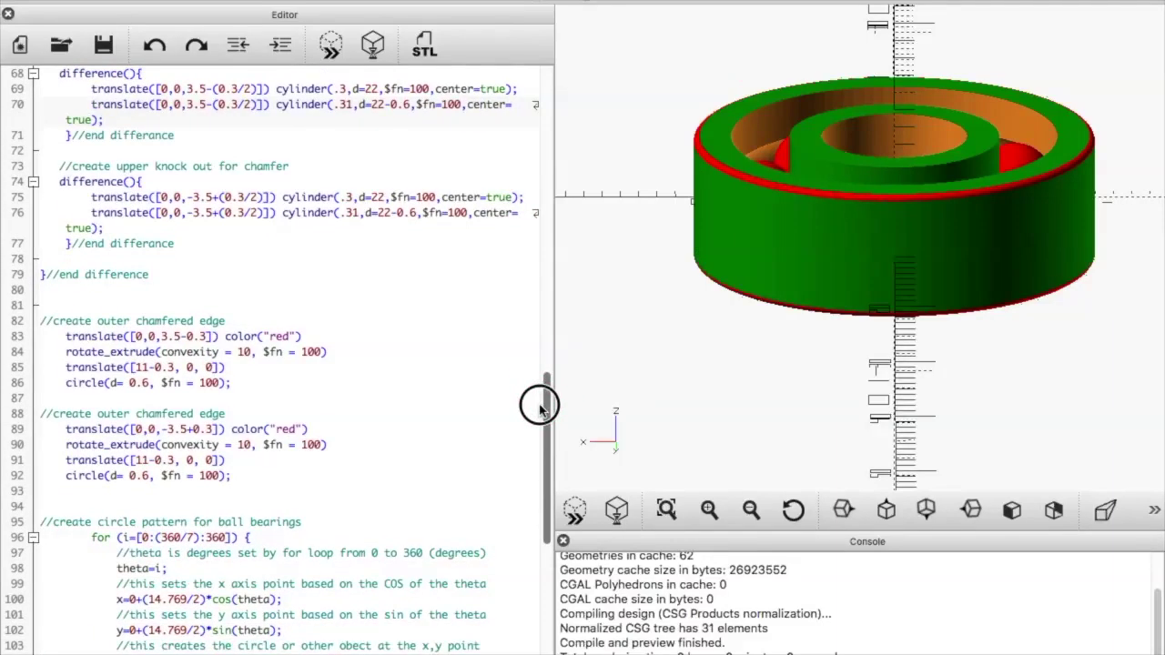
{"action": "left_click_drag", "start_coordinate": [537, 406], "coordinate": [532, 451]}
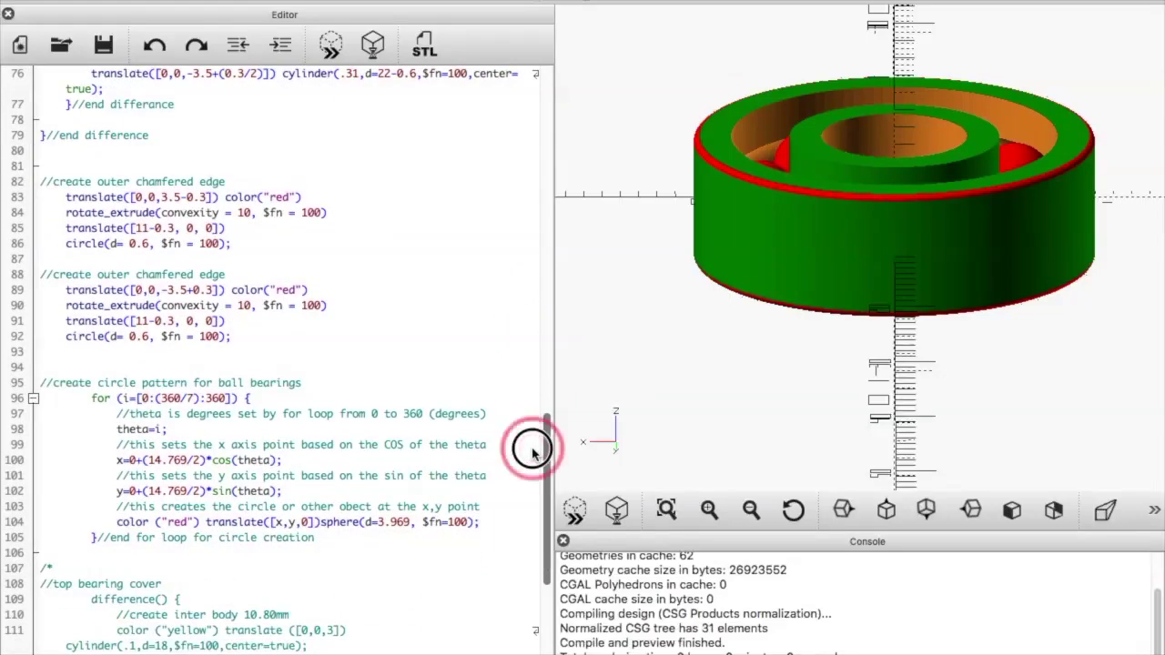
{"action": "left_click_drag", "start_coordinate": [532, 450], "coordinate": [540, 510]}
{"action": "left_click", "coordinate": [52, 318]}
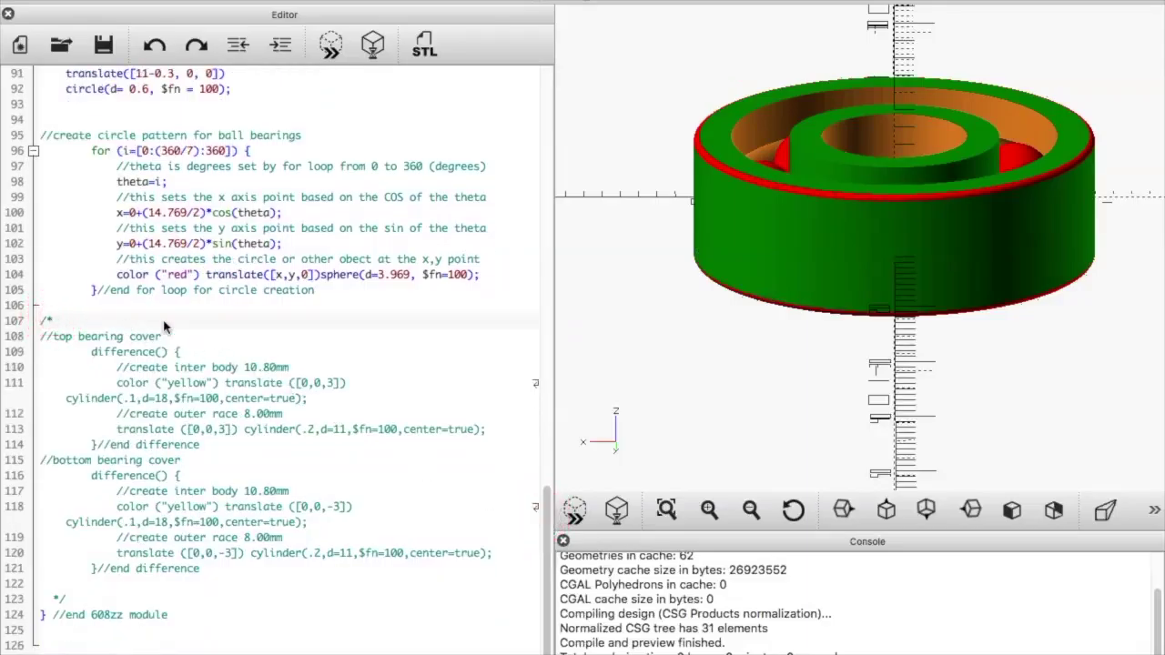
{"action": "left_click", "coordinate": [241, 316]}
{"action": "key", "text": "BackSpace"}
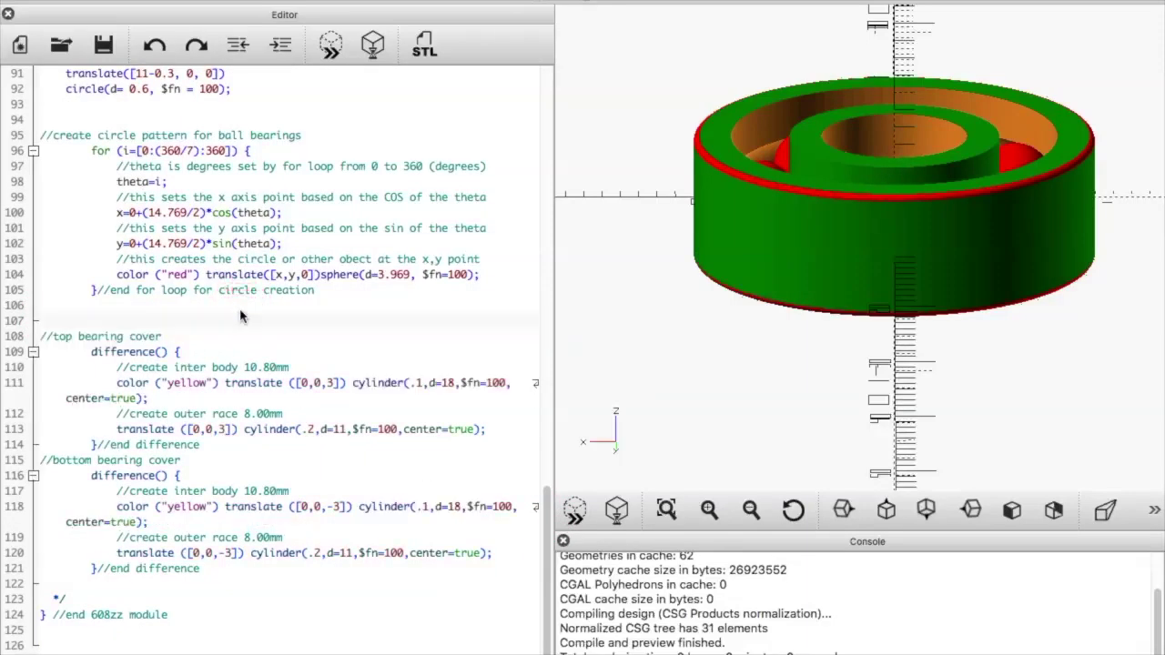
{"action": "left_click", "coordinate": [71, 596]}
{"action": "left_click", "coordinate": [164, 596]}
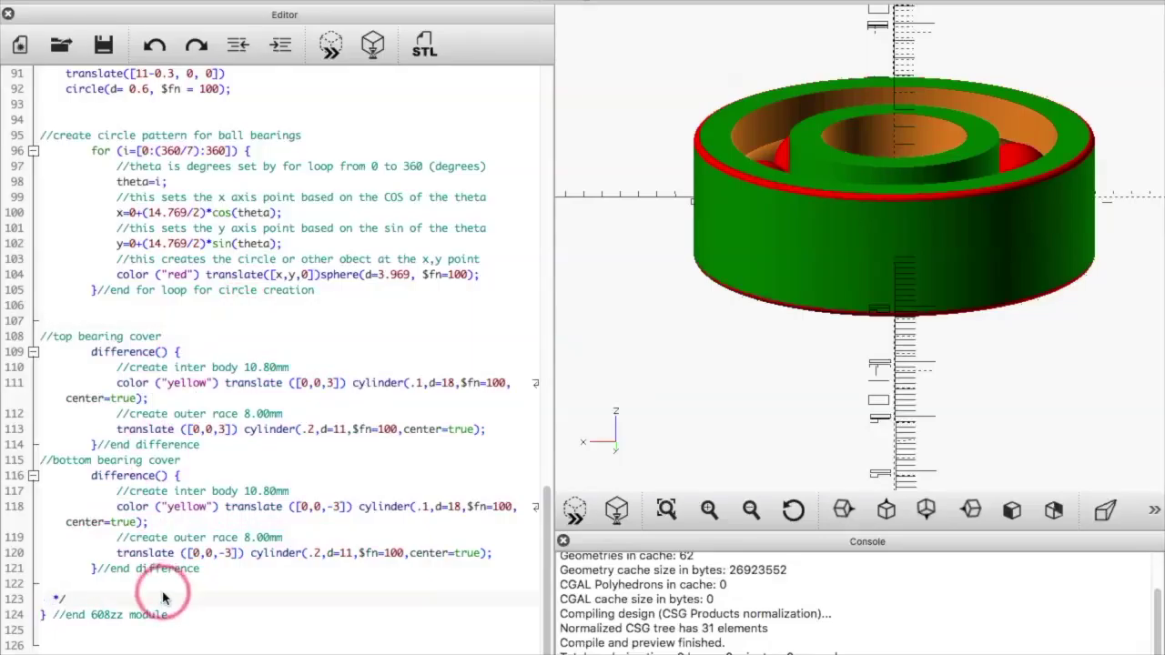
{"action": "key", "text": "BackSpace"}
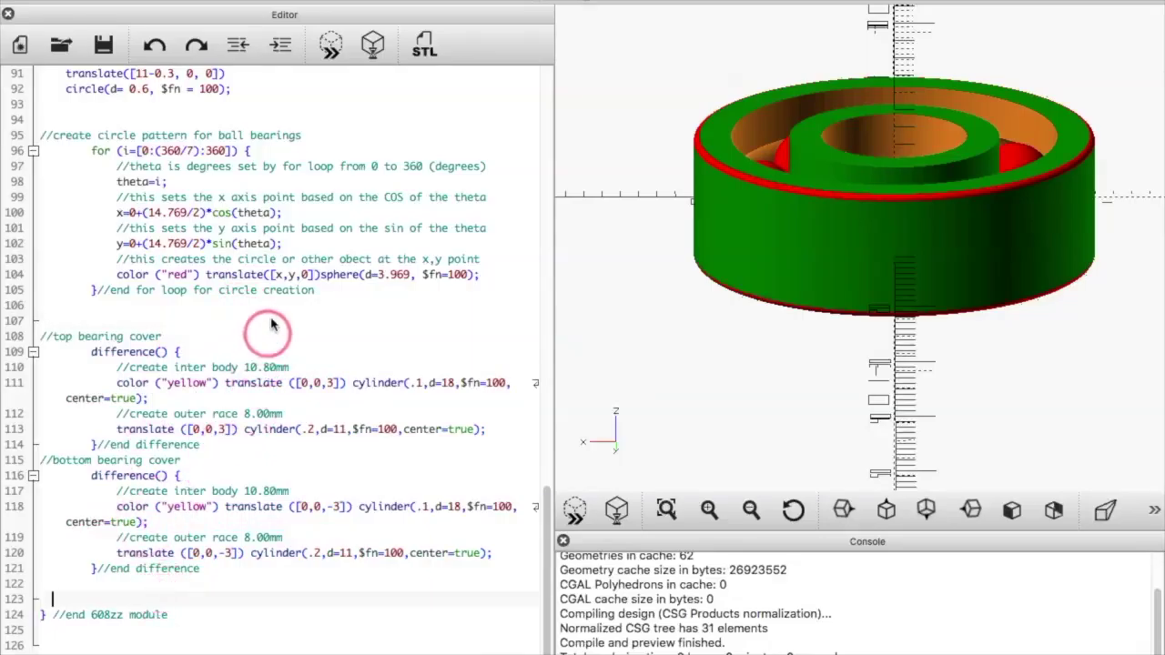
Preview the bearing with its yellow covers and orbit and zoom to inspect them.
{"action": "left_click", "coordinate": [328, 51]}
{"action": "left_click", "coordinate": [889, 235]}
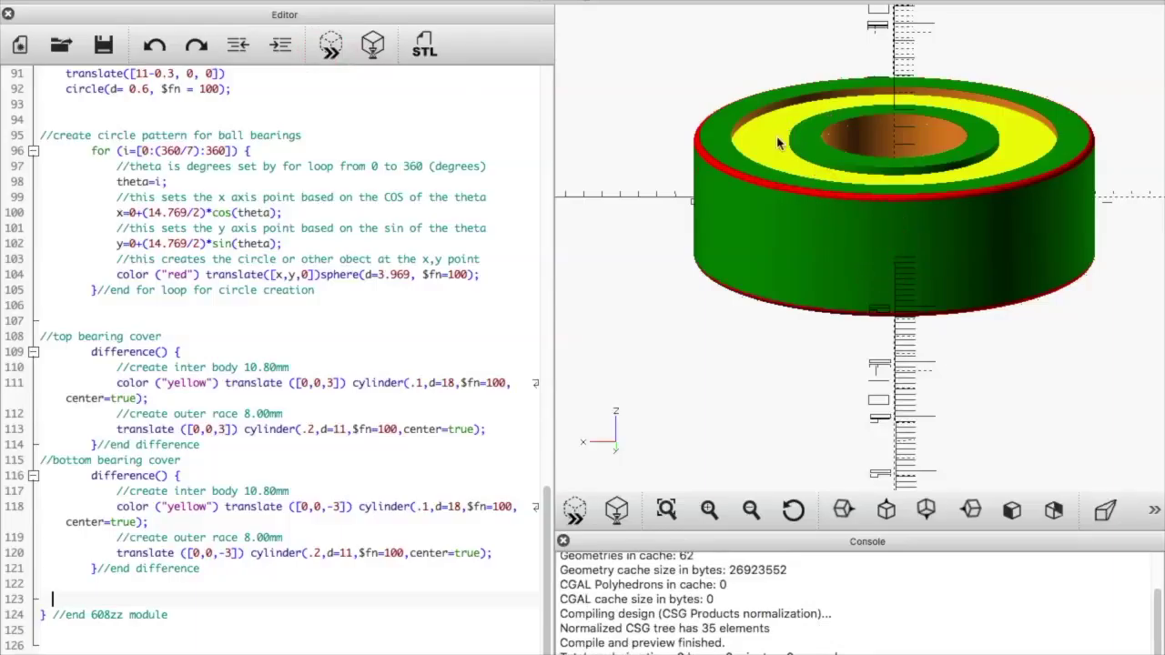
{"action": "left_click_drag", "start_coordinate": [807, 118], "coordinate": [927, 205]}
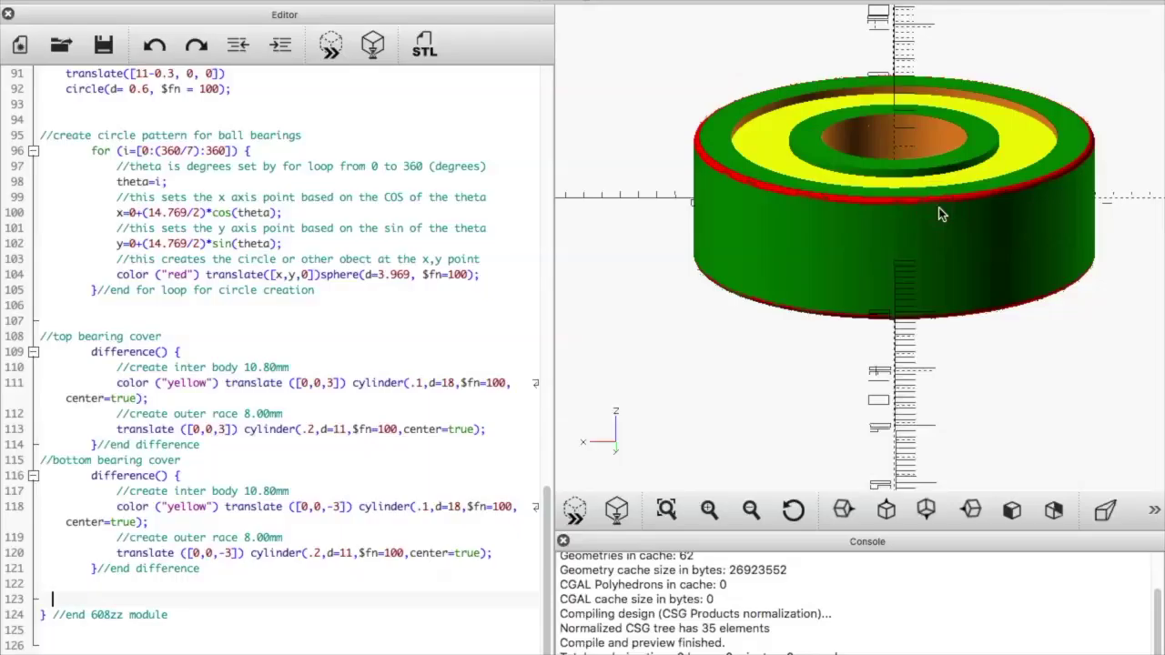
{"action": "left_click_drag", "start_coordinate": [941, 214], "coordinate": [938, 209]}
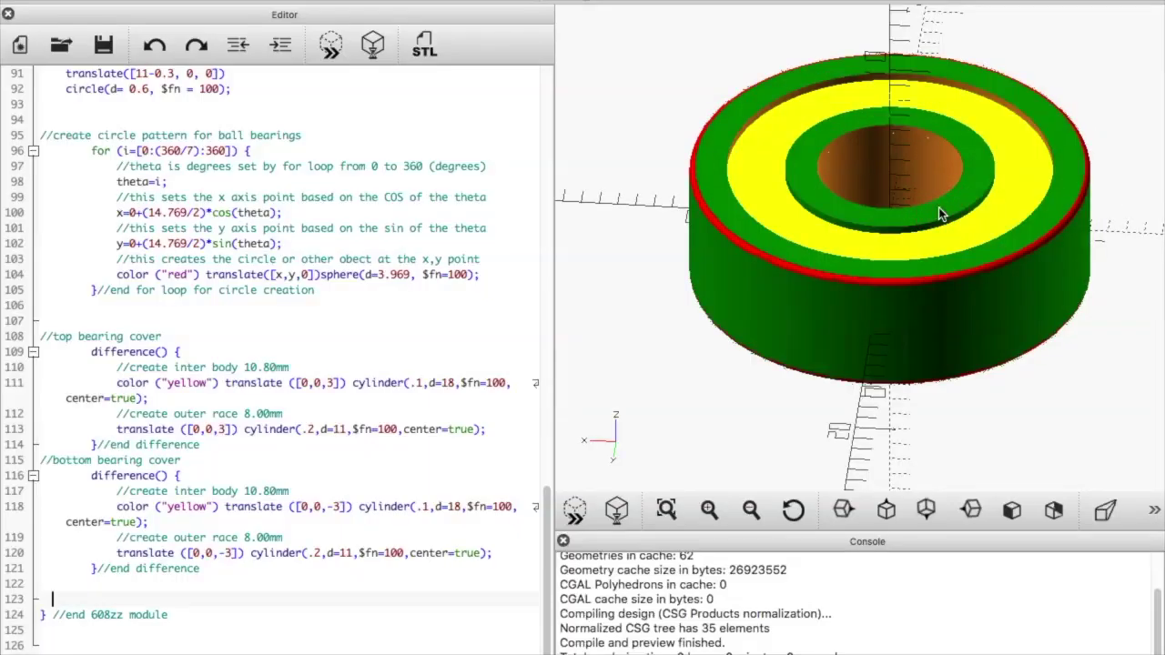
{"action": "left_click", "coordinate": [888, 237]}
{"action": "scroll", "coordinate": [883, 233], "scroll_direction": "up", "scroll_amount": 1}
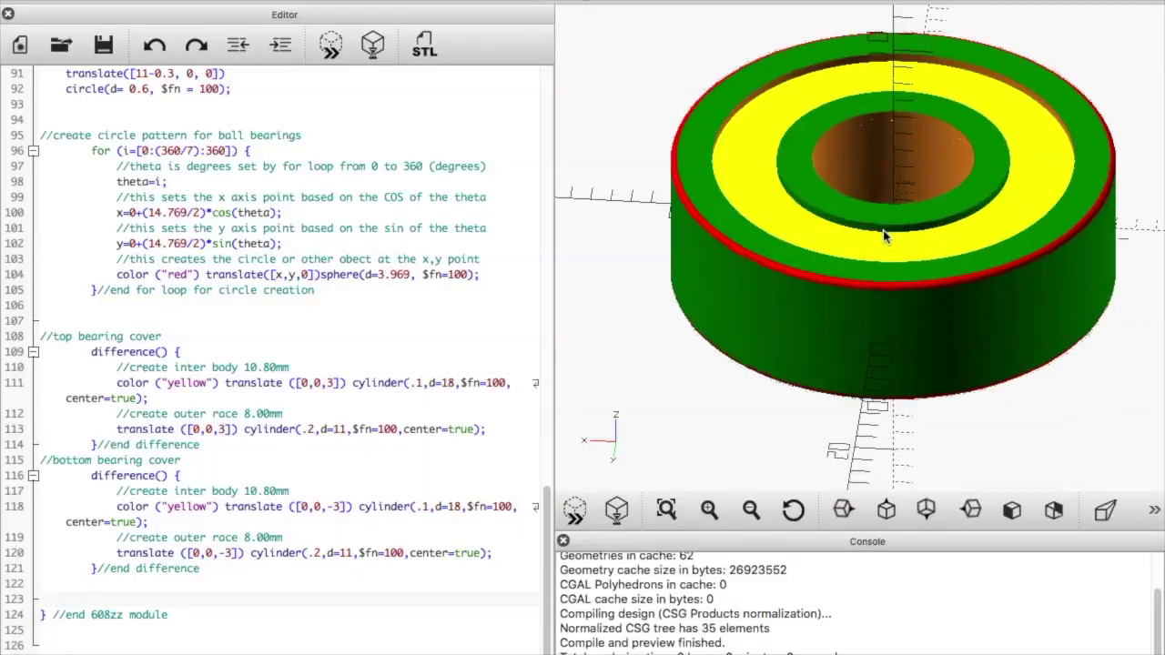
{"action": "scroll", "coordinate": [883, 235], "scroll_direction": "down", "scroll_amount": 6}
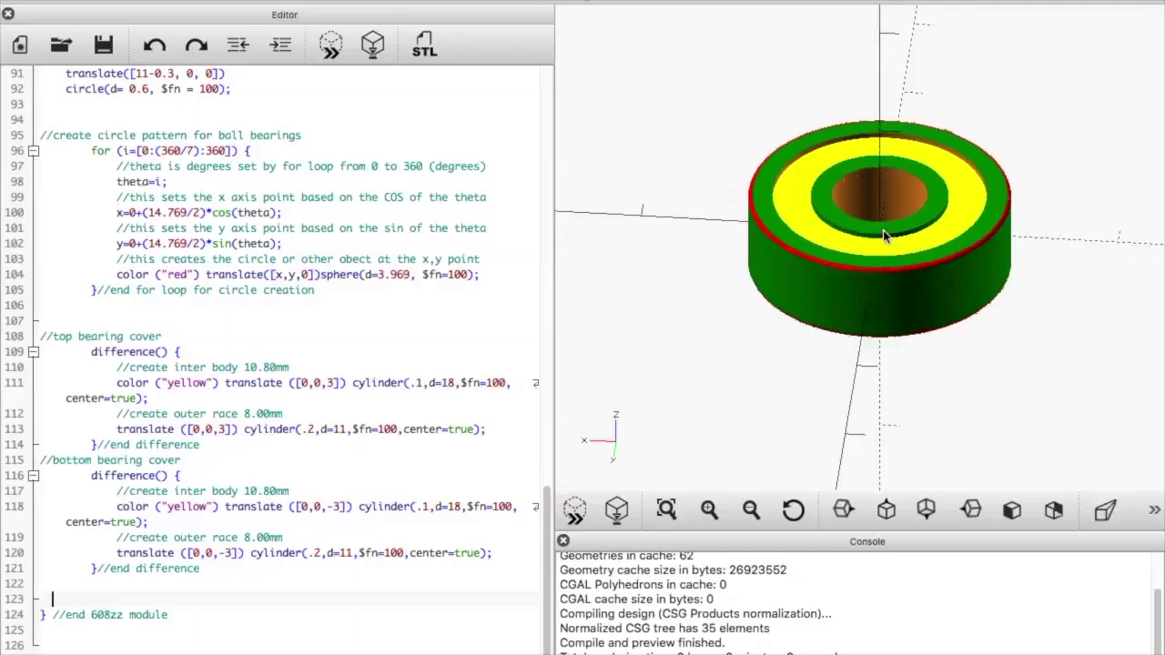
{"action": "scroll", "coordinate": [883, 234], "scroll_direction": "down", "scroll_amount": 2}
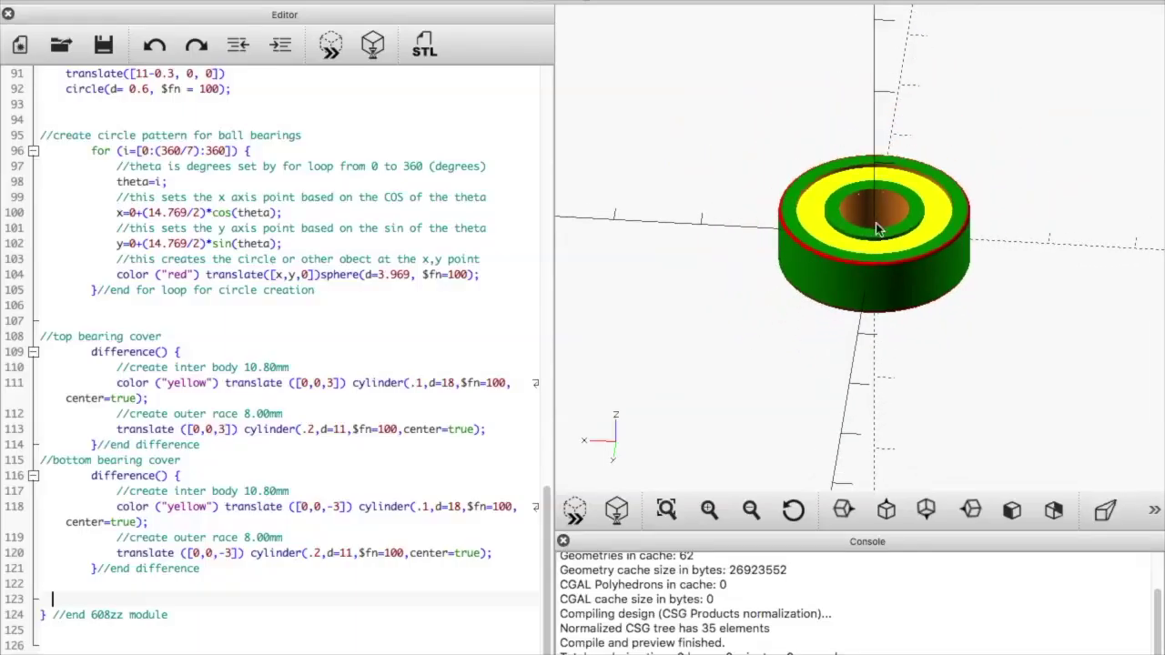
{"action": "left_click_drag", "start_coordinate": [546, 520], "coordinate": [553, 211]}
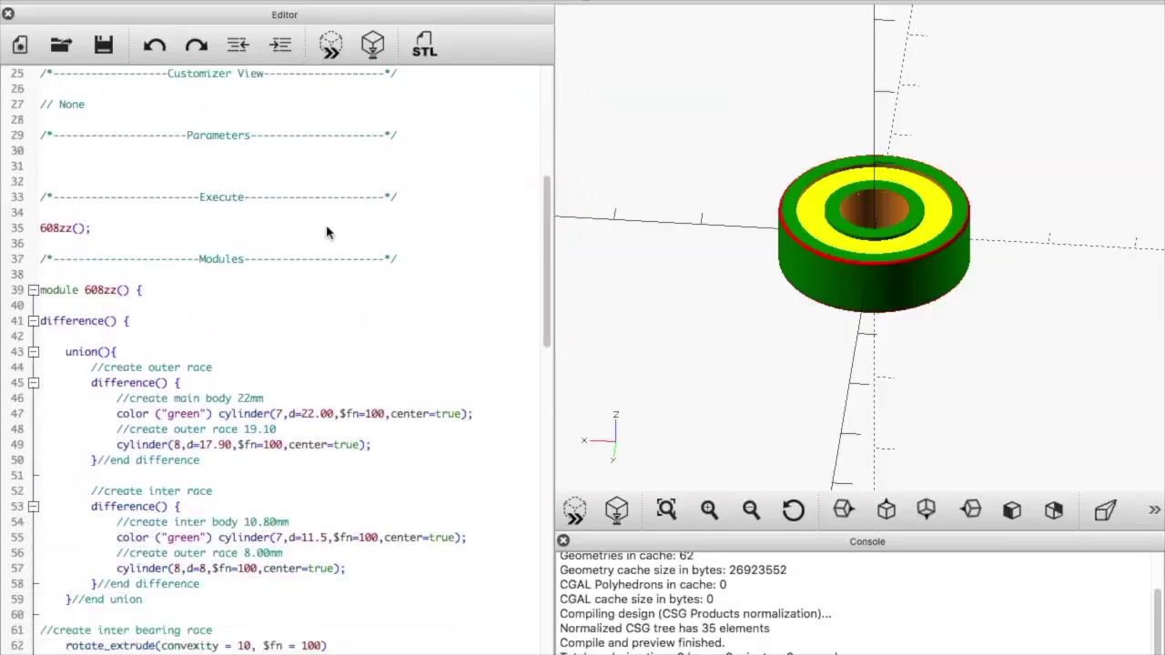
Add a new line below 608zz(); with a translate([0,0,0]) 608zz(); call.
{"action": "left_click", "coordinate": [66, 232]}
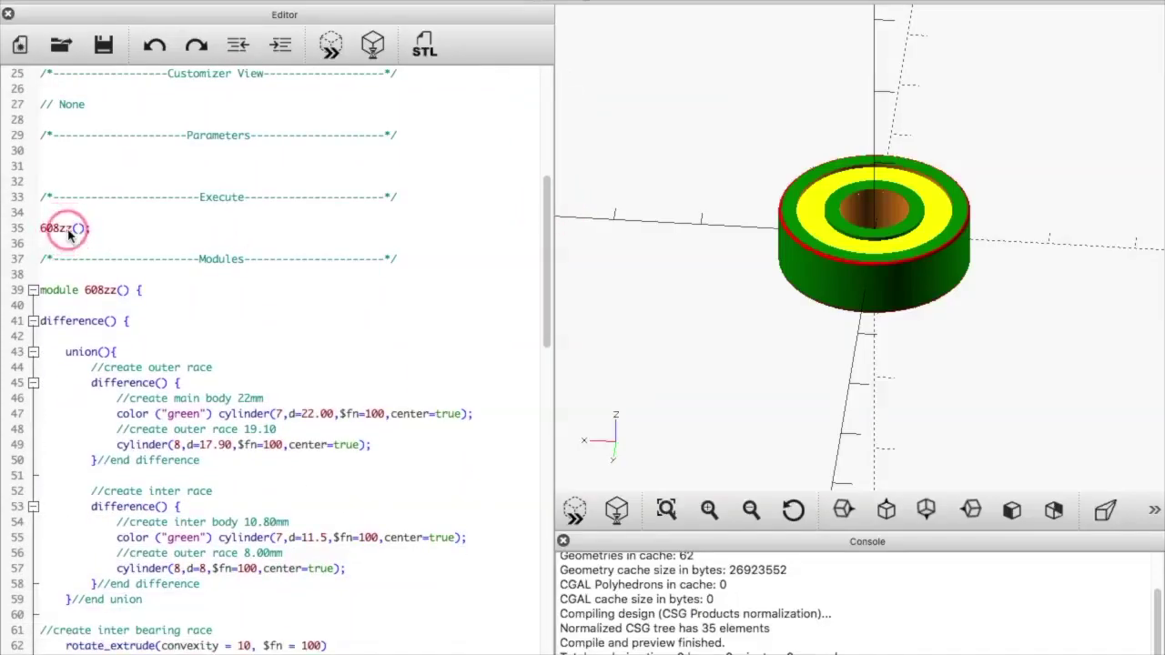
{"action": "left_click", "coordinate": [96, 242]}
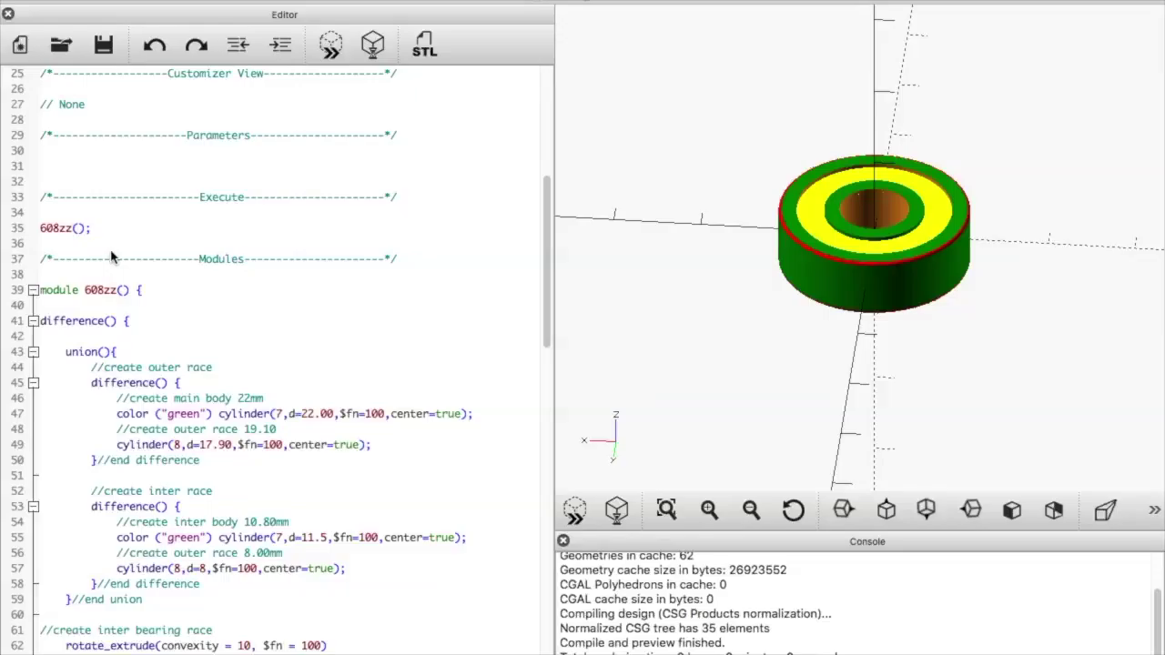
{"action": "left_click", "coordinate": [96, 229]}
{"action": "left_click", "coordinate": [97, 227]}
{"action": "left_click", "coordinate": [168, 240]}
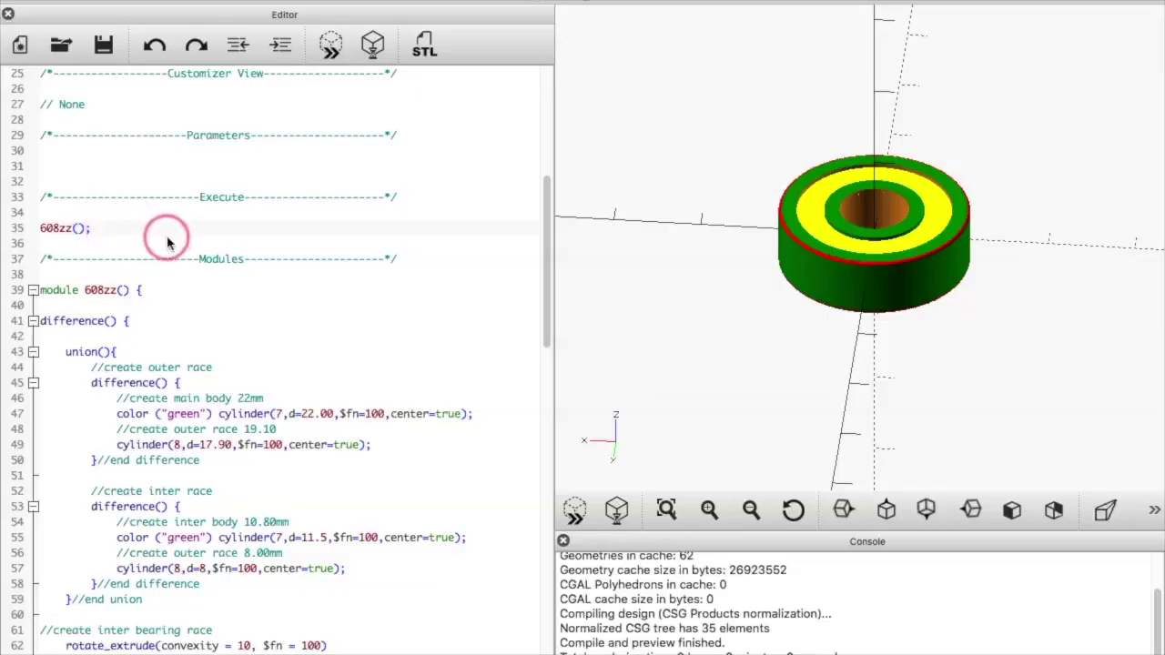
{"action": "left_click", "coordinate": [255, 242]}
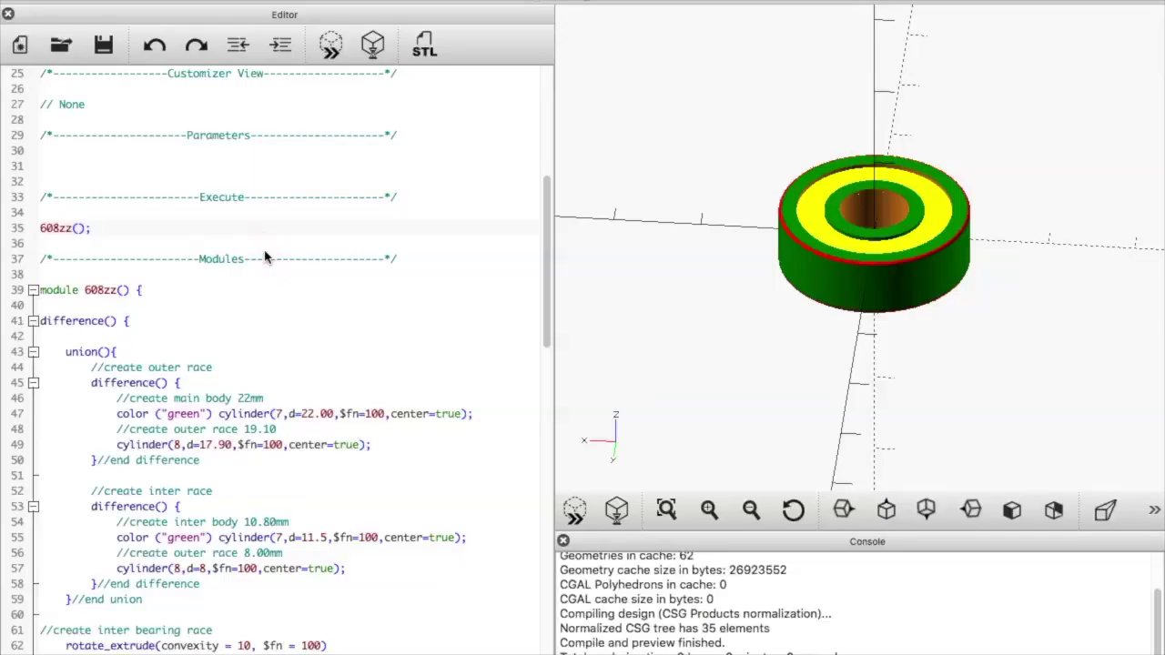
{"action": "key", "text": "Return"}
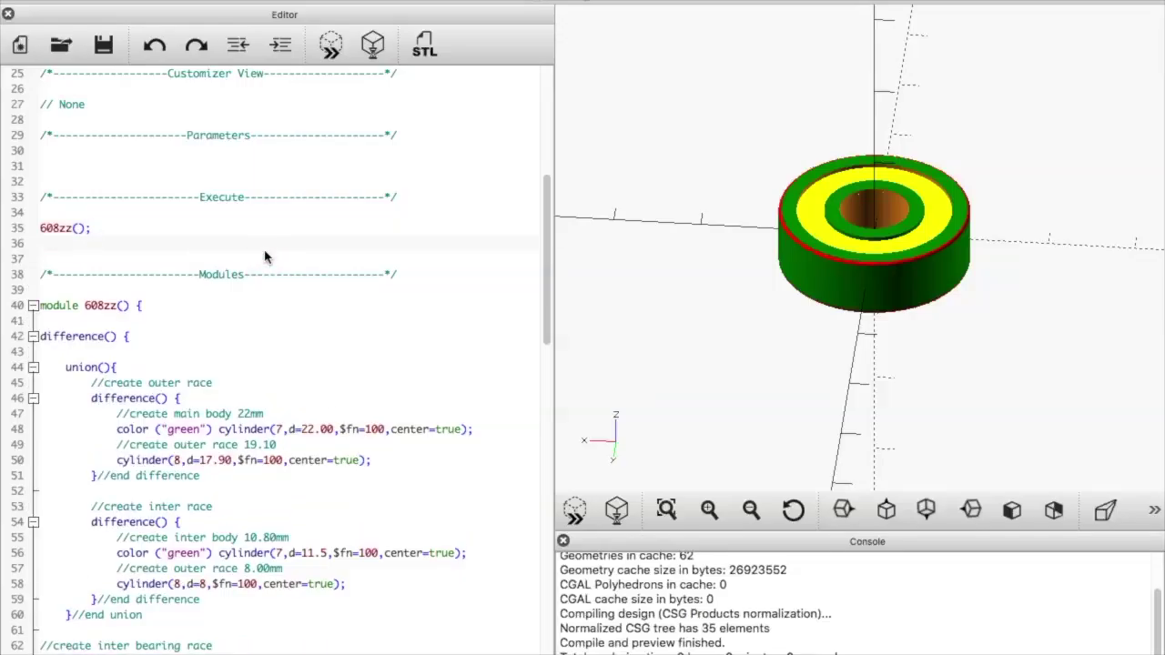
{"action": "type", "text": ";tra"}
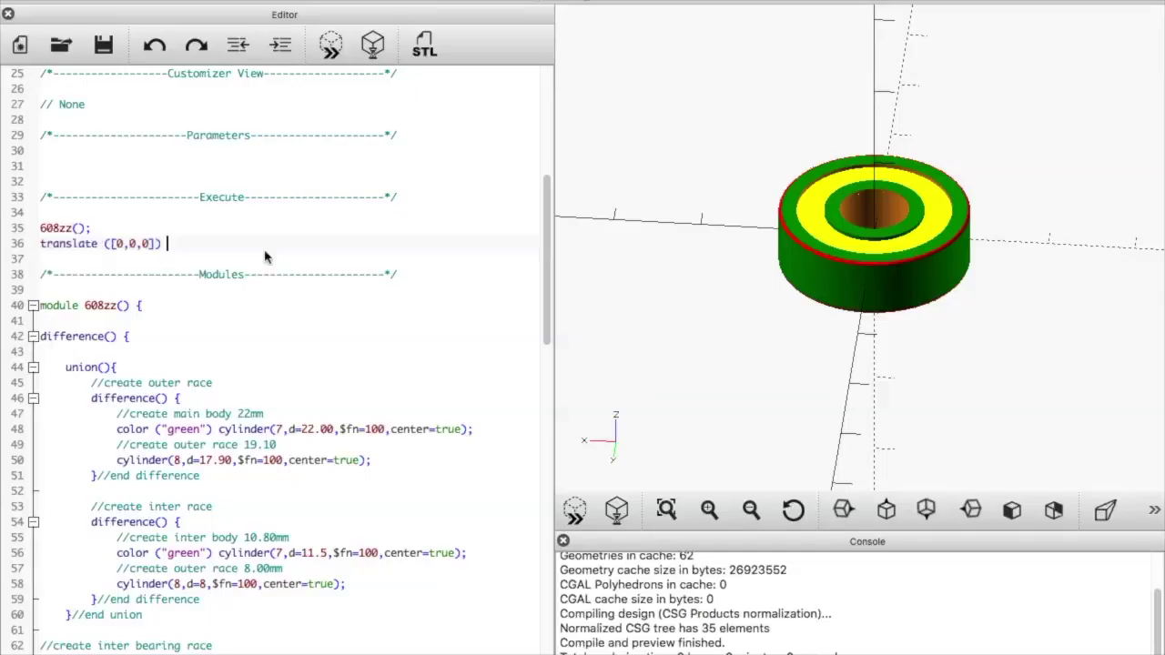
{"action": "type", "text": " 608zz();"}
Change the Z offset to 20 and preview the second bearing stacked above the first.
{"action": "left_click", "coordinate": [148, 243]}
{"action": "key", "text": "BackSpace"}
{"action": "type", "text": "20"}
{"action": "left_click", "coordinate": [332, 51]}
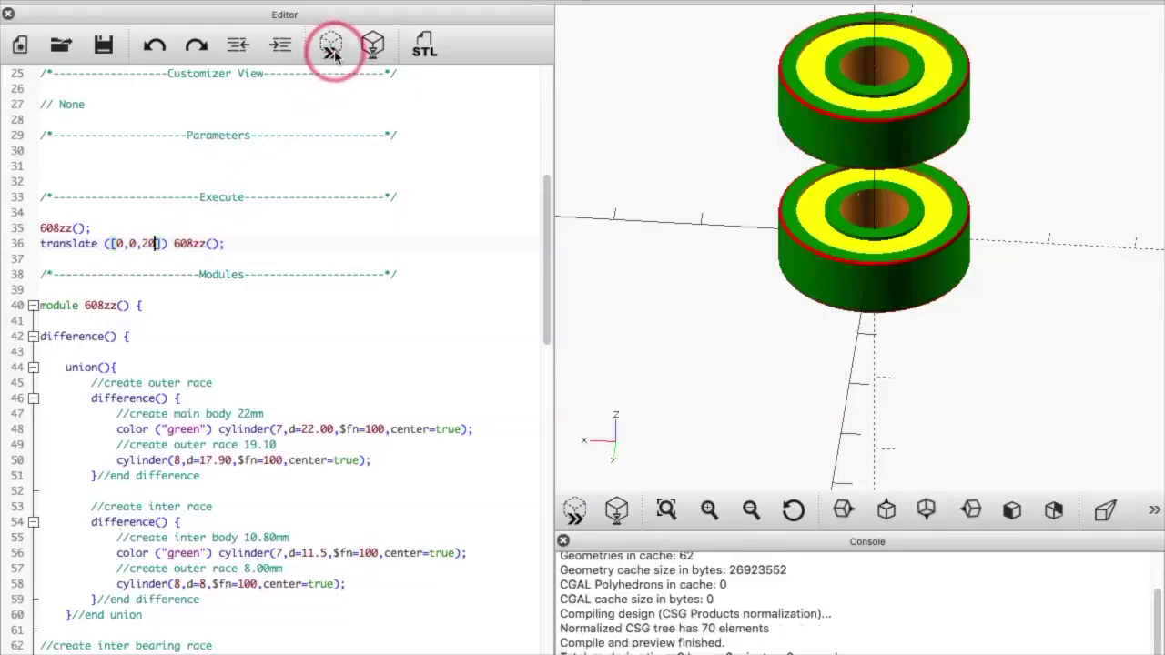
{"action": "left_click", "coordinate": [333, 52]}
{"action": "left_click", "coordinate": [373, 45]}
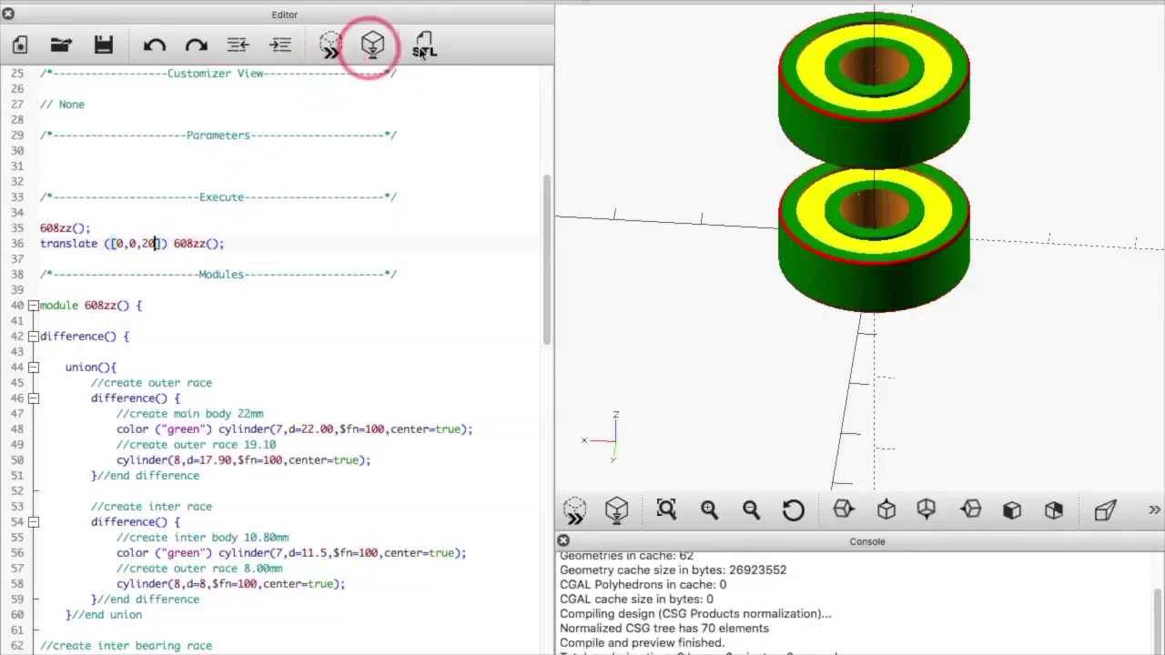
{"action": "left_click", "coordinate": [228, 243]}
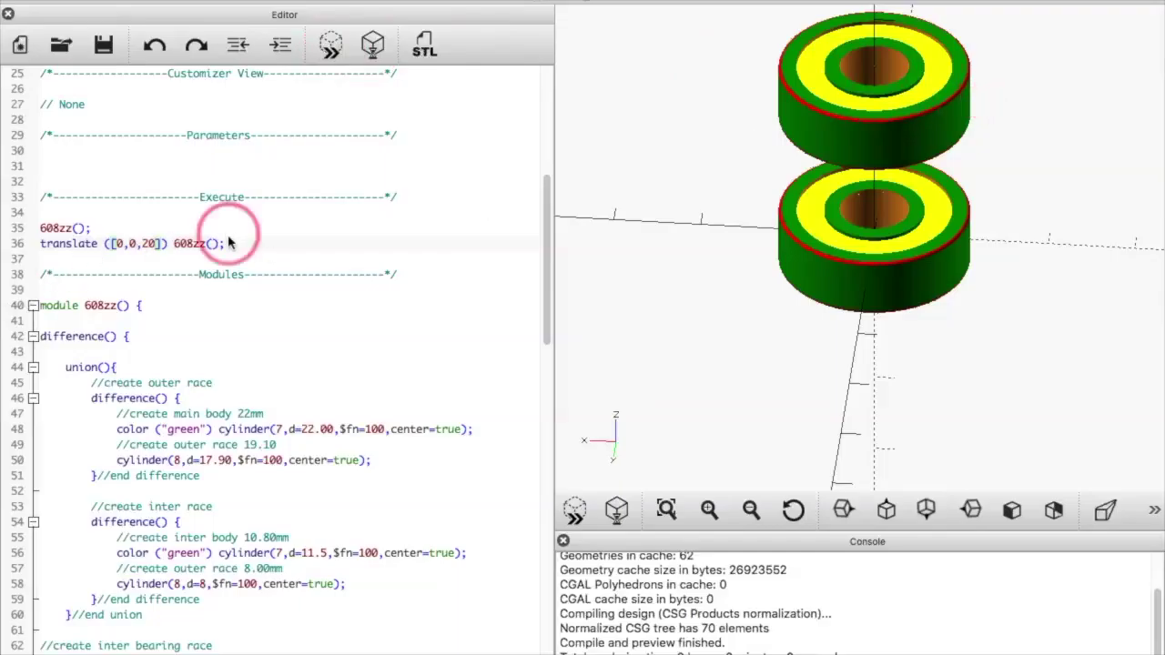
Add a cylinder(h,r1,r2,center); statement on line 37 with height 30.
{"action": "left_click", "coordinate": [312, 252]}
{"action": "key", "text": "Return"}
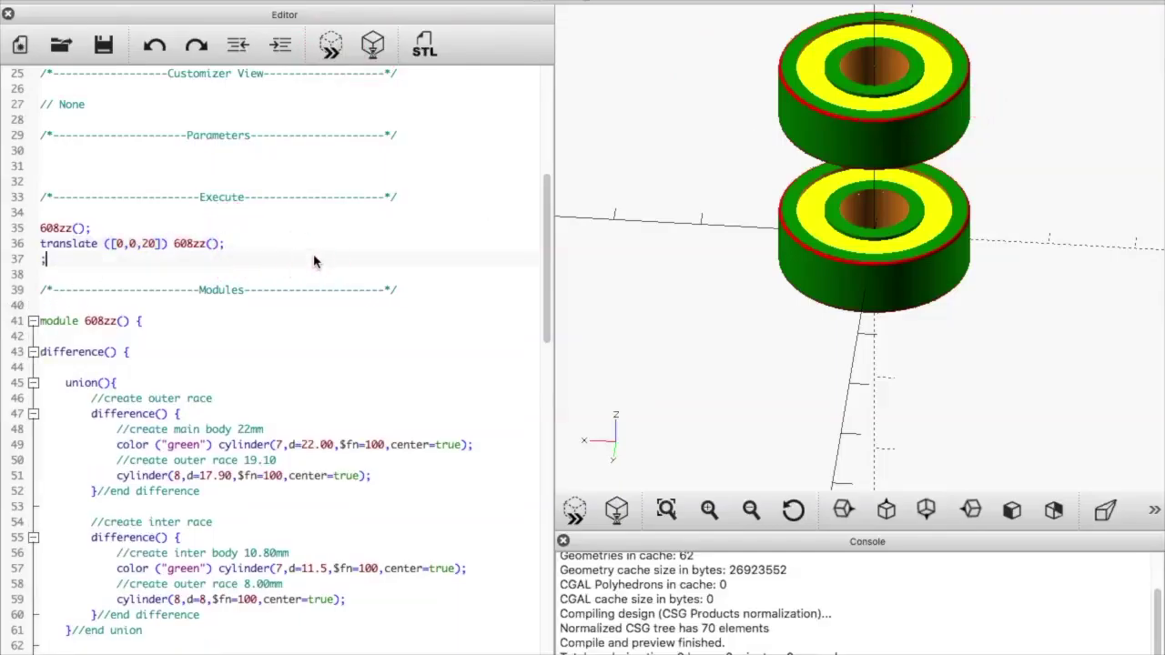
{"action": "type", "text": "cylinder(h,r1,r2,center);"}
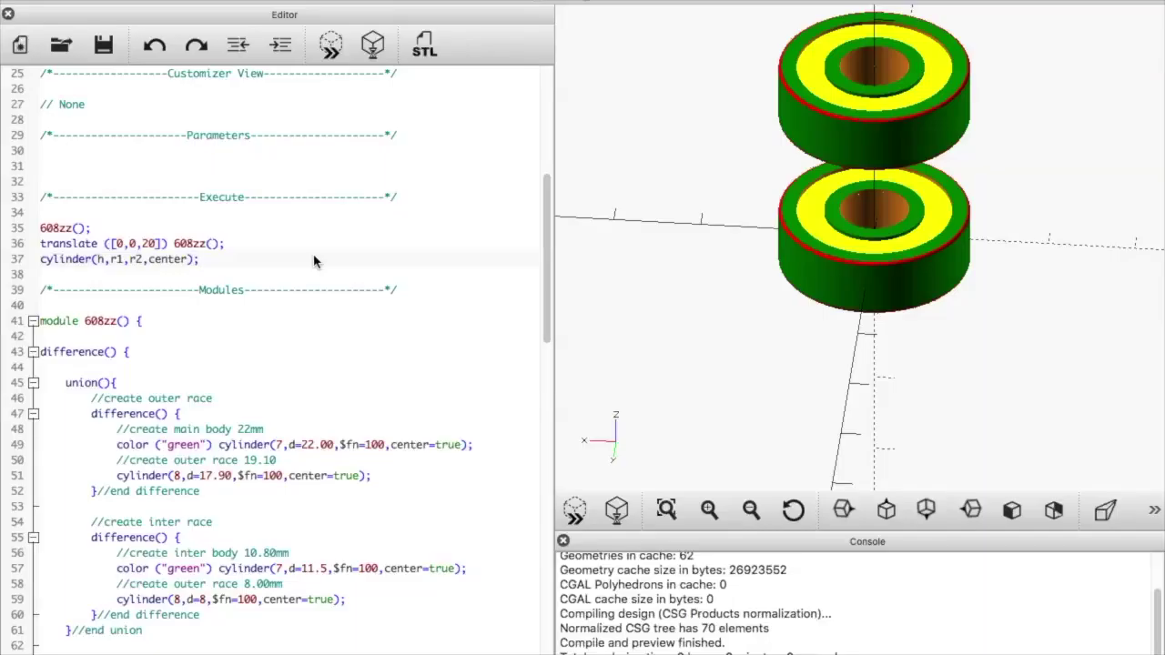
{"action": "left_click", "coordinate": [102, 260]}
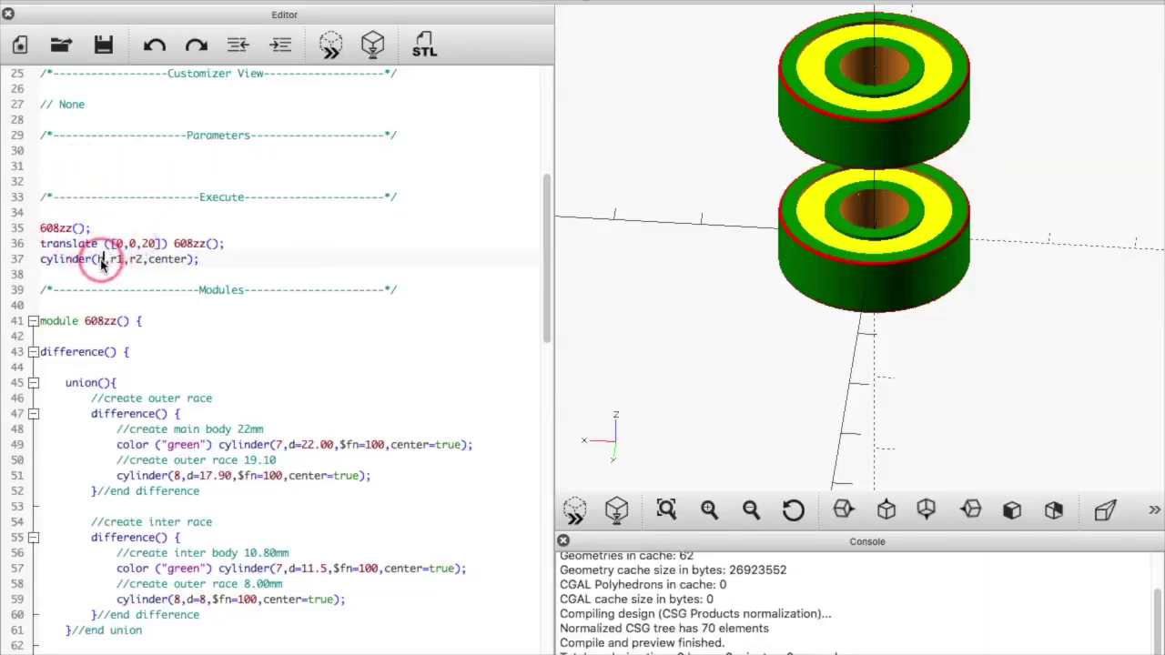
{"action": "key", "text": "BackSpace"}
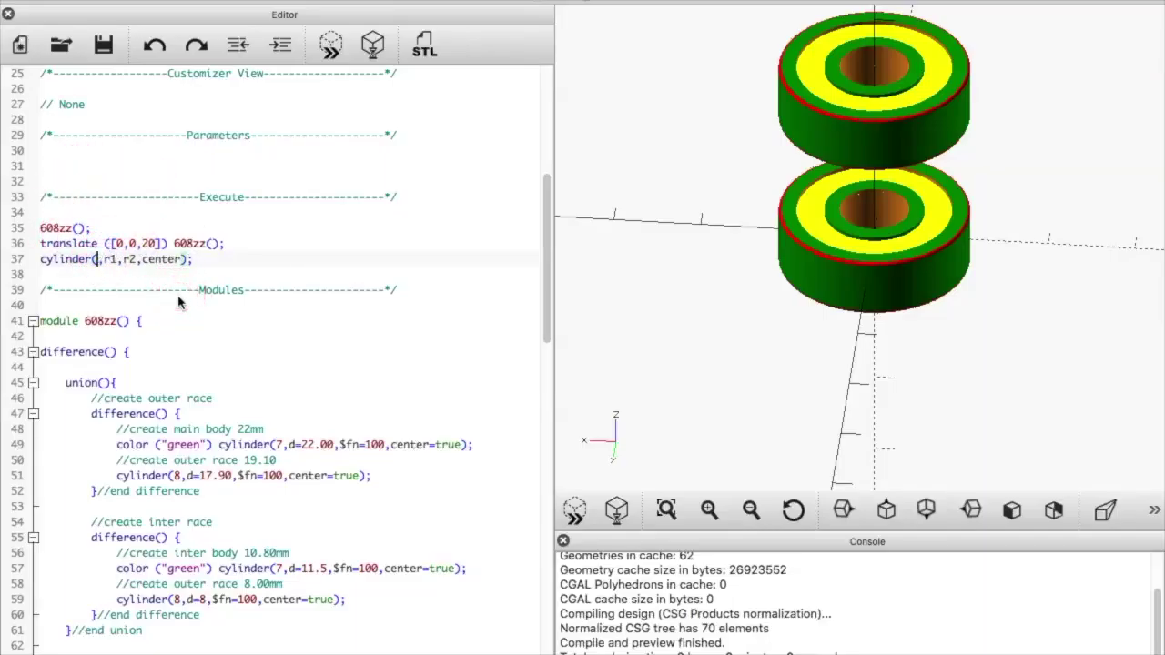
{"action": "type", "text": "30"}
{"action": "left_click", "coordinate": [64, 251]}
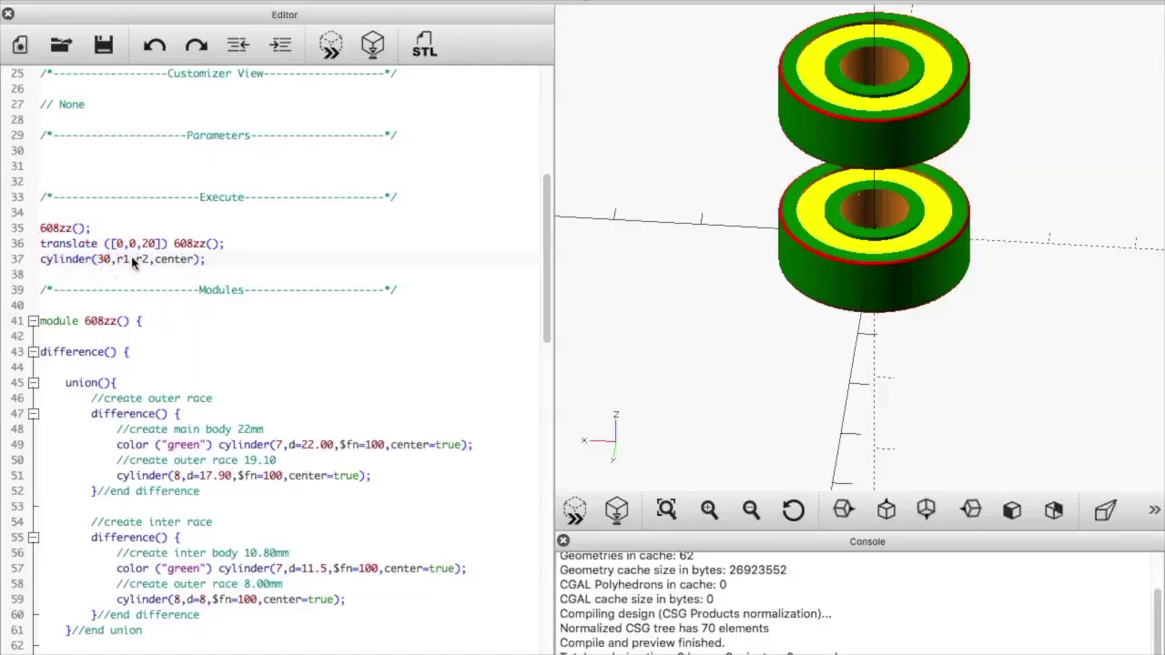
Set both cylinder radii to 4 and center=true, then preview the shaft.
{"action": "left_click", "coordinate": [116, 260]}
{"action": "double_click", "coordinate": [121, 260]}
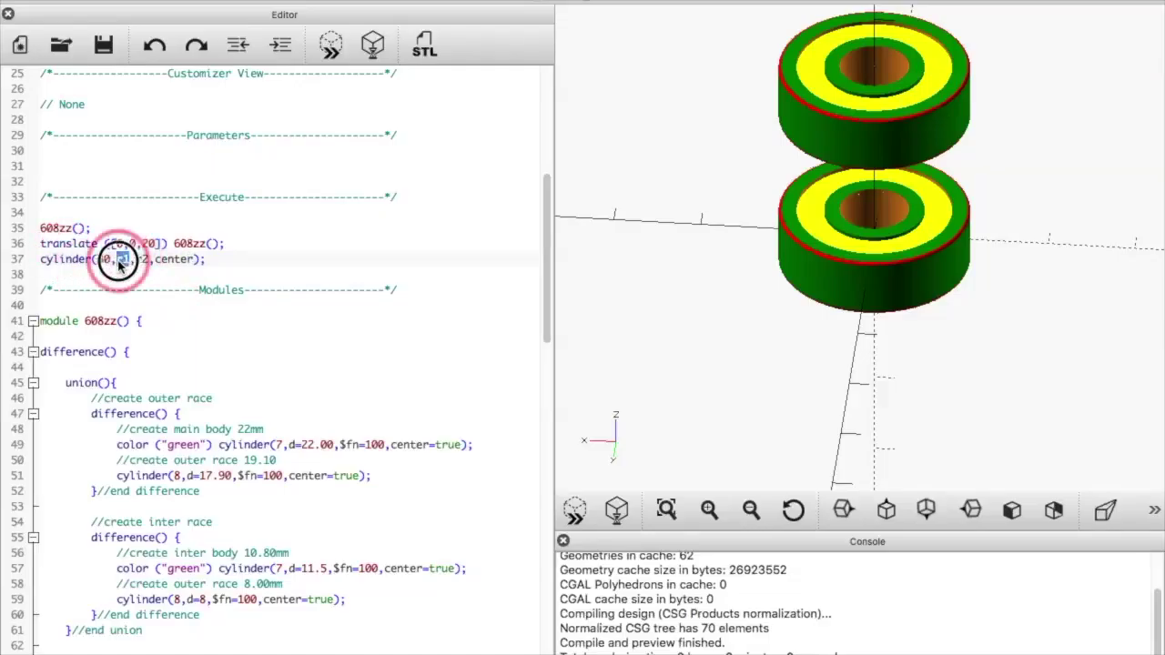
{"action": "double_click", "coordinate": [119, 262]}
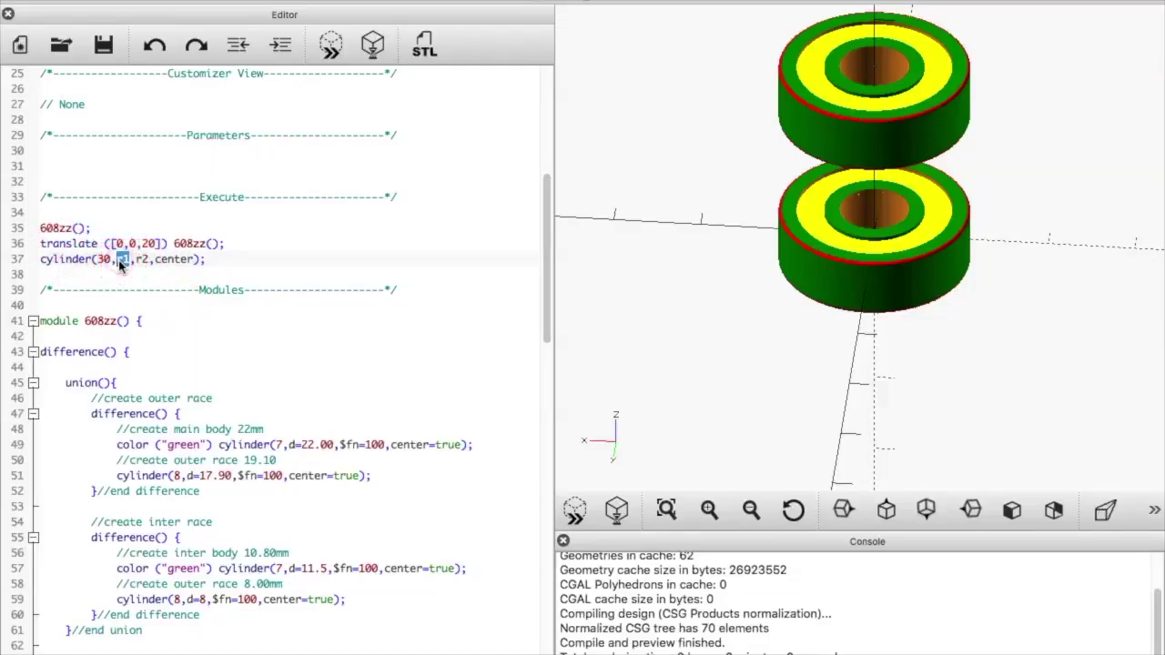
{"action": "type", "text": "4"}
{"action": "left_click", "coordinate": [157, 265]}
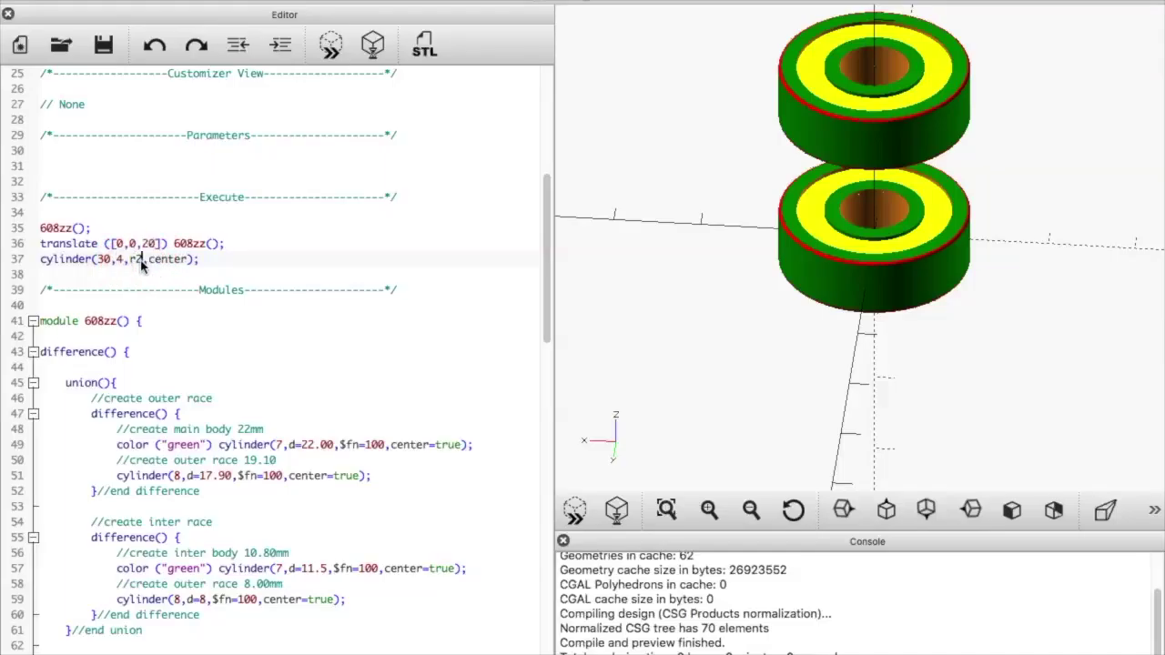
{"action": "double_click", "coordinate": [134, 261]}
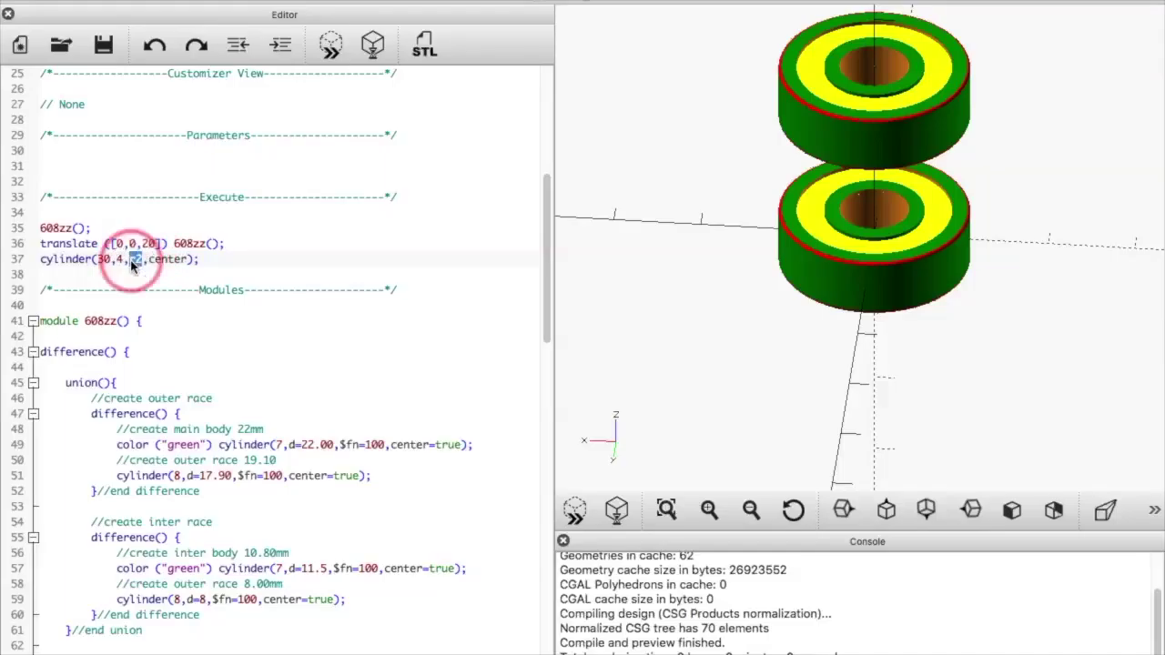
{"action": "type", "text": "4"}
{"action": "left_click", "coordinate": [181, 260]}
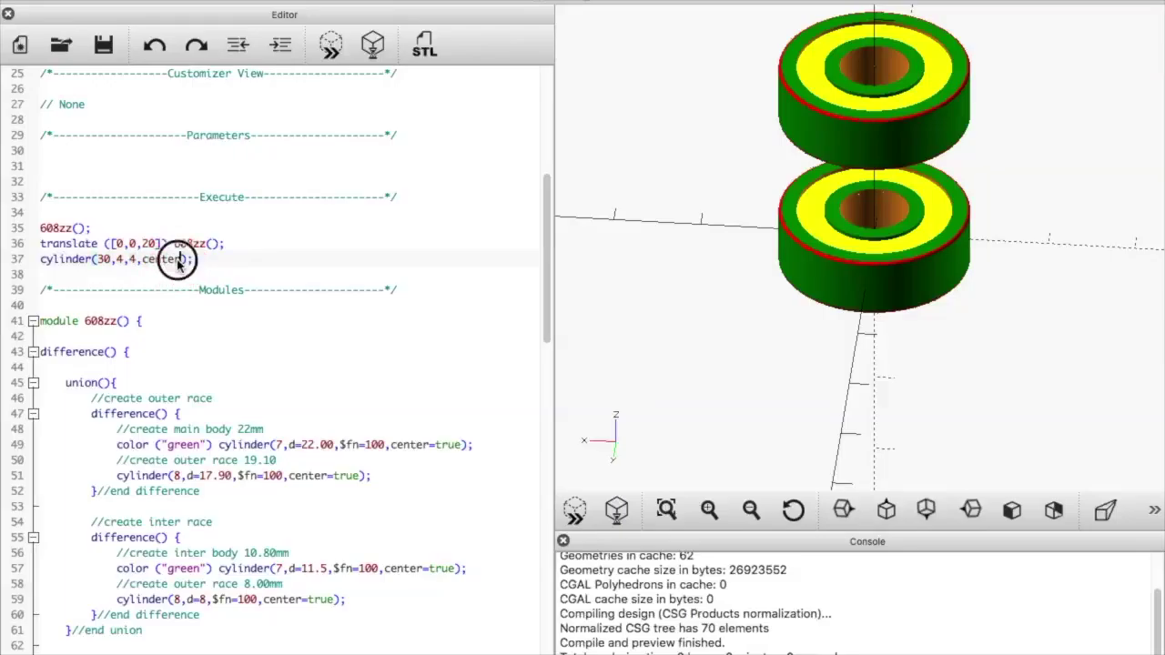
{"action": "left_click", "coordinate": [305, 339]}
{"action": "type", "text": "=true"}
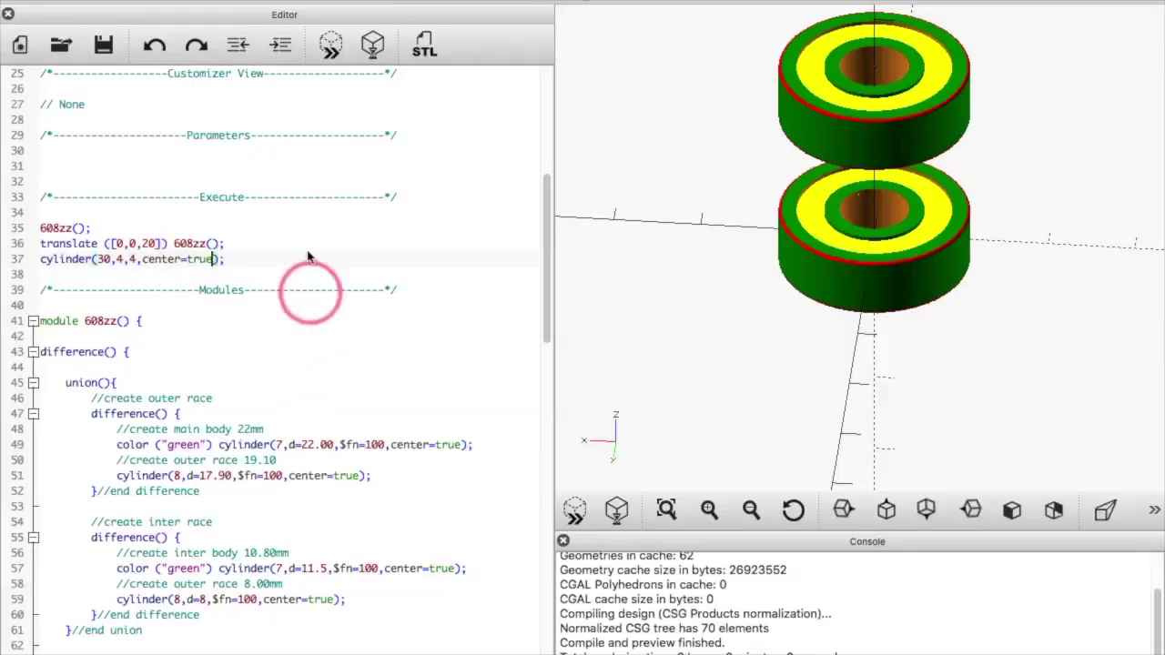
{"action": "left_click", "coordinate": [330, 45]}
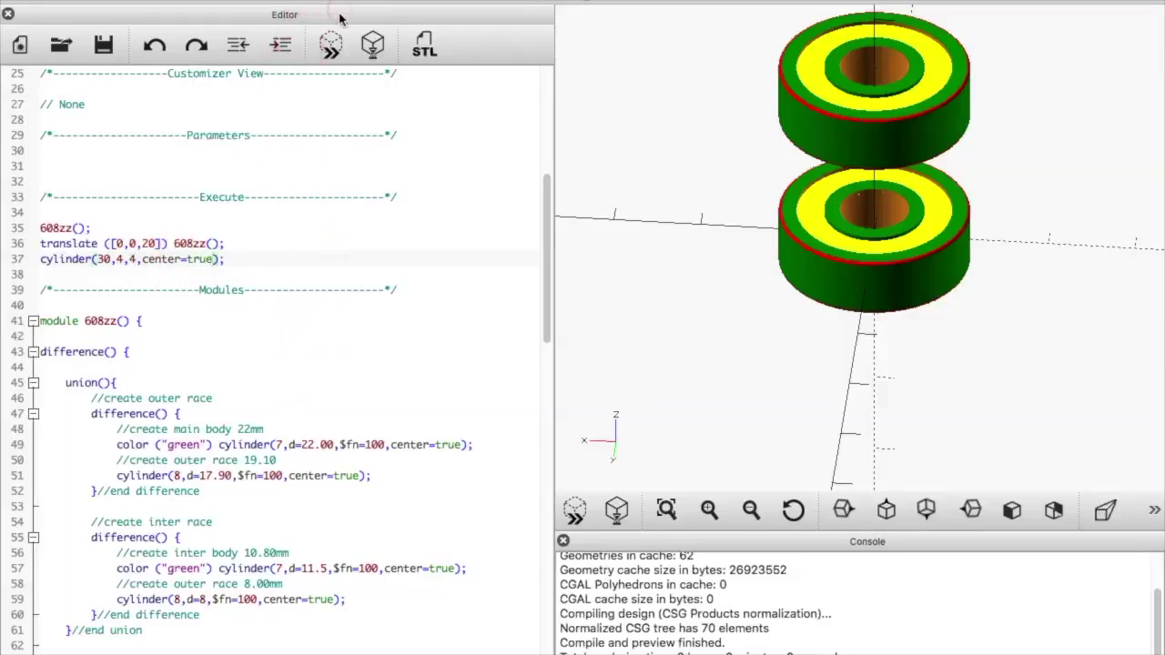
Prefix the cylinder with translate([0,0,5]) and preview the raised shaft.
{"action": "left_click", "coordinate": [321, 59]}
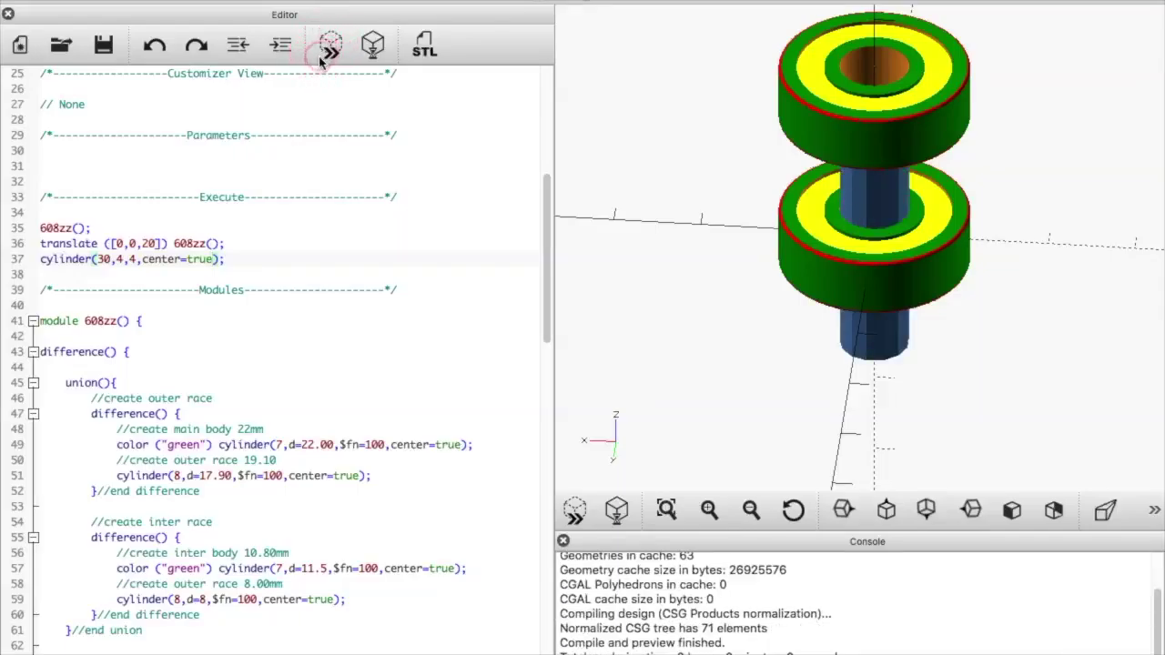
{"action": "left_click", "coordinate": [42, 259]}
{"action": "left_click", "coordinate": [412, 320]}
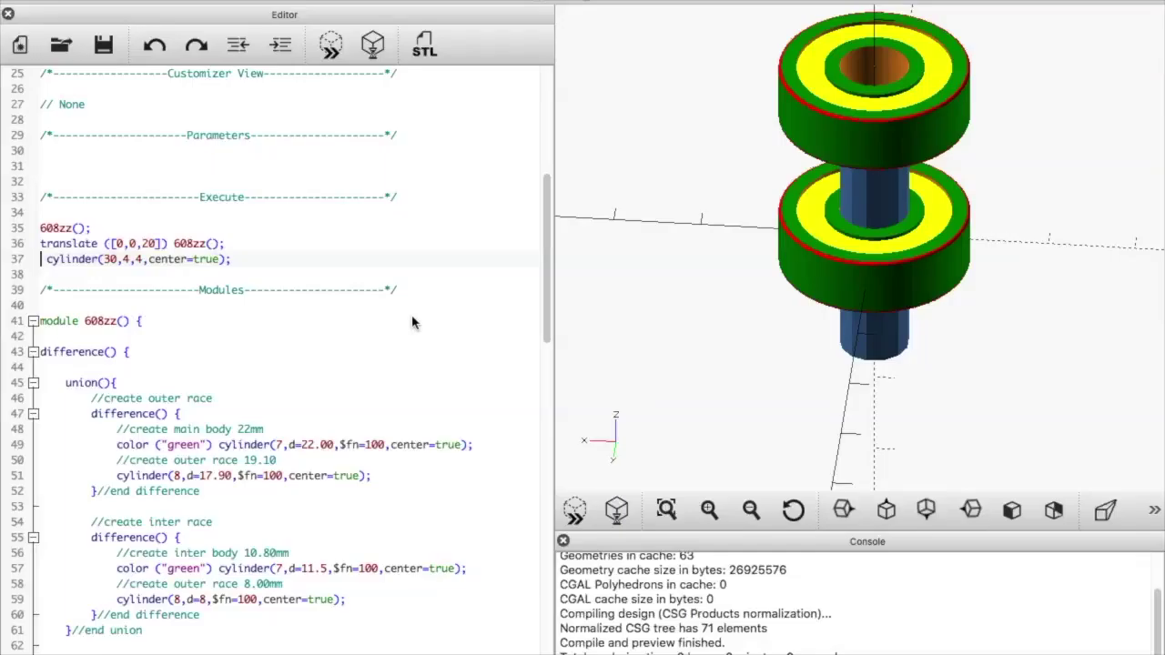
{"action": "type", "text": ";tran "}
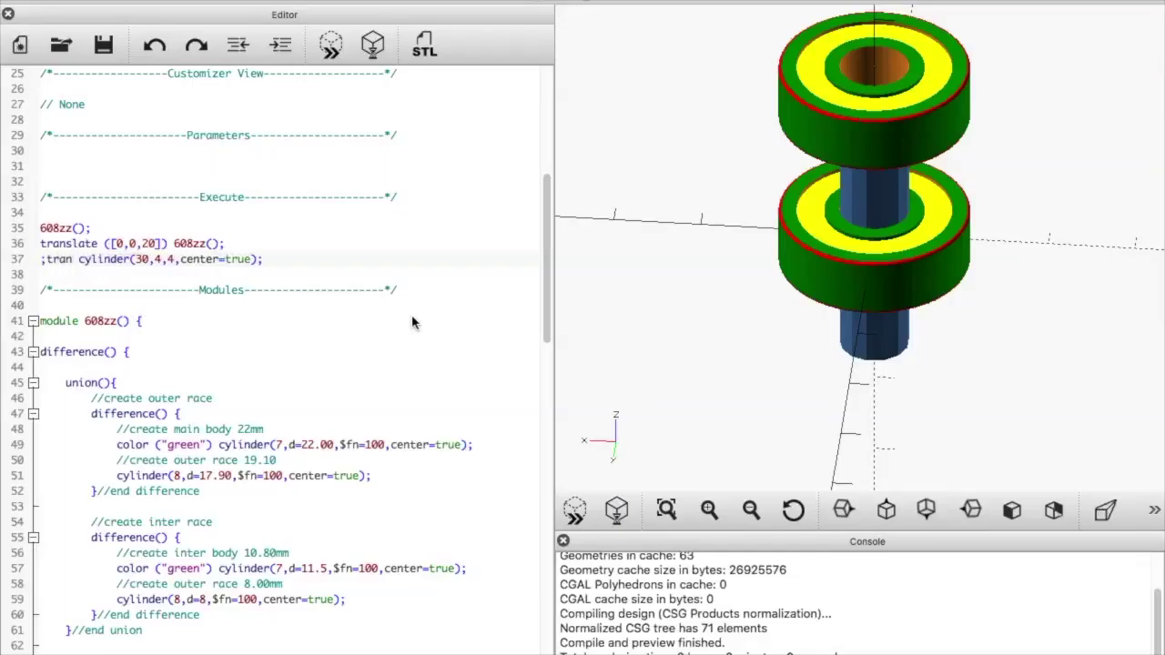
{"action": "type", "text": "slate ([0,0,0])"}
{"action": "left_click", "coordinate": [285, 350]}
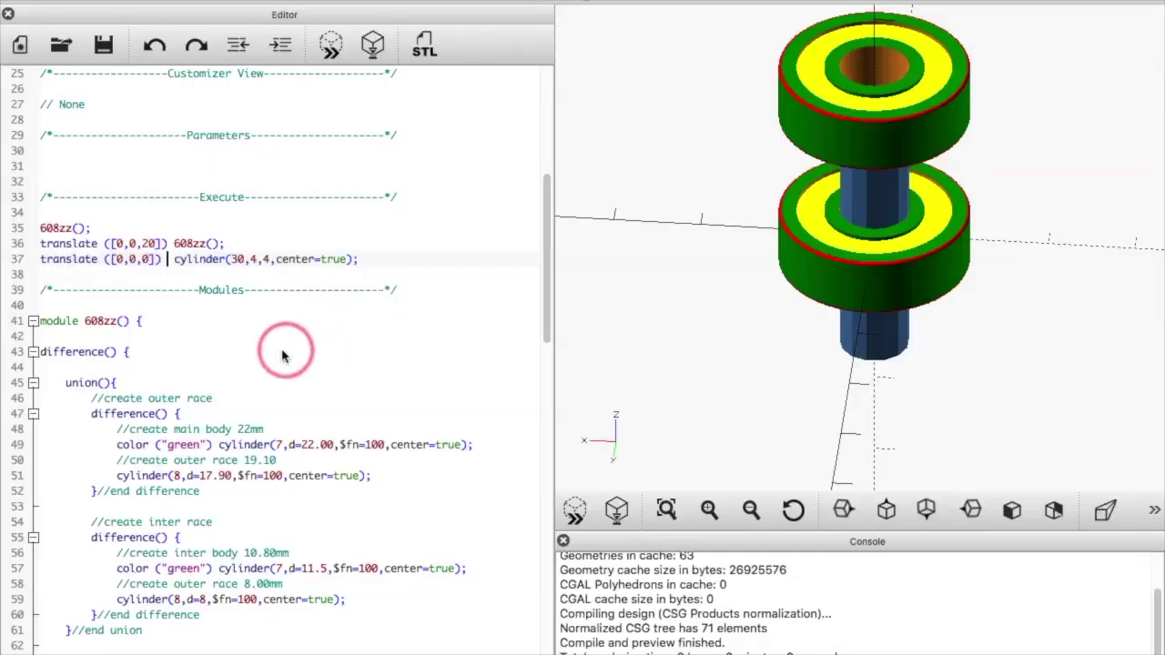
{"action": "left_click", "coordinate": [151, 260]}
{"action": "left_click", "coordinate": [293, 287]}
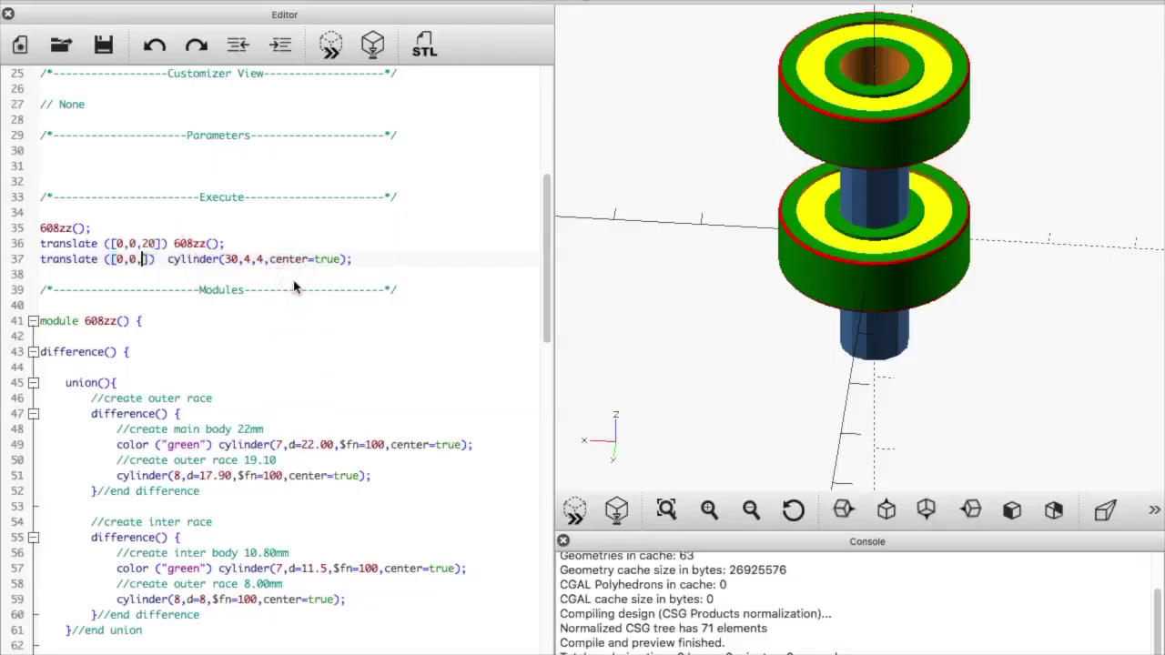
{"action": "key", "text": "BackSpace"}
{"action": "type", "text": "5"}
{"action": "left_click", "coordinate": [329, 47]}
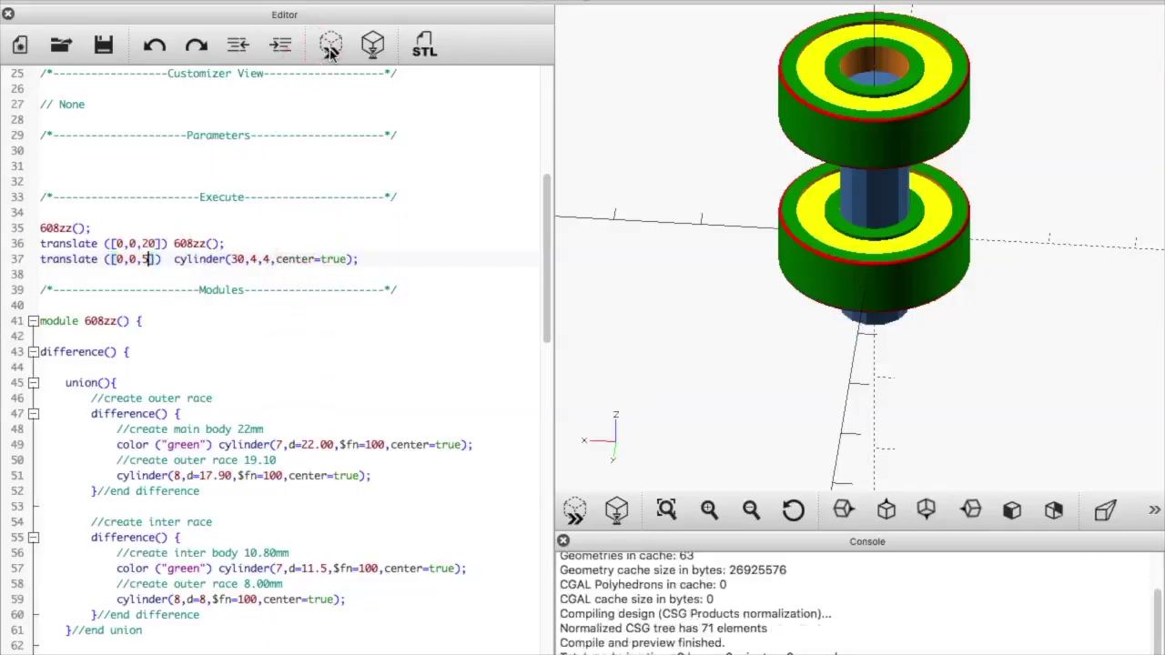
{"action": "left_click", "coordinate": [330, 48]}
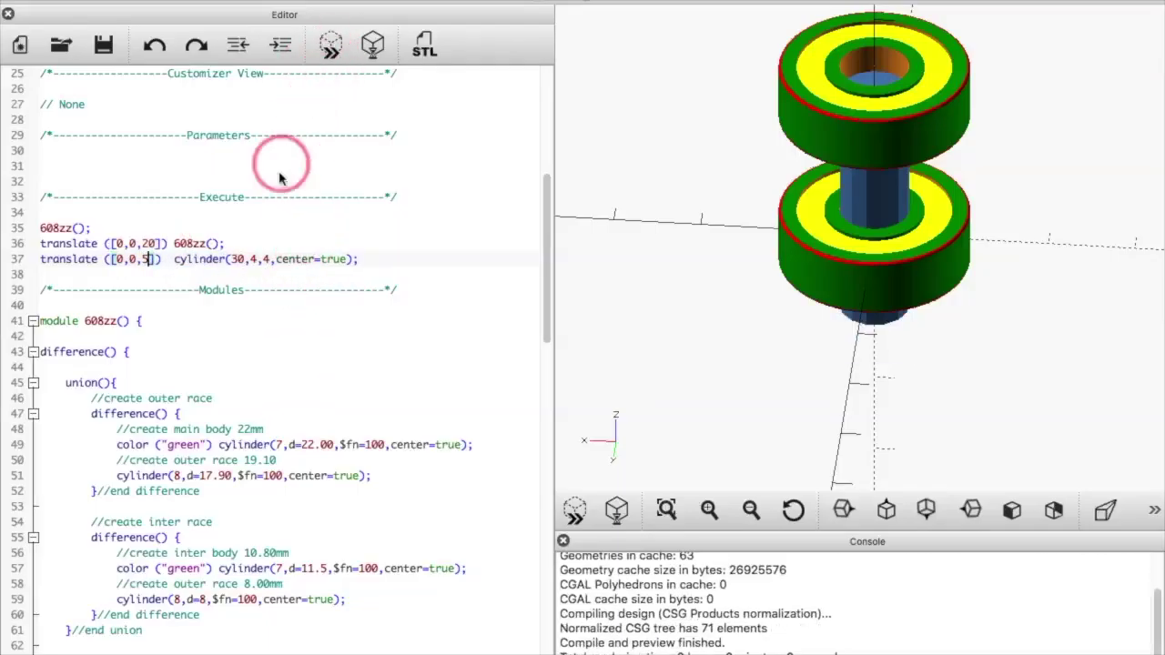
Lengthen the shaft cylinder from 30 to 40 and preview it.
{"action": "left_click", "coordinate": [242, 260]}
{"action": "left_click", "coordinate": [240, 260]}
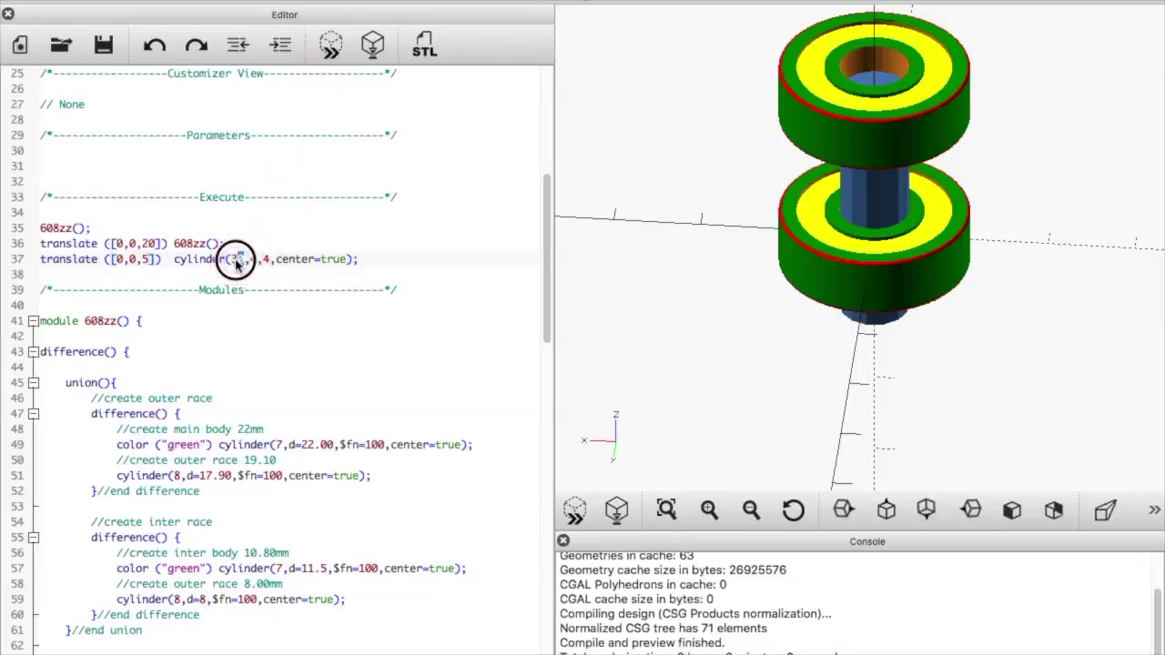
{"action": "left_click", "coordinate": [234, 260]}
{"action": "key", "text": "BackSpace"}
{"action": "key", "text": "BackSpace"}
{"action": "type", "text": "40"}
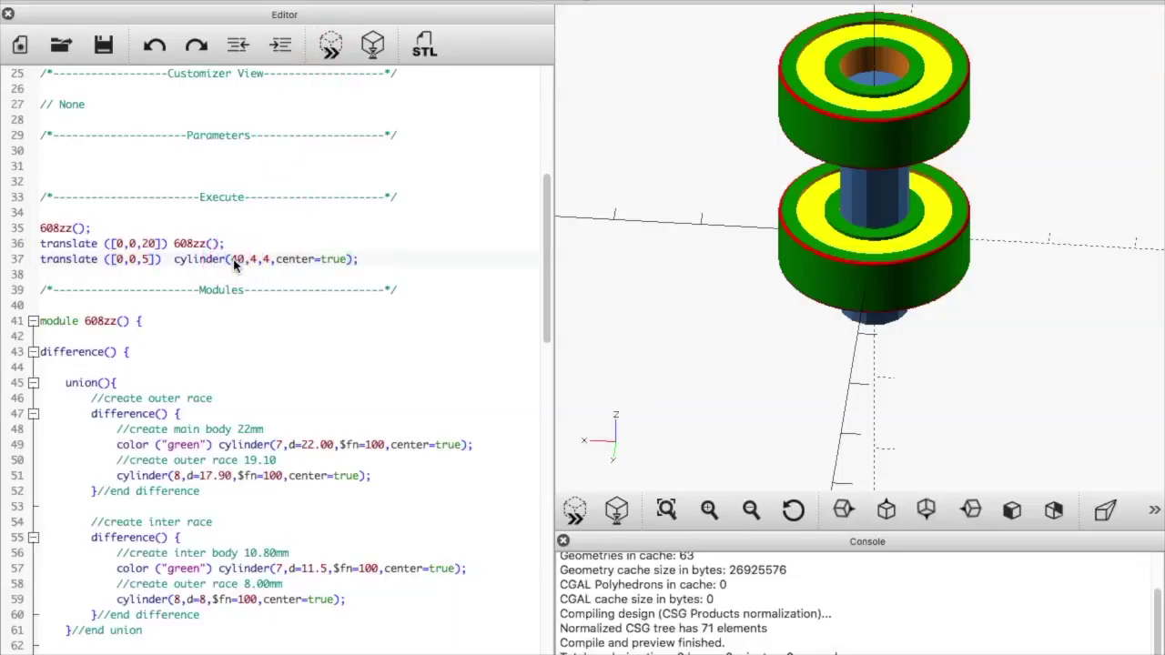
{"action": "left_click", "coordinate": [338, 52]}
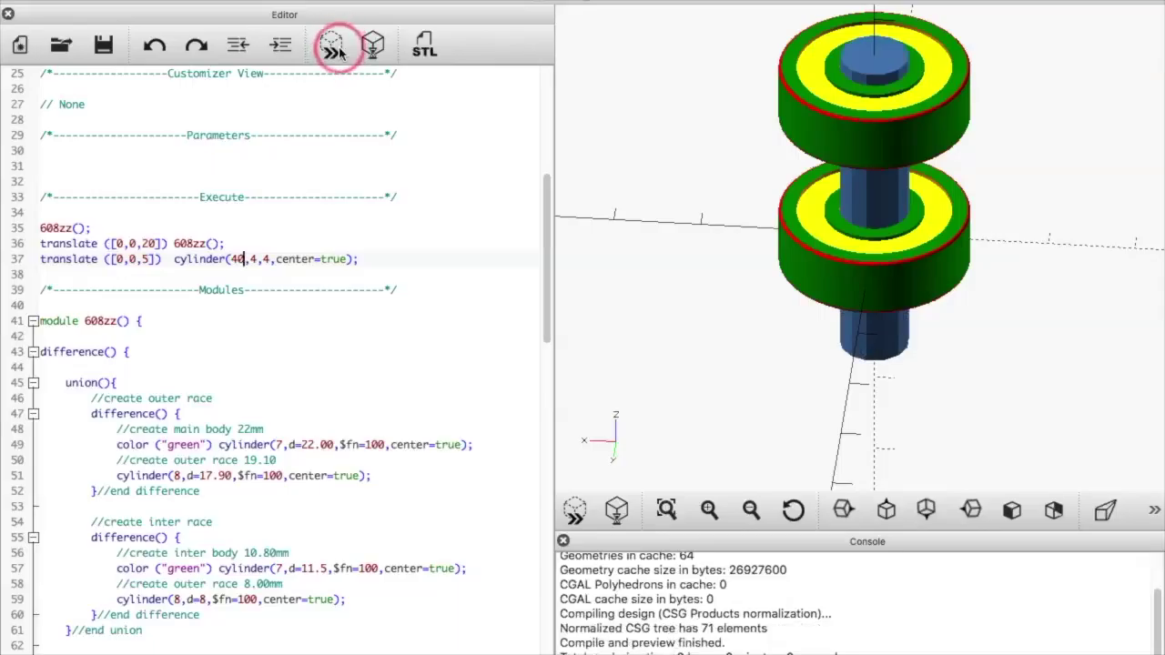
Raise the shaft's z offset from 5 to 10 and preview the result.
{"action": "left_click", "coordinate": [145, 261]}
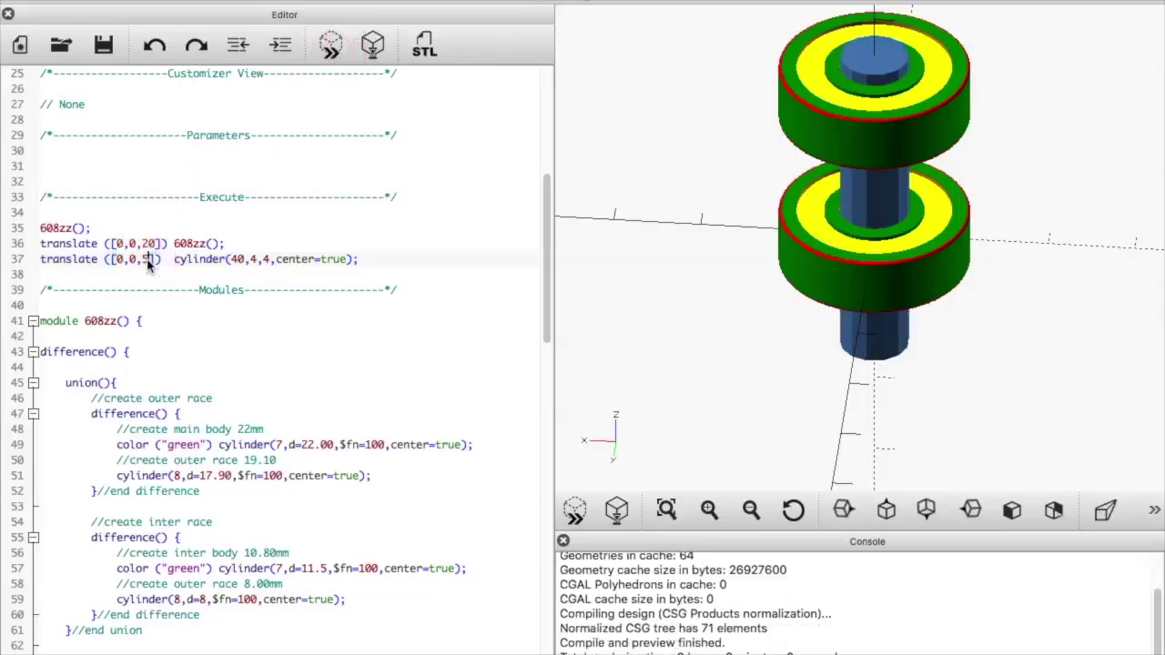
{"action": "key", "text": "BackSpace"}
{"action": "type", "text": "10"}
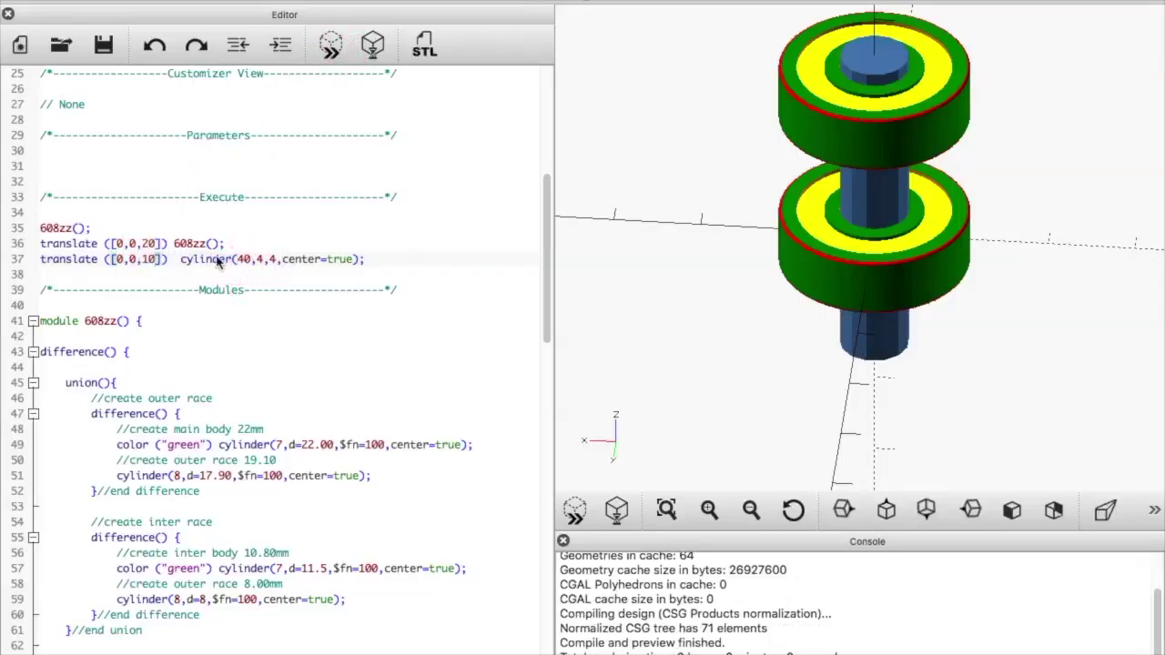
{"action": "left_click", "coordinate": [331, 46]}
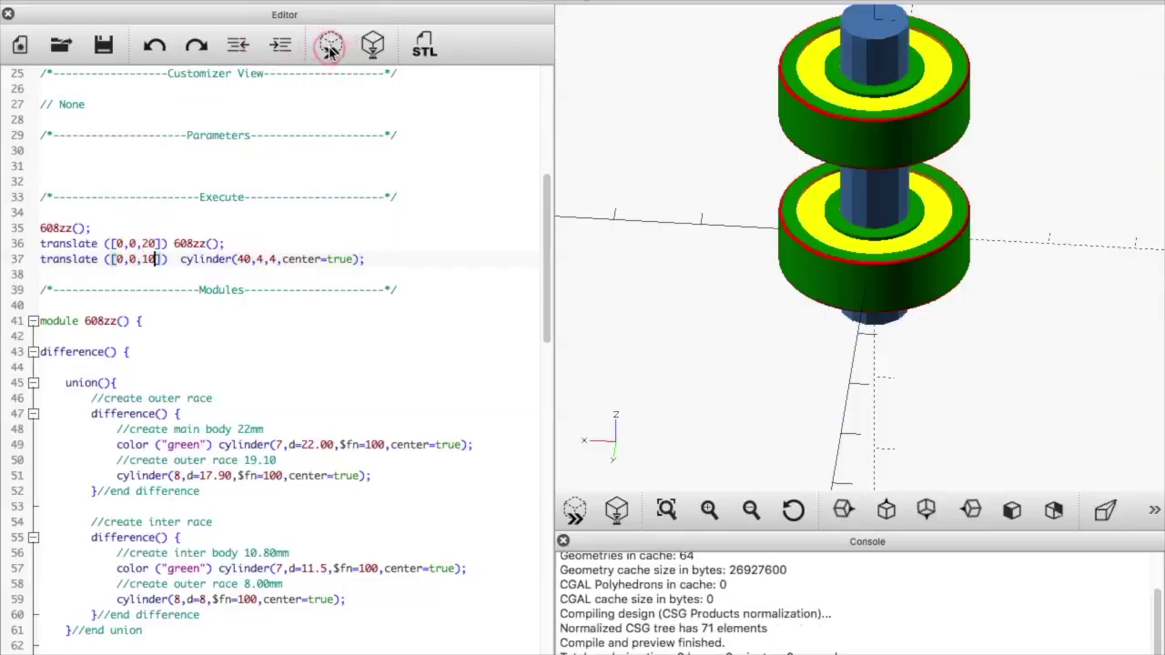
{"action": "left_click", "coordinate": [759, 238]}
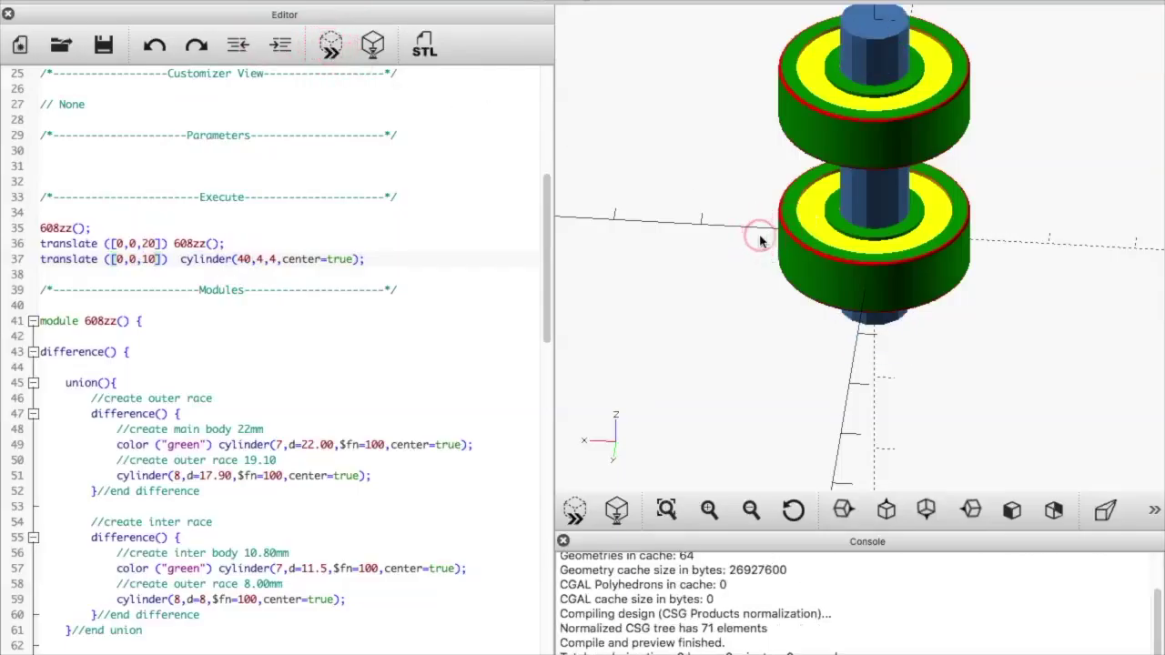
Orbit the 3D view to a side-on look at the bearings and shaft, then zoom out.
{"action": "left_click", "coordinate": [767, 135]}
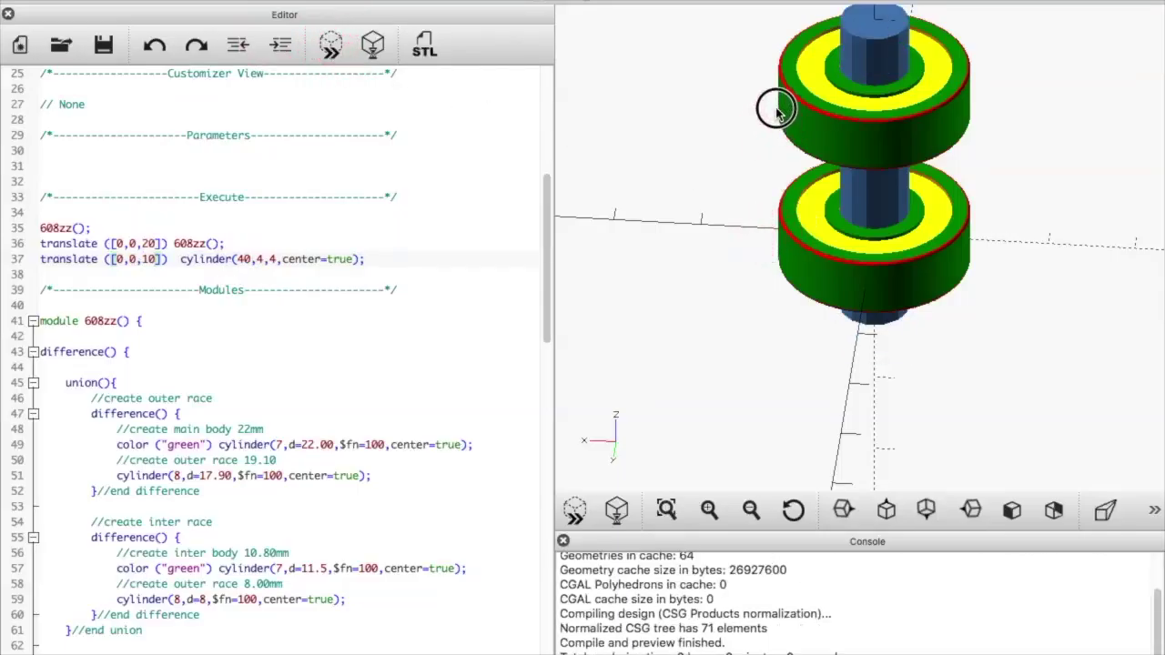
{"action": "left_click", "coordinate": [775, 112]}
{"action": "left_click", "coordinate": [773, 109]}
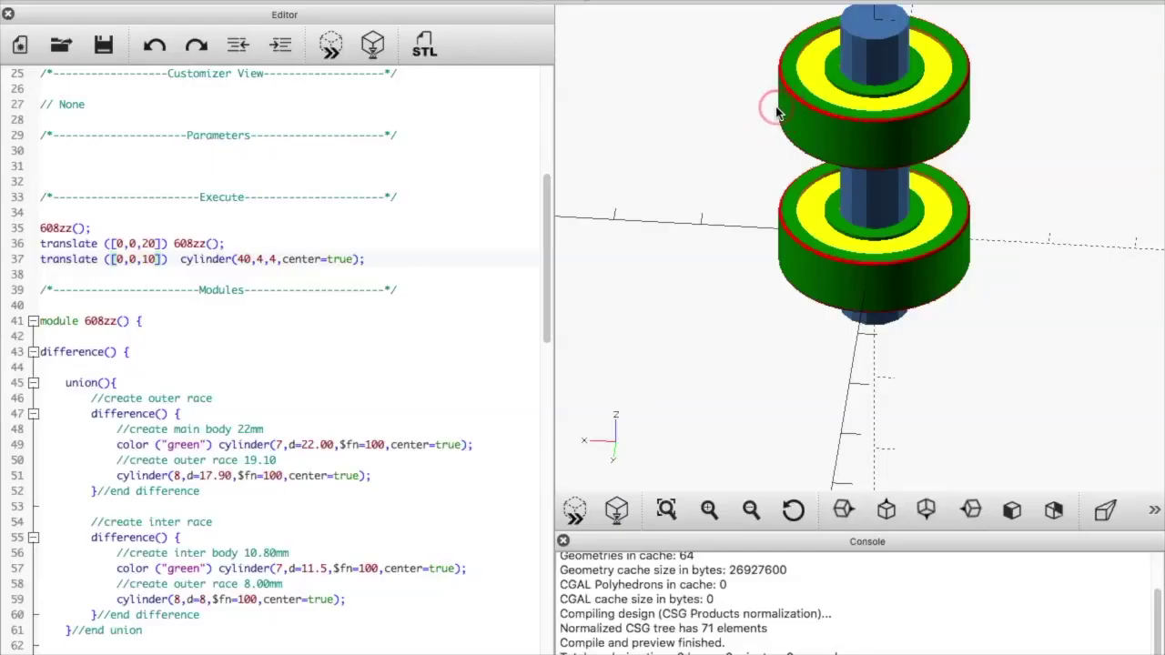
{"action": "left_click", "coordinate": [726, 98]}
{"action": "left_click", "coordinate": [726, 100]}
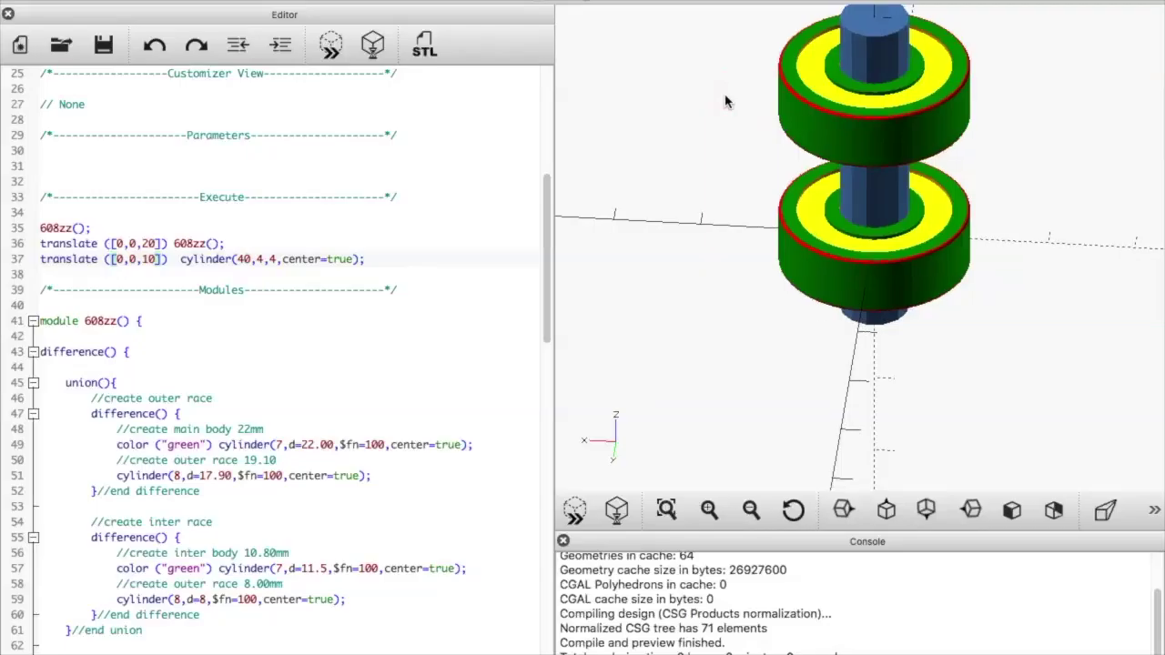
{"action": "left_click", "coordinate": [726, 100]}
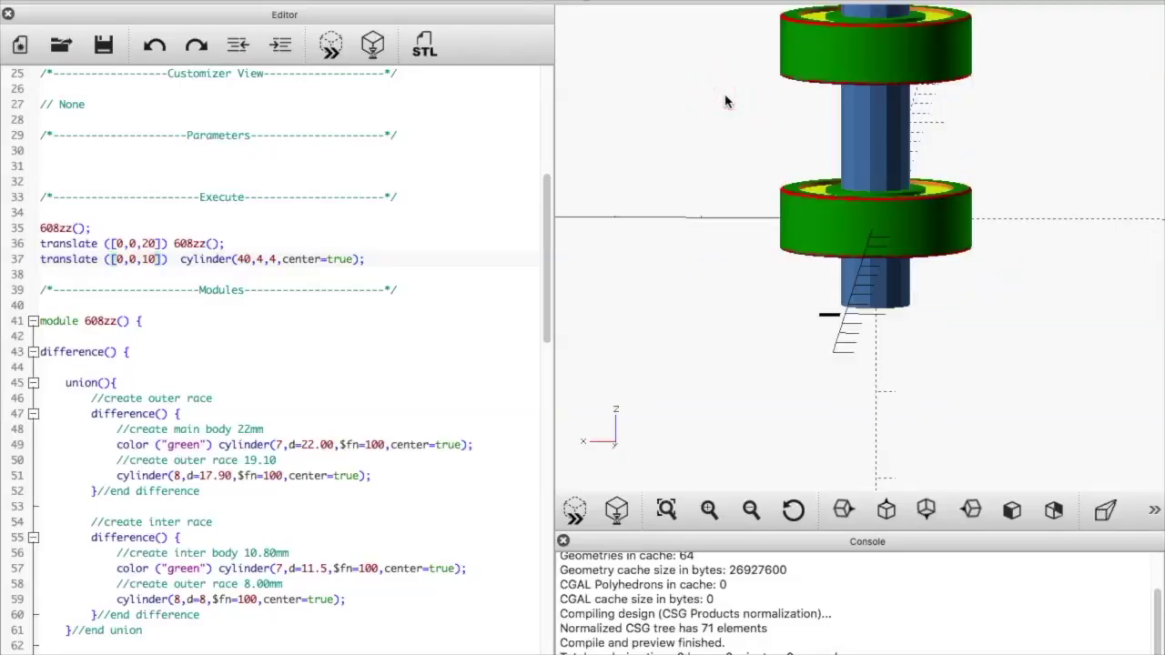
{"action": "left_click", "coordinate": [762, 79]}
{"action": "left_click", "coordinate": [770, 97]}
{"action": "scroll", "coordinate": [850, 155], "scroll_direction": "up", "scroll_amount": 2}
{"action": "scroll", "coordinate": [850, 155], "scroll_direction": "down", "scroll_amount": 3}
{"action": "scroll", "coordinate": [850, 151], "scroll_direction": "down", "scroll_amount": 2}
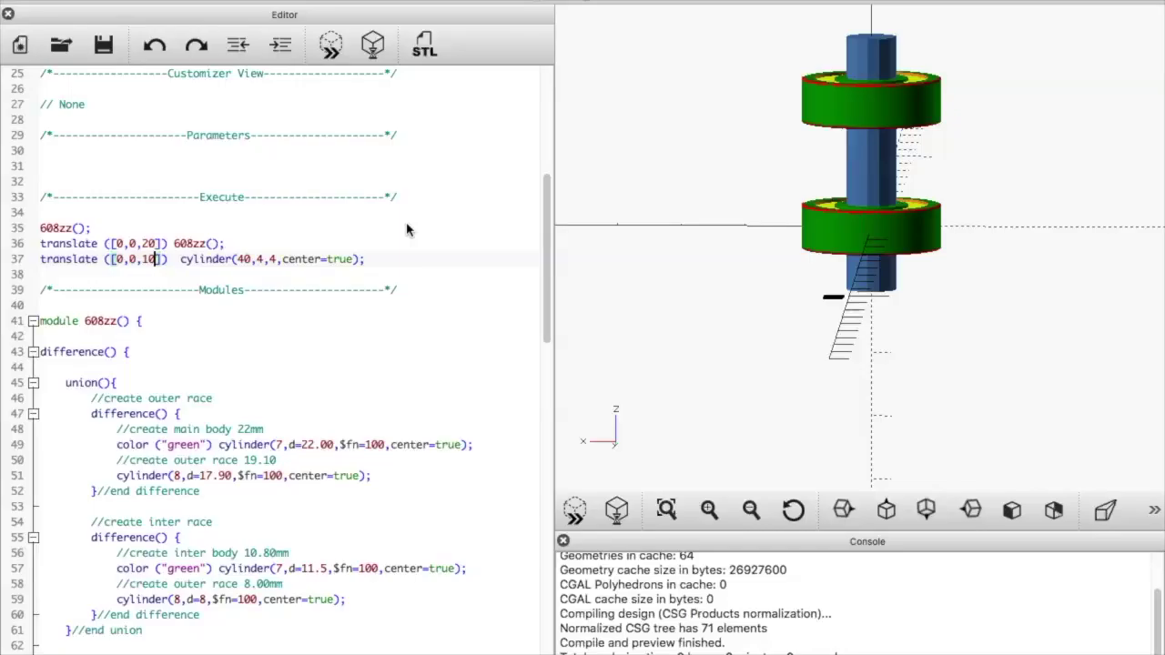
Select the main body's $fn=100 setting on line 49.
{"action": "left_click", "coordinate": [756, 23]}
{"action": "left_click", "coordinate": [346, 445]}
{"action": "left_click_drag", "start_coordinate": [342, 445], "coordinate": [383, 447]}
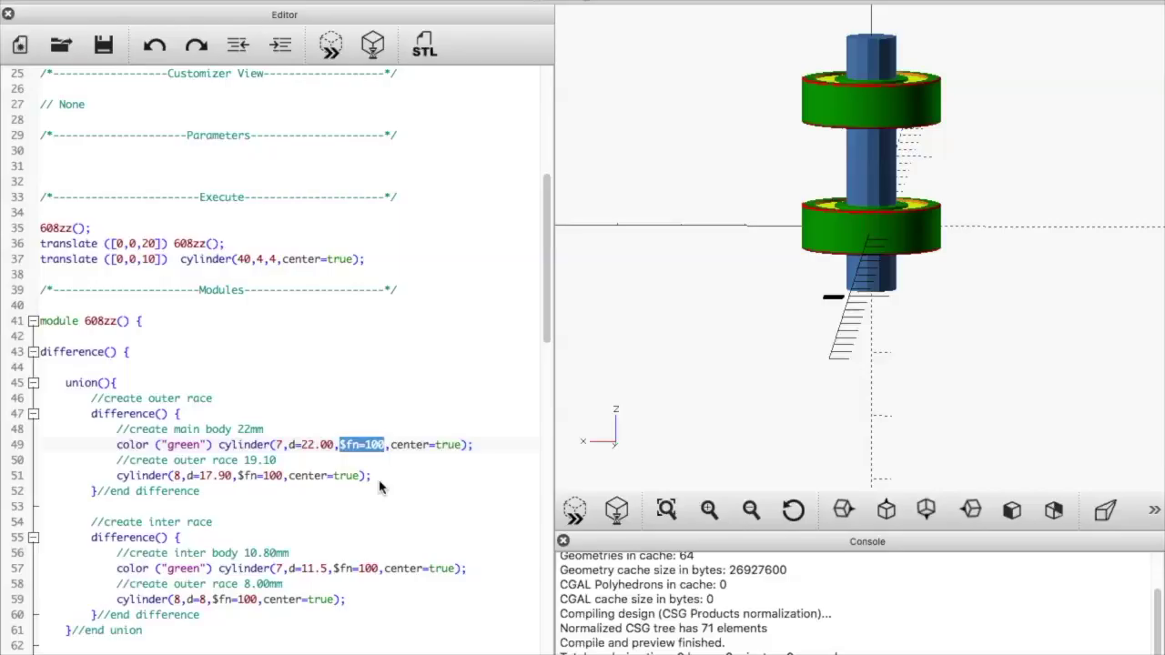
{"action": "scroll", "coordinate": [268, 348], "scroll_direction": "up", "scroll_amount": 1}
{"action": "scroll", "coordinate": [268, 348], "scroll_direction": "down", "scroll_amount": 6}
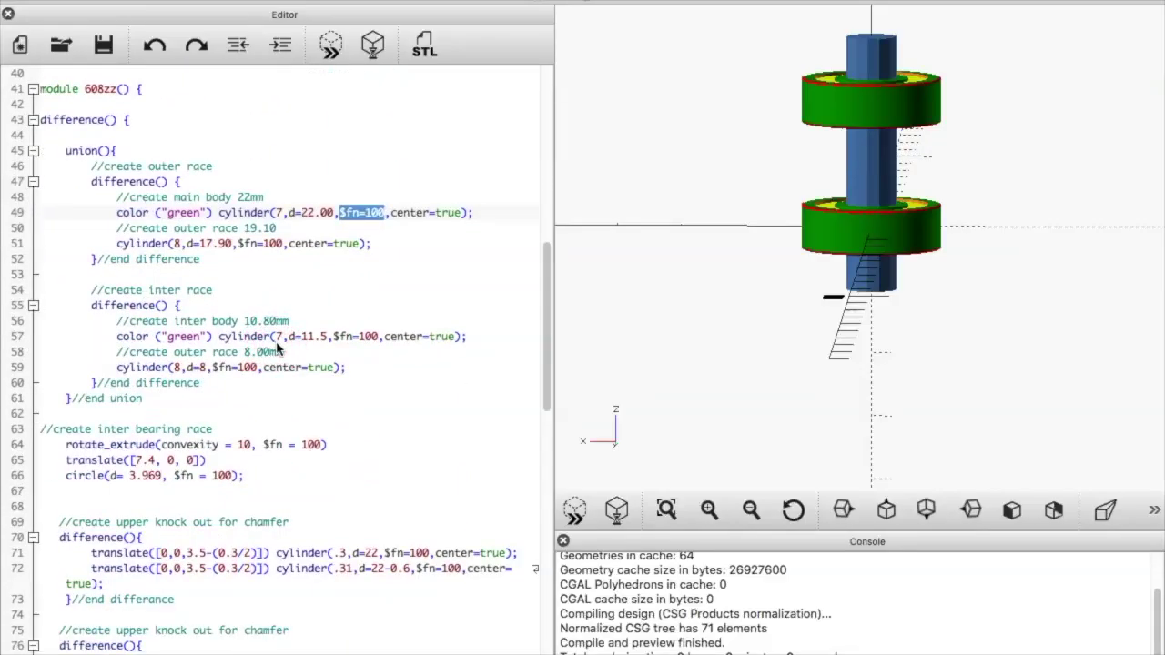
{"action": "scroll", "coordinate": [276, 349], "scroll_direction": "down", "scroll_amount": 1}
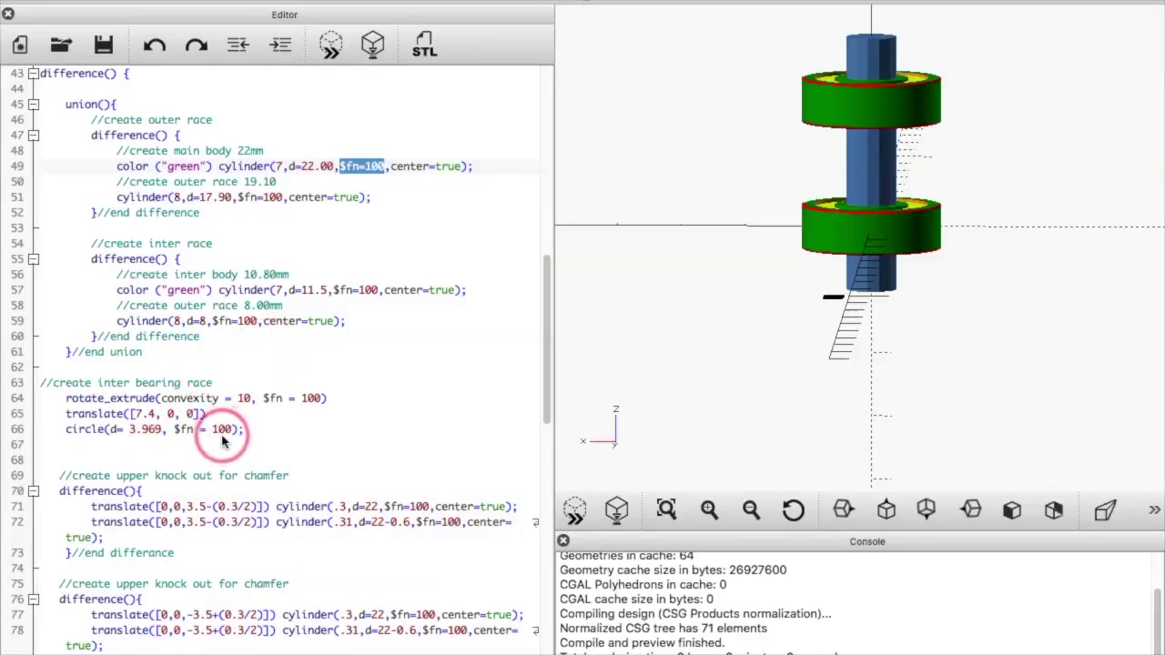
{"action": "scroll", "coordinate": [223, 442], "scroll_direction": "down", "scroll_amount": 3}
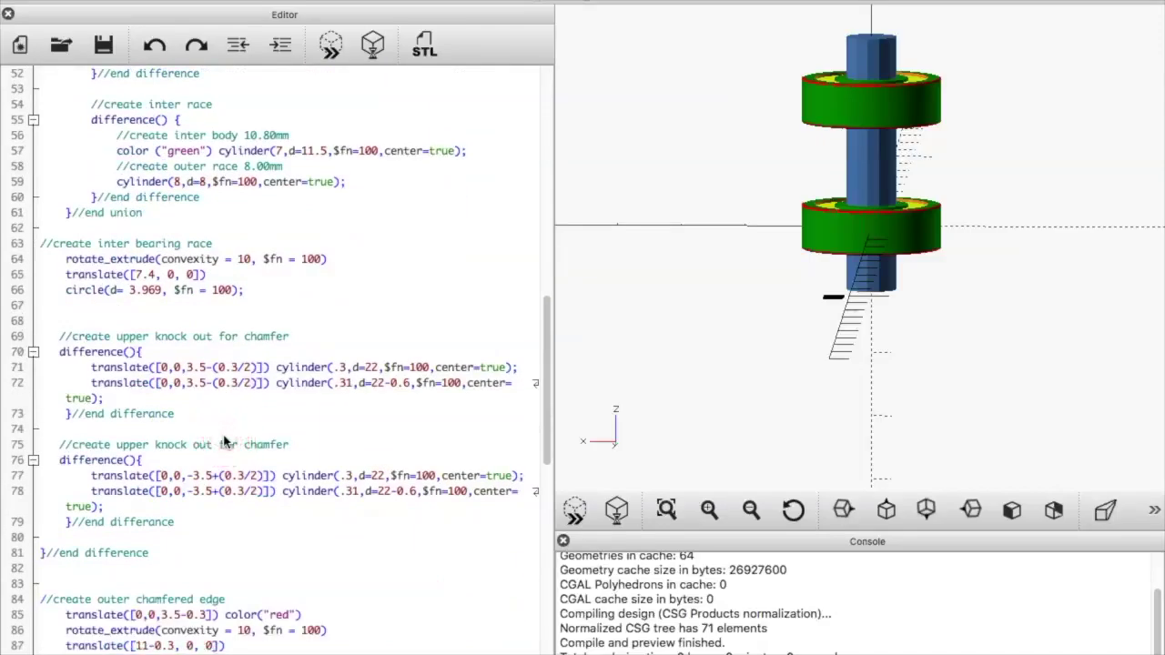
{"action": "scroll", "coordinate": [223, 441], "scroll_direction": "down", "scroll_amount": 2}
{"action": "scroll", "coordinate": [223, 441], "scroll_direction": "down", "scroll_amount": 7}
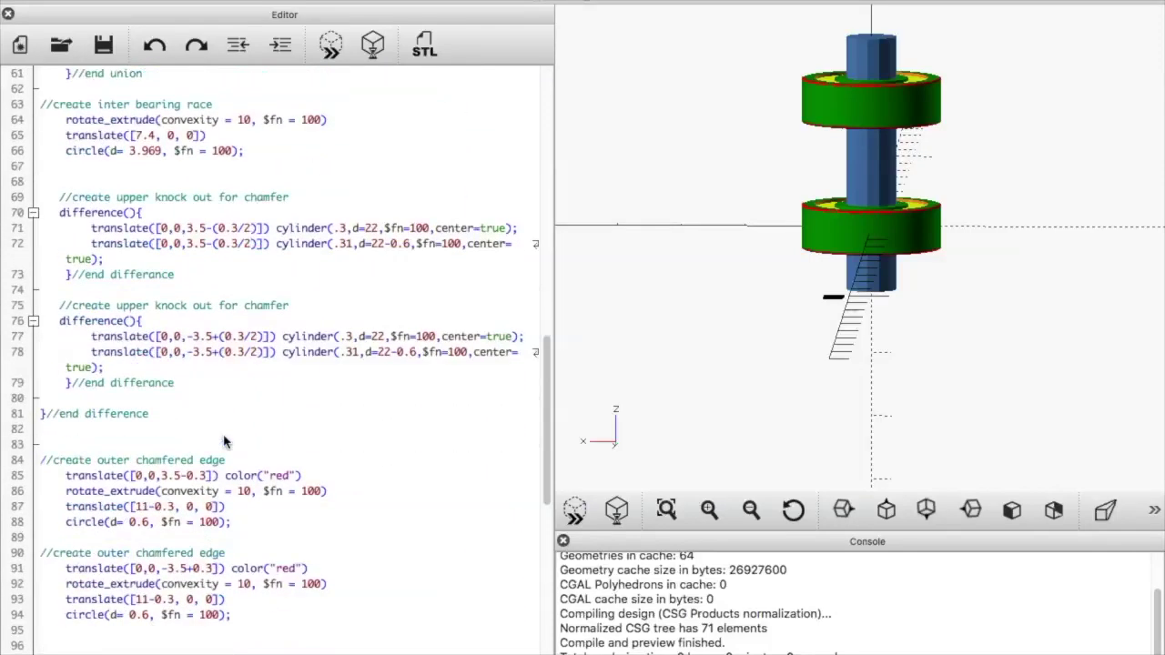
{"action": "left_click", "coordinate": [275, 482]}
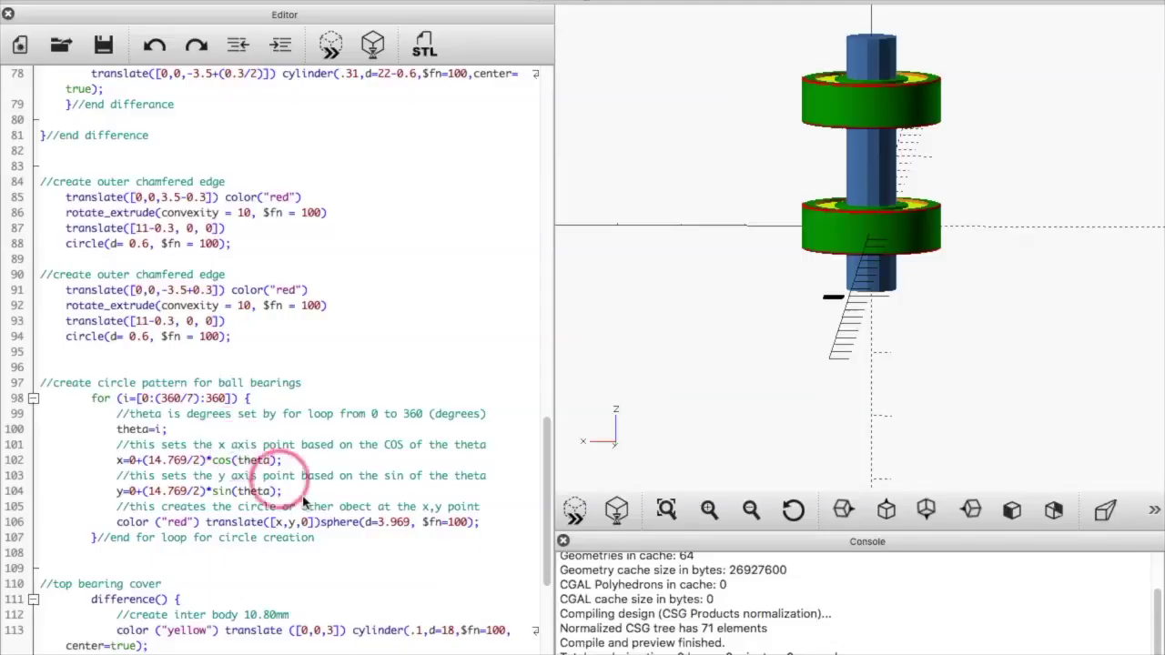
{"action": "left_click", "coordinate": [443, 524]}
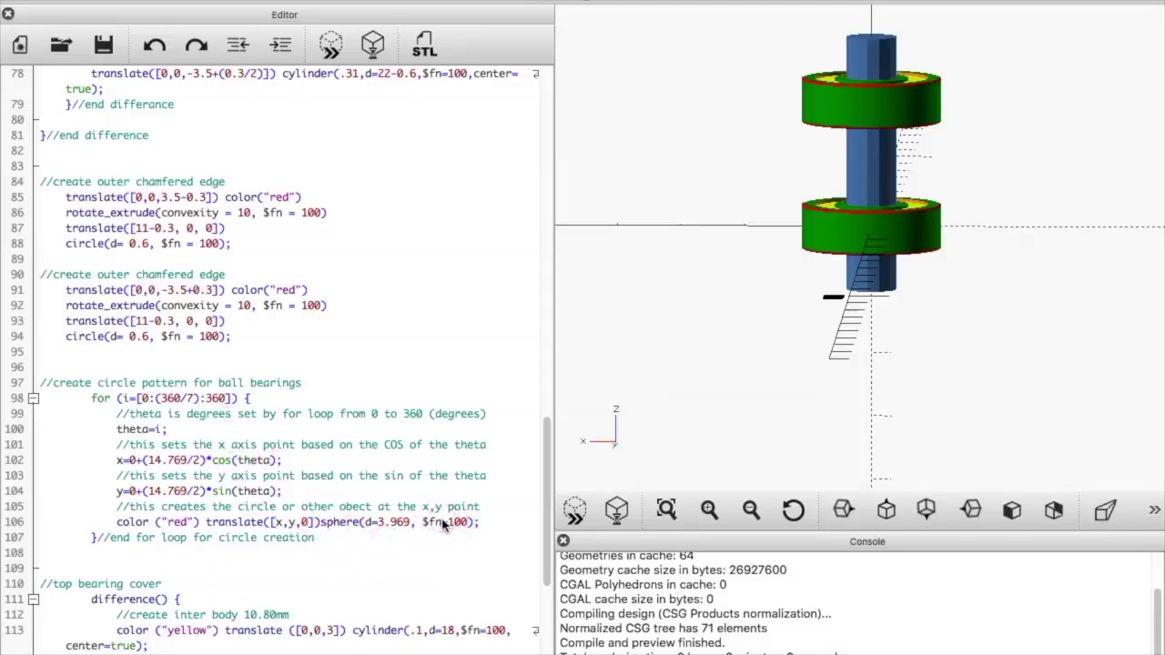
{"action": "left_click", "coordinate": [455, 524]}
{"action": "left_click", "coordinate": [458, 526]}
{"action": "left_click", "coordinate": [459, 530]}
{"action": "left_click", "coordinate": [459, 535]}
{"action": "left_click", "coordinate": [460, 536]}
{"action": "left_click", "coordinate": [406, 417]}
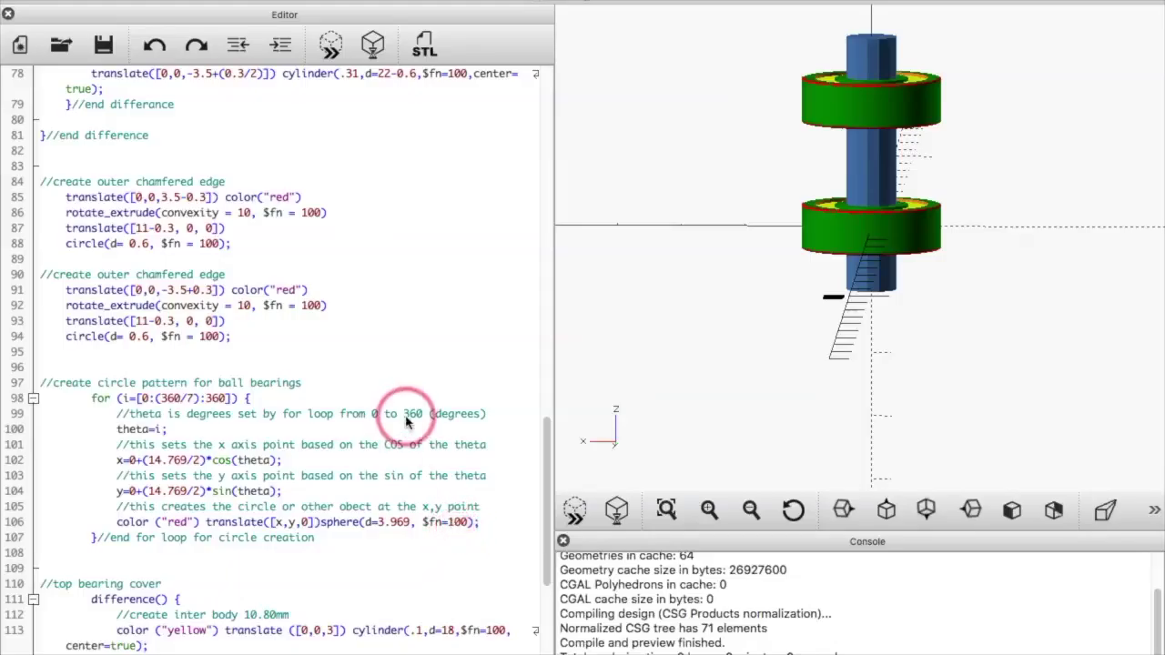
{"action": "left_click", "coordinate": [757, 276]}
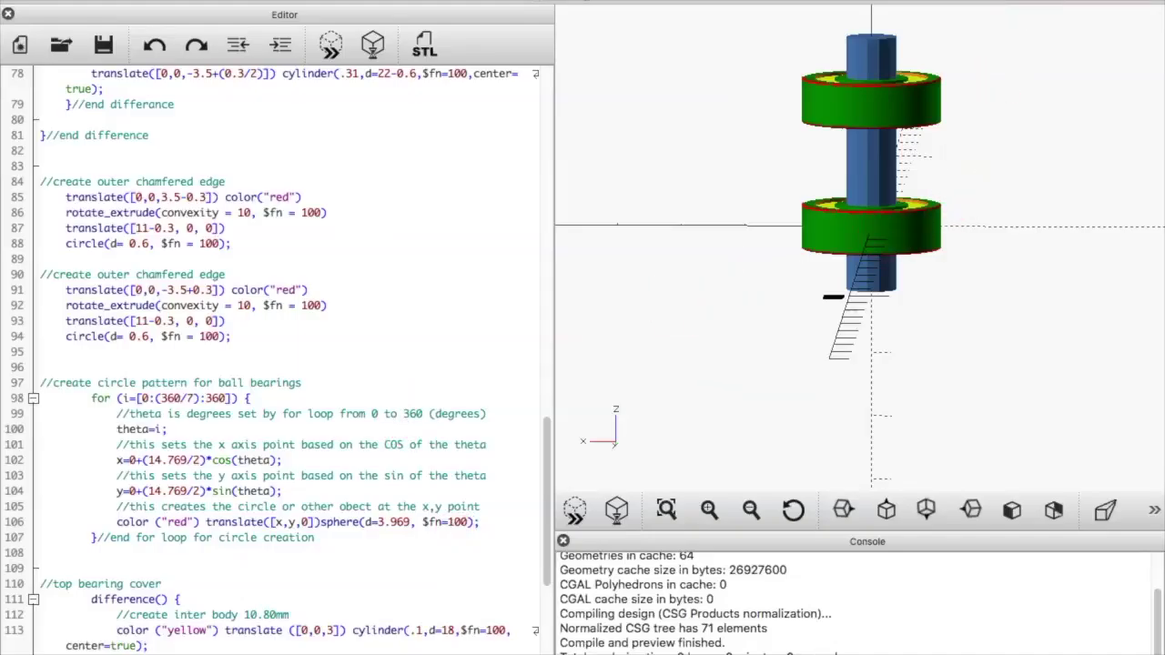
{"action": "left_click", "coordinate": [894, 244]}
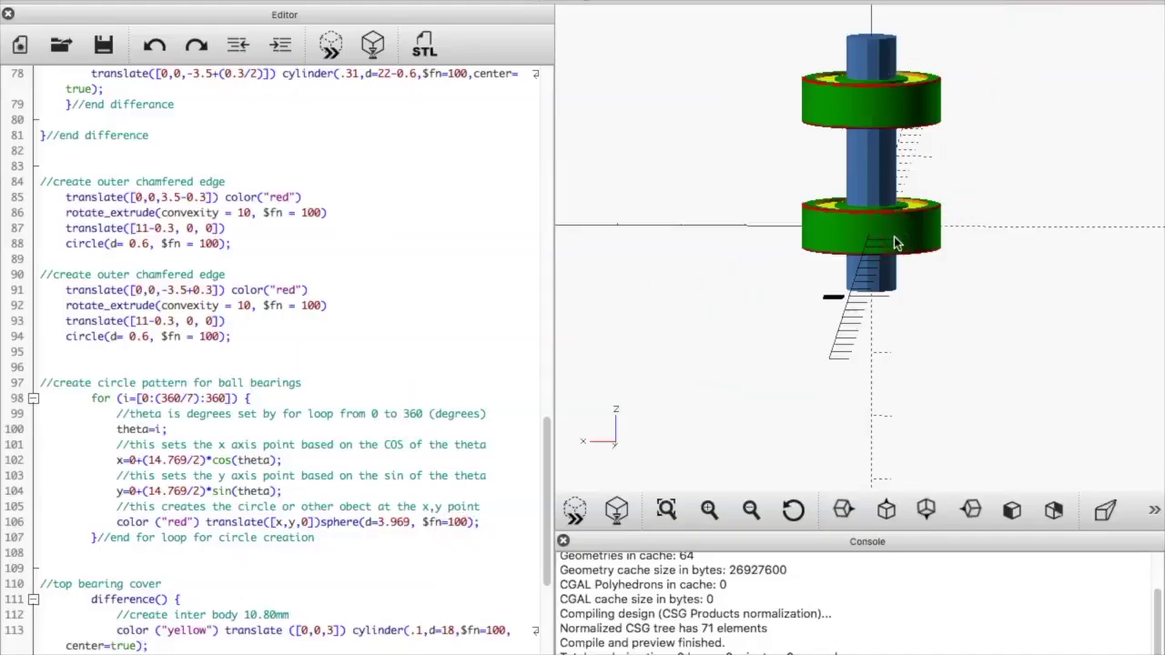